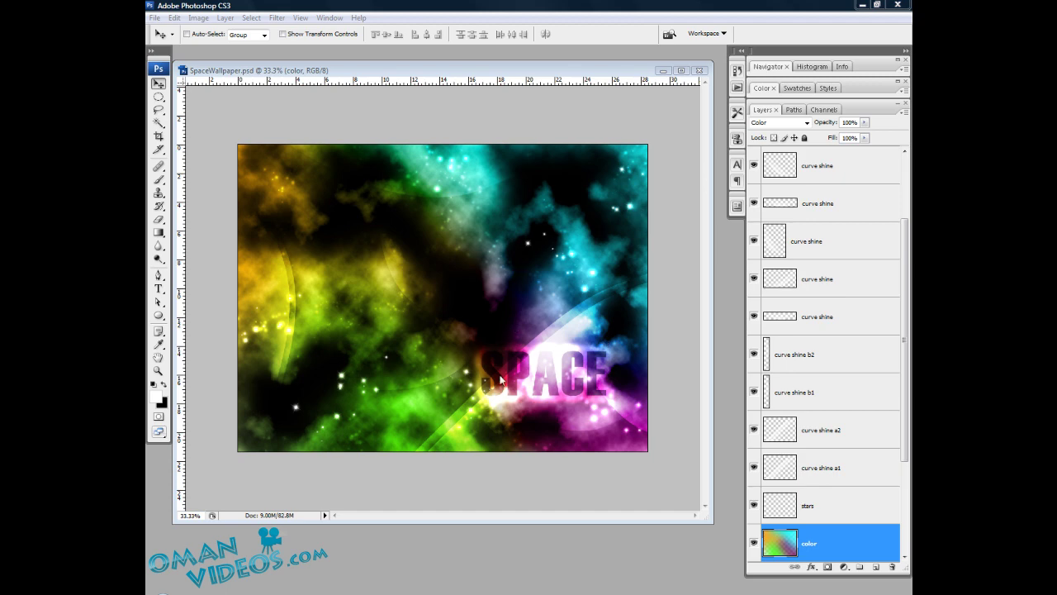
# Step: Minimize SpaceWallpaper.psd and create a 2048 x 1536 pixel RGB document at 72 pixels/inch filled with the background color
pyautogui.click(662, 70)
pyautogui.click(155, 17)
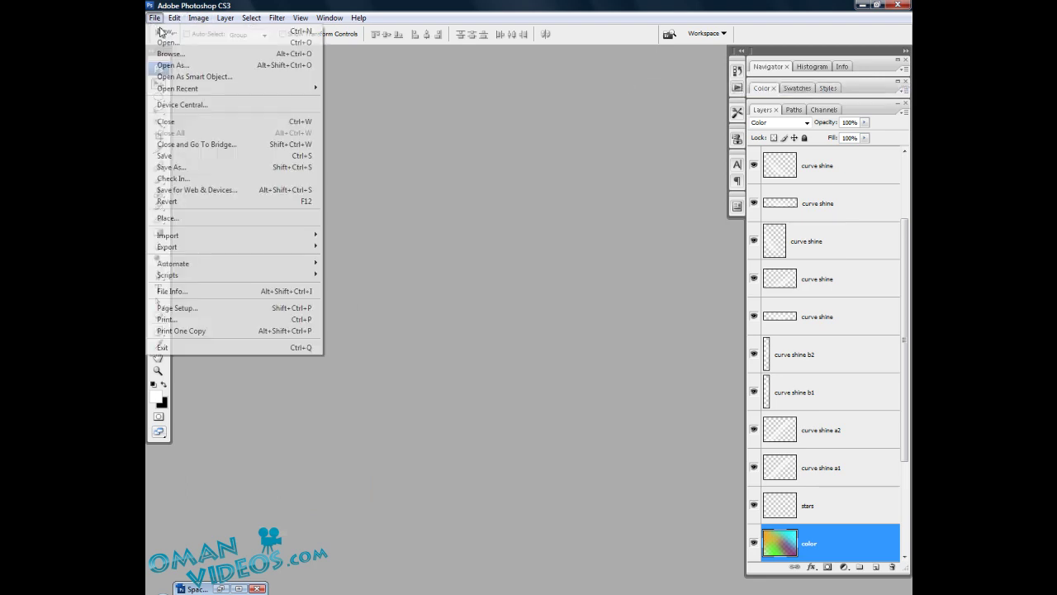
pyautogui.click(166, 31)
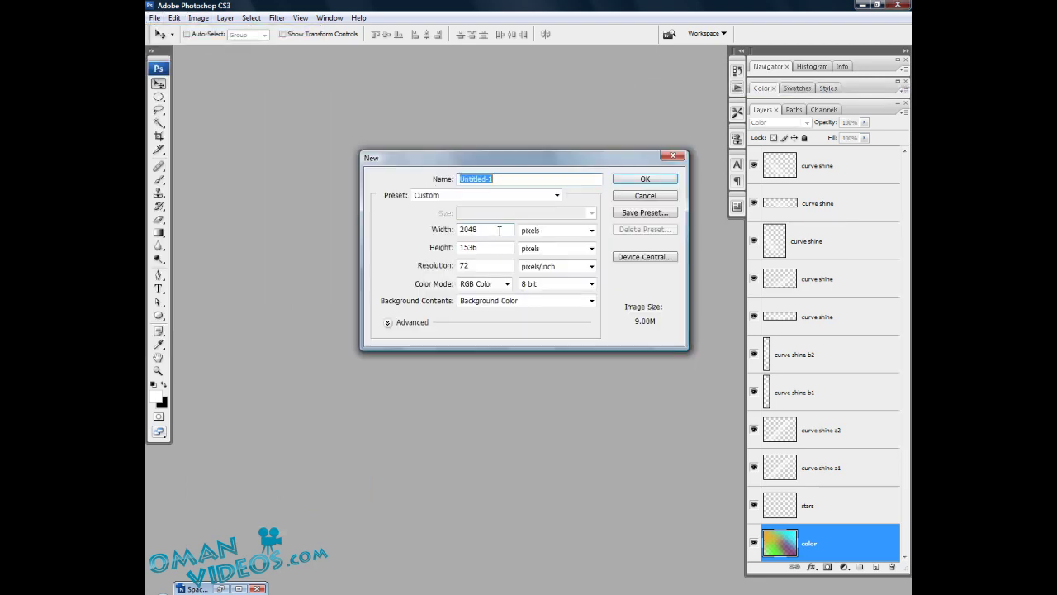
pyautogui.moveTo(497, 230); pyautogui.dragTo(455, 252)
pyautogui.click(643, 181)
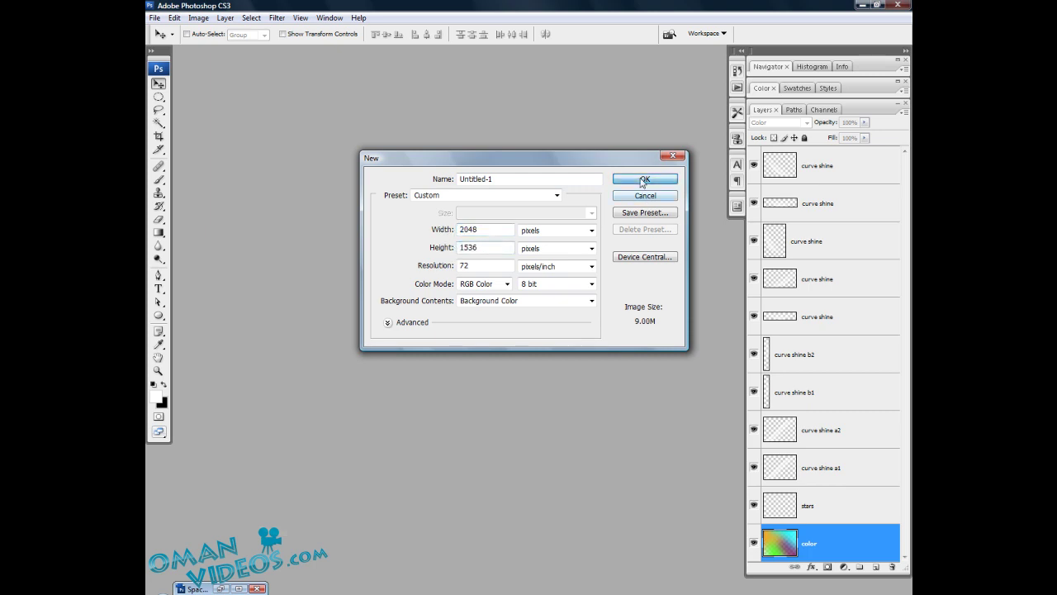
pyautogui.moveTo(633, 421); pyautogui.dragTo(687, 469)
pyautogui.moveTo(560, 88); pyautogui.dragTo(556, 120)
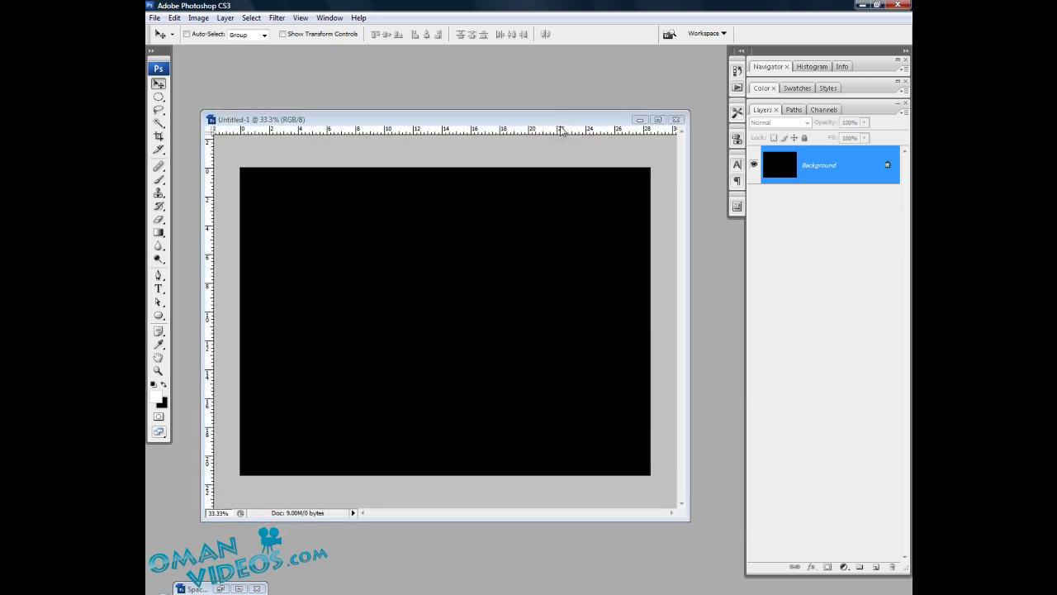
# Step: Add a new layer above the background and render Clouds on it
pyautogui.click(876, 568)
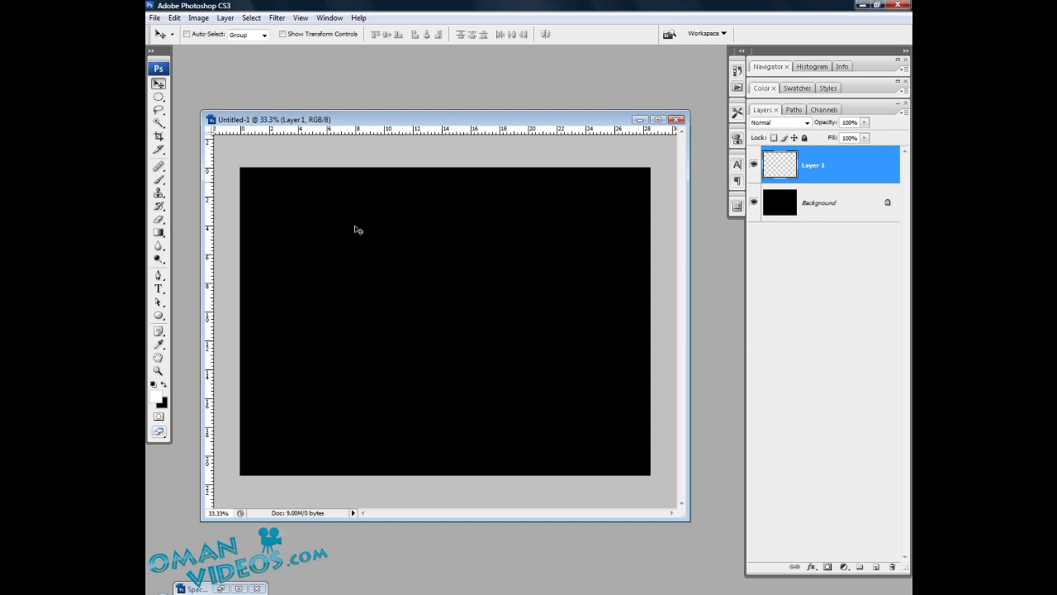
pyautogui.click(277, 18)
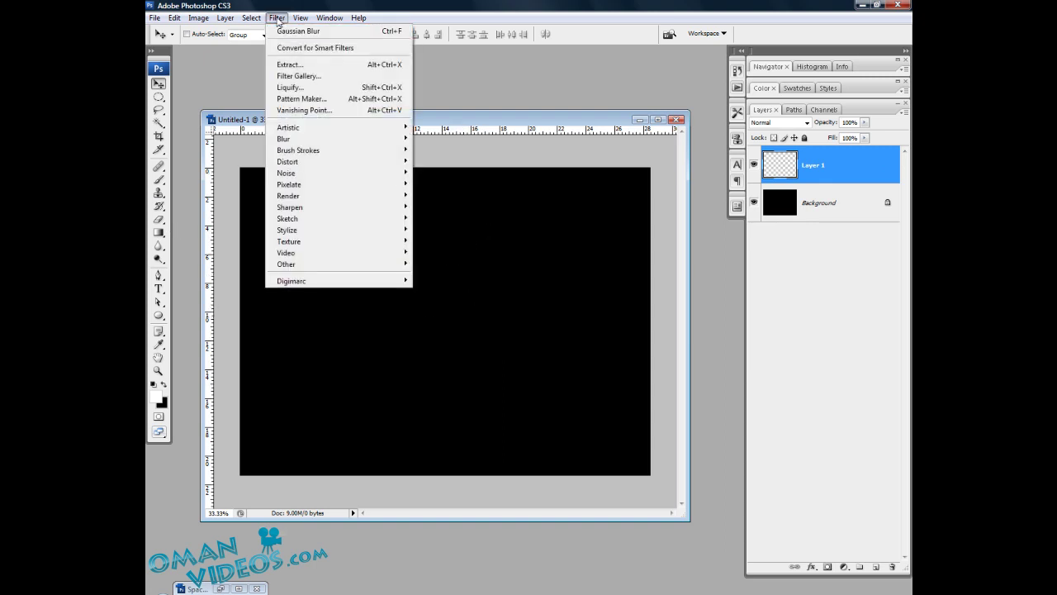
pyautogui.press('Right')
pyautogui.moveTo(284, 15)
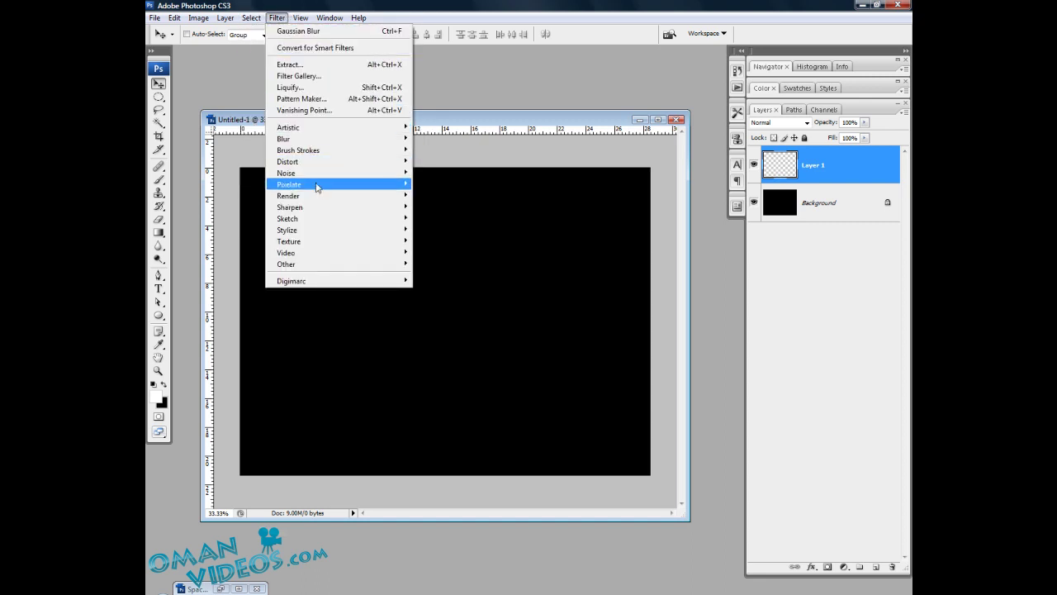
pyautogui.moveTo(388, 195)
pyautogui.click(438, 196)
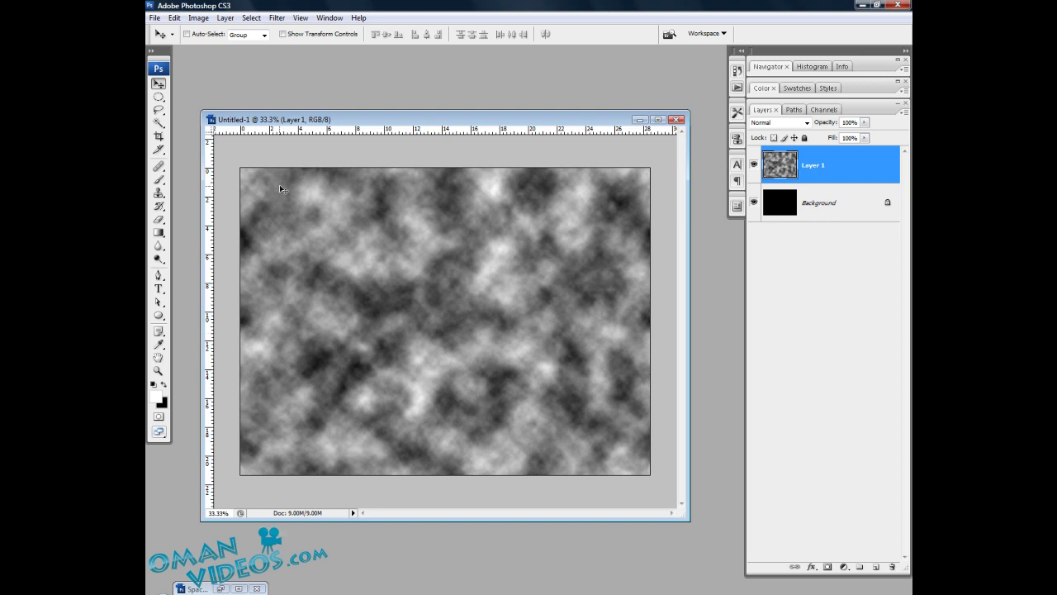
# Step: Lasso seven irregular patches across the clouds with a 22 px feather, delete their contents and deselect
pyautogui.click(158, 110)
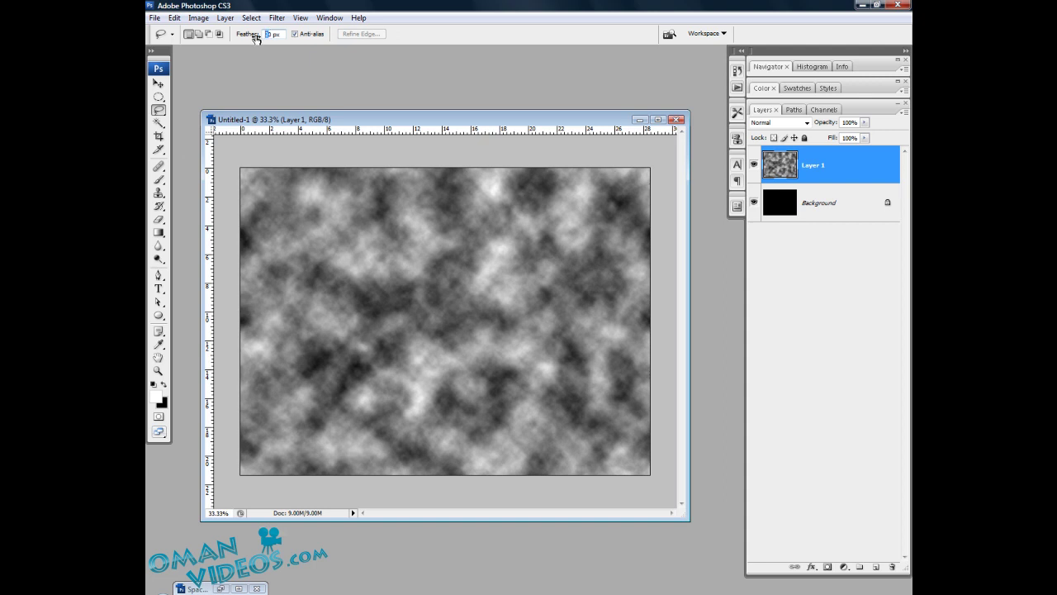
pyautogui.write('22')
pyautogui.moveTo(593, 258)
pyautogui.mouseDown()
pyautogui.moveTo(635, 235)
pyautogui.moveTo(646, 286)
pyautogui.moveTo(636, 358)
pyautogui.moveTo(570, 333)
pyautogui.moveTo(591, 246)
pyautogui.mouseUp()
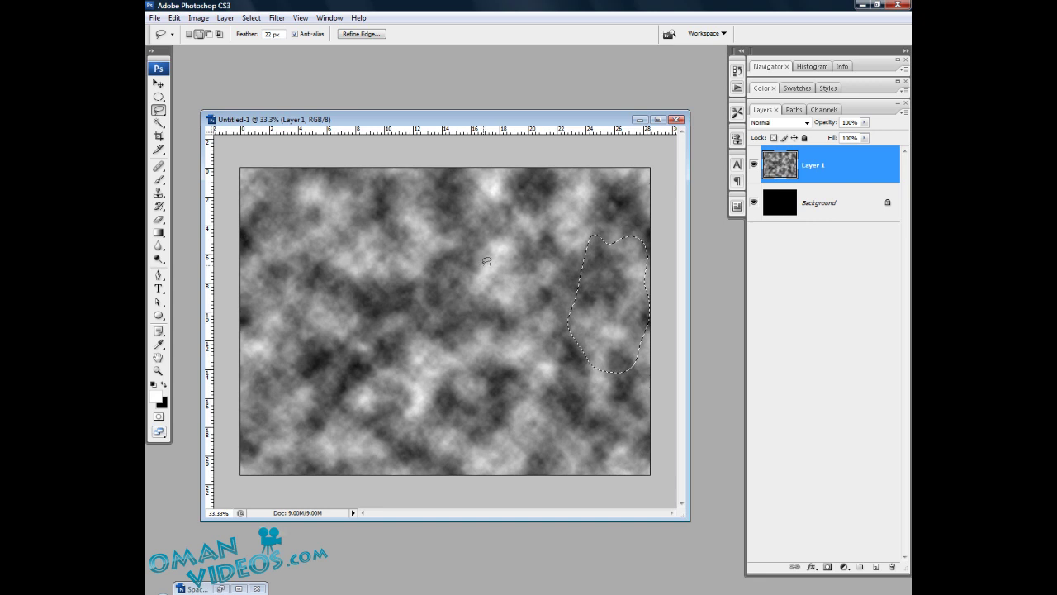
pyautogui.moveTo(460, 264)
pyautogui.mouseDown()
pyautogui.moveTo(521, 236)
pyautogui.moveTo(537, 192)
pyautogui.moveTo(518, 173)
pyautogui.moveTo(450, 185)
pyautogui.moveTo(423, 272)
pyautogui.moveTo(459, 265)
pyautogui.mouseUp()
pyautogui.moveTo(282, 226)
pyautogui.mouseDown()
pyautogui.moveTo(301, 312)
pyautogui.moveTo(260, 336)
pyautogui.moveTo(257, 257)
pyautogui.moveTo(281, 221)
pyautogui.mouseUp()
pyautogui.moveTo(247, 434)
pyautogui.mouseDown()
pyautogui.moveTo(405, 448)
pyautogui.moveTo(304, 496)
pyautogui.moveTo(248, 472)
pyautogui.moveTo(254, 427)
pyautogui.moveTo(300, 419)
pyautogui.mouseUp()
pyautogui.moveTo(488, 424)
pyautogui.mouseDown()
pyautogui.moveTo(499, 436)
pyautogui.moveTo(510, 331)
pyautogui.moveTo(461, 450)
pyautogui.moveTo(487, 426)
pyautogui.mouseUp()
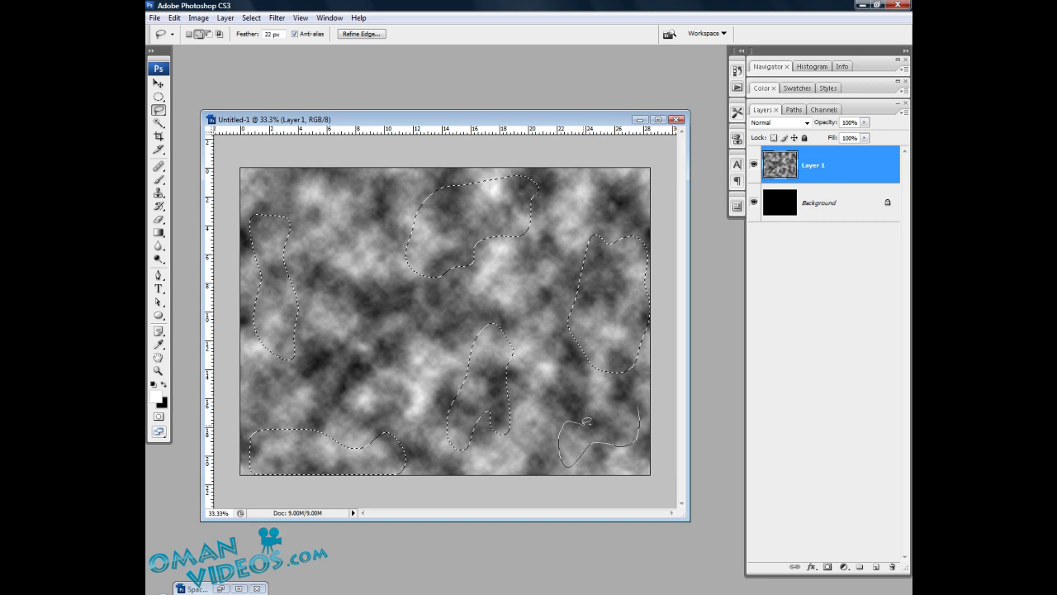
pyautogui.moveTo(600, 423); pyautogui.dragTo(601, 424)
pyautogui.moveTo(372, 382)
pyautogui.mouseDown()
pyautogui.moveTo(390, 318)
pyautogui.moveTo(361, 342)
pyautogui.moveTo(374, 384)
pyautogui.moveTo(372, 363)
pyautogui.mouseUp()
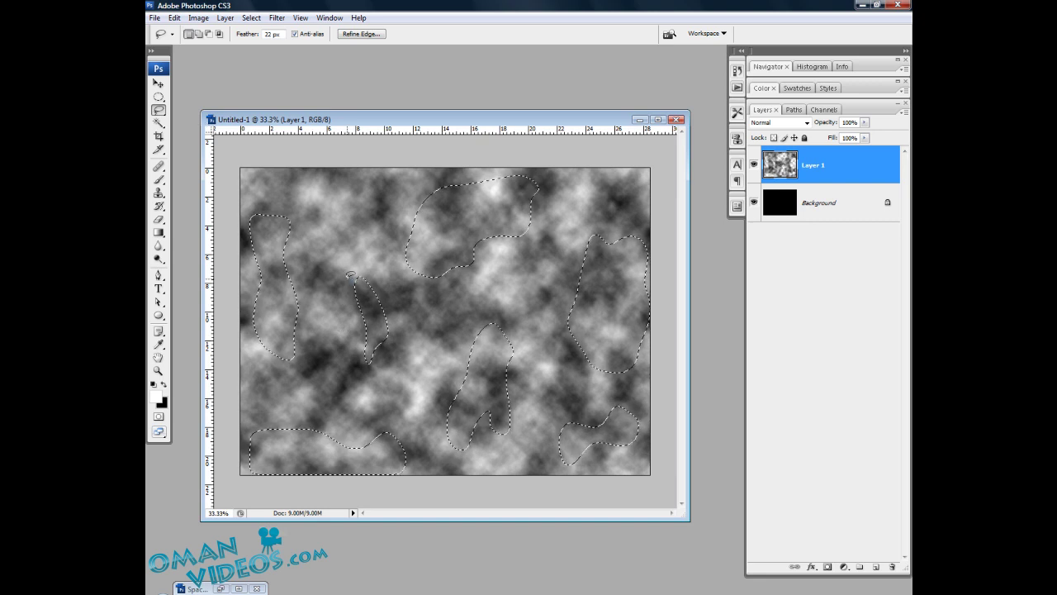
pyautogui.press('Delete')
pyautogui.hotkey('ctrl', 'd')
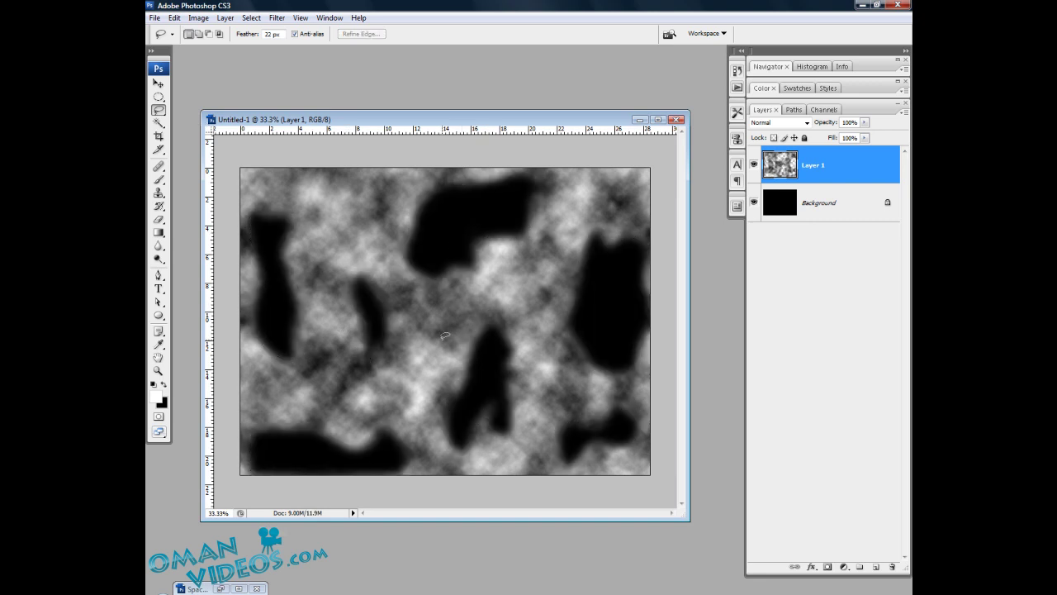
# Step: Set up the Eraser with a 420 px brush diameter and 0% hardness
pyautogui.click(159, 221)
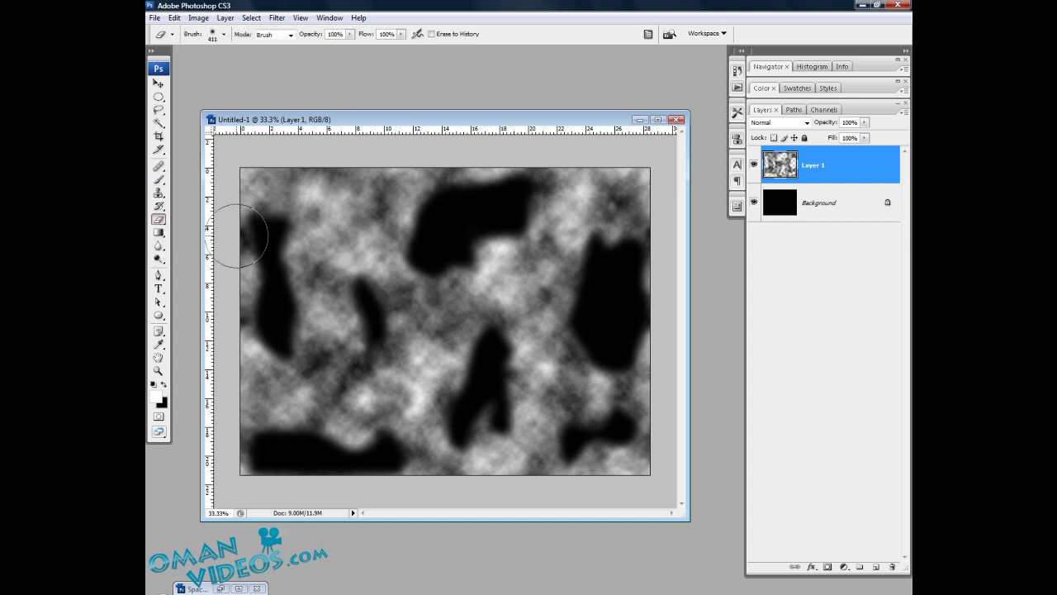
pyautogui.click(223, 34)
pyautogui.doubleClick(252, 56)
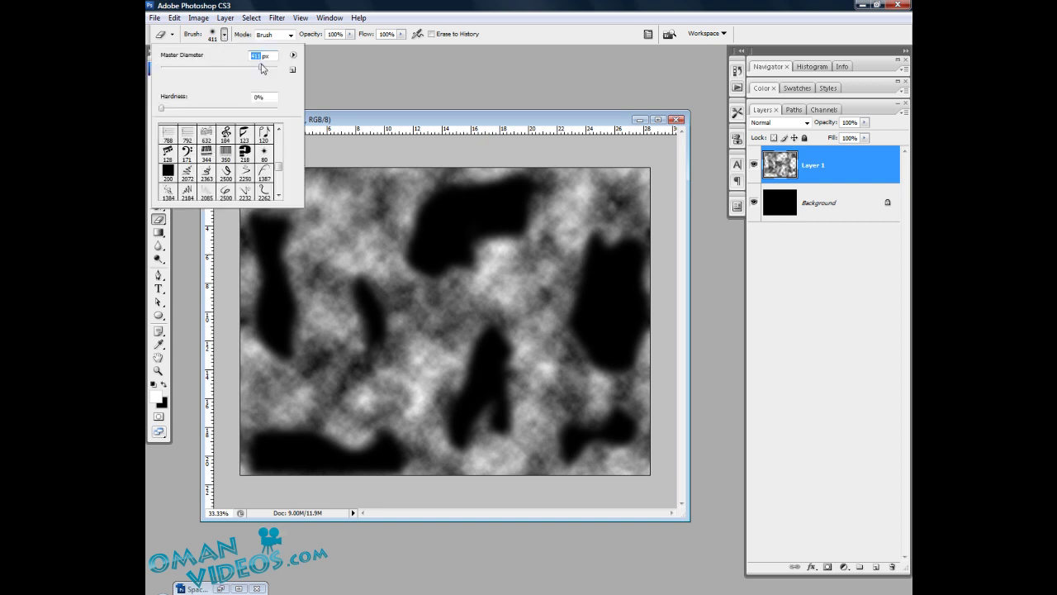
pyautogui.write('420')
pyautogui.moveTo(224, 108); pyautogui.dragTo(147, 108)
pyautogui.click(372, 5)
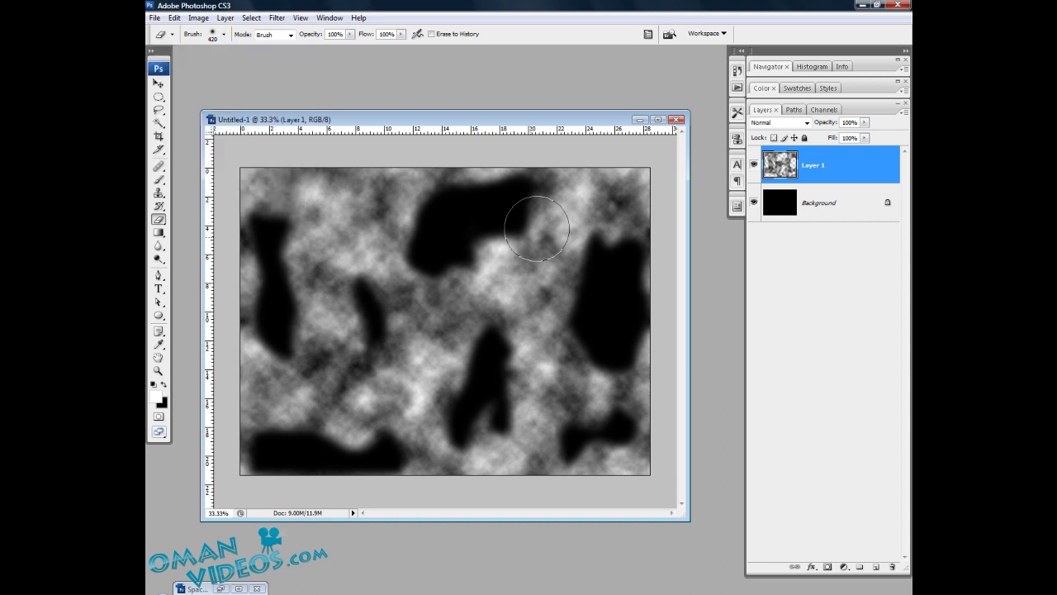
# Step: Erase more soft patches of cloud around the existing holes, including the upper left, center, lower left and right areas
pyautogui.click(337, 213)
pyautogui.click(354, 239)
pyautogui.moveTo(437, 353)
pyautogui.mouseDown()
pyautogui.moveTo(384, 405)
pyautogui.moveTo(420, 338)
pyautogui.moveTo(455, 338)
pyautogui.mouseUp()
pyautogui.moveTo(327, 388)
pyautogui.mouseDown()
pyautogui.moveTo(271, 389)
pyautogui.moveTo(354, 410)
pyautogui.moveTo(314, 396)
pyautogui.mouseUp()
pyautogui.moveTo(631, 190); pyautogui.dragTo(608, 185)
pyautogui.moveTo(508, 443)
pyautogui.mouseDown()
pyautogui.moveTo(485, 413)
pyautogui.moveTo(556, 380)
pyautogui.moveTo(586, 322)
pyautogui.moveTo(572, 280)
pyautogui.moveTo(636, 299)
pyautogui.mouseUp()
pyautogui.moveTo(433, 397)
pyautogui.mouseDown()
pyautogui.moveTo(501, 232)
pyautogui.moveTo(425, 220)
pyautogui.moveTo(331, 441)
pyautogui.moveTo(405, 462)
pyautogui.moveTo(588, 452)
pyautogui.mouseUp()
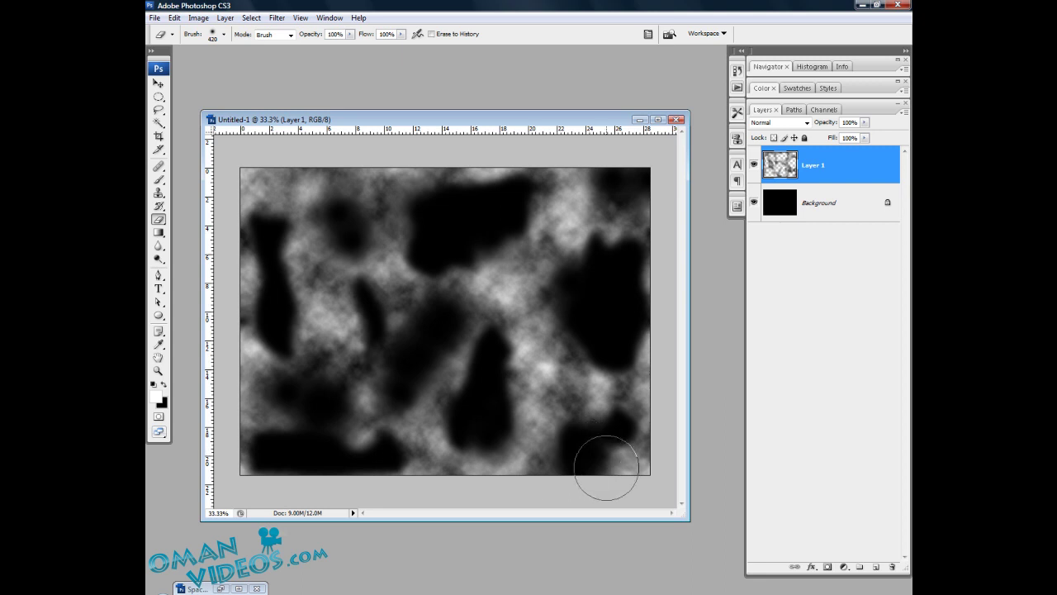
pyautogui.moveTo(289, 258); pyautogui.dragTo(270, 213)
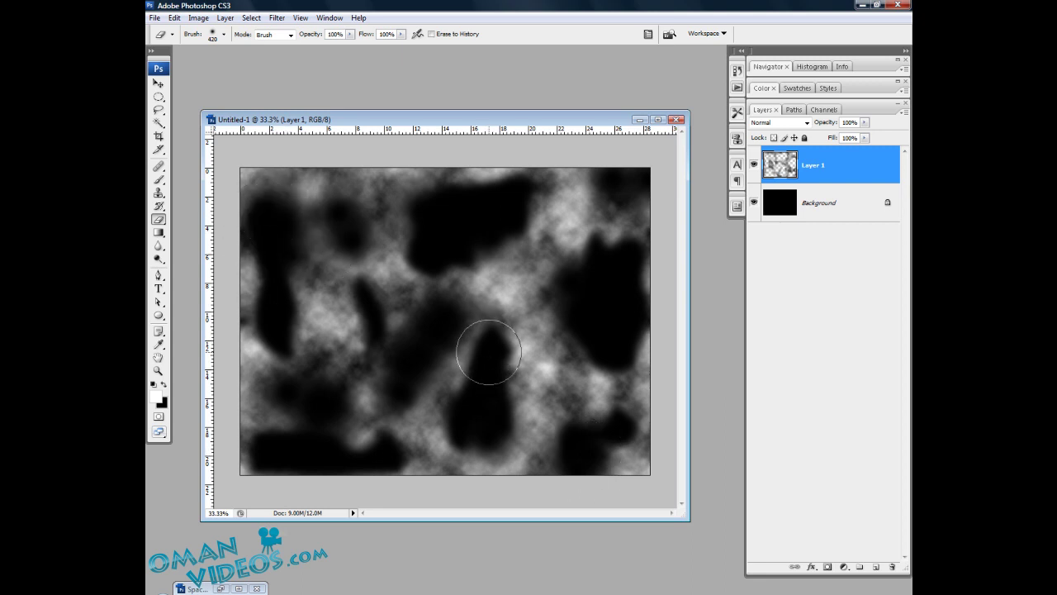
pyautogui.click(514, 368)
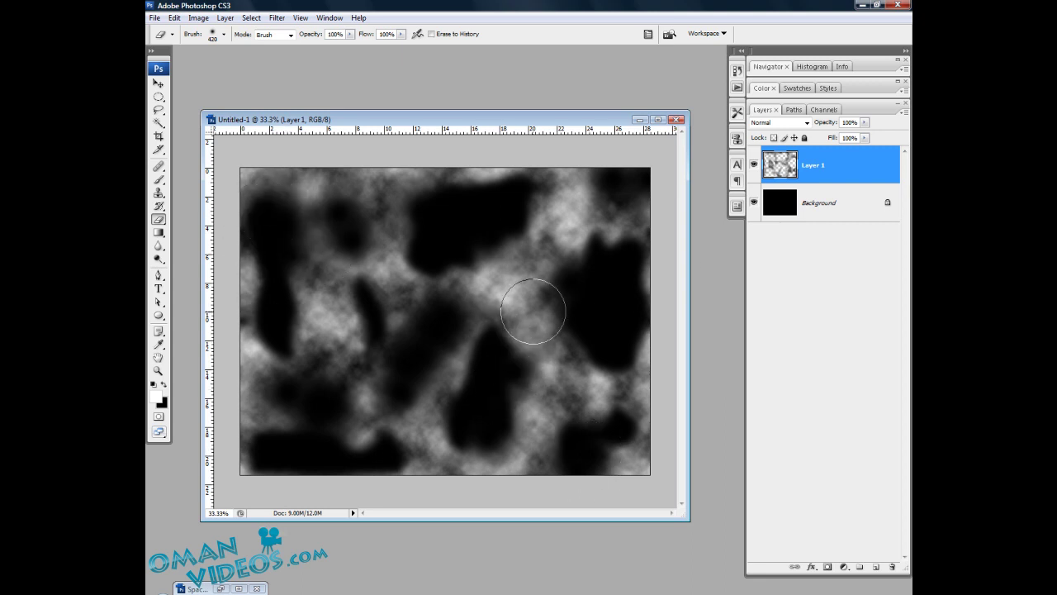
pyautogui.press('v')
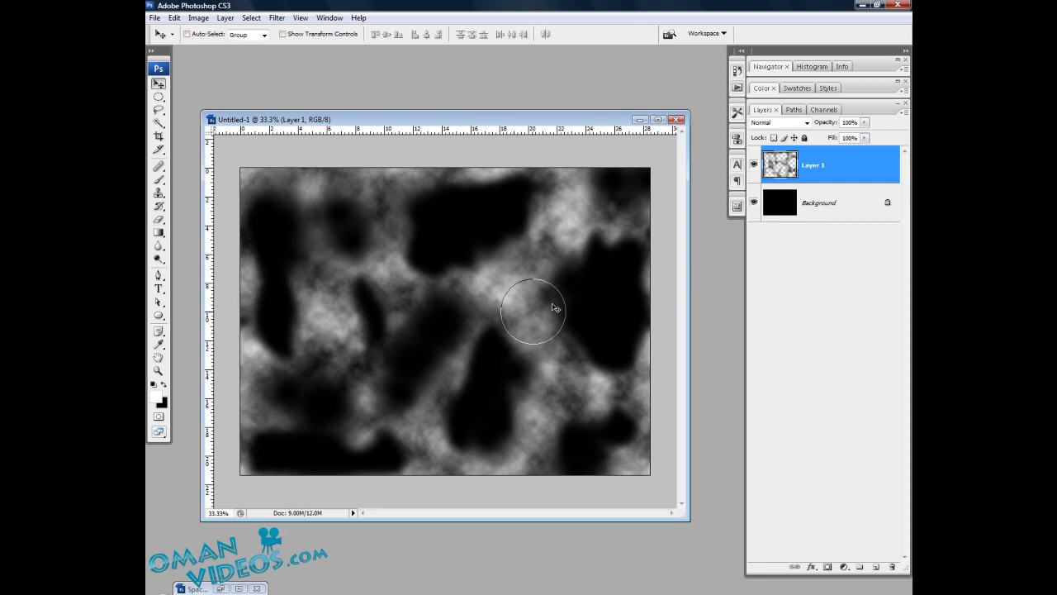
# Step: Duplicate the cloud layer as Layer 1 copy and set the copy's blend mode to Color Dodge
pyautogui.rightClick(842, 175)
pyautogui.click(751, 210)
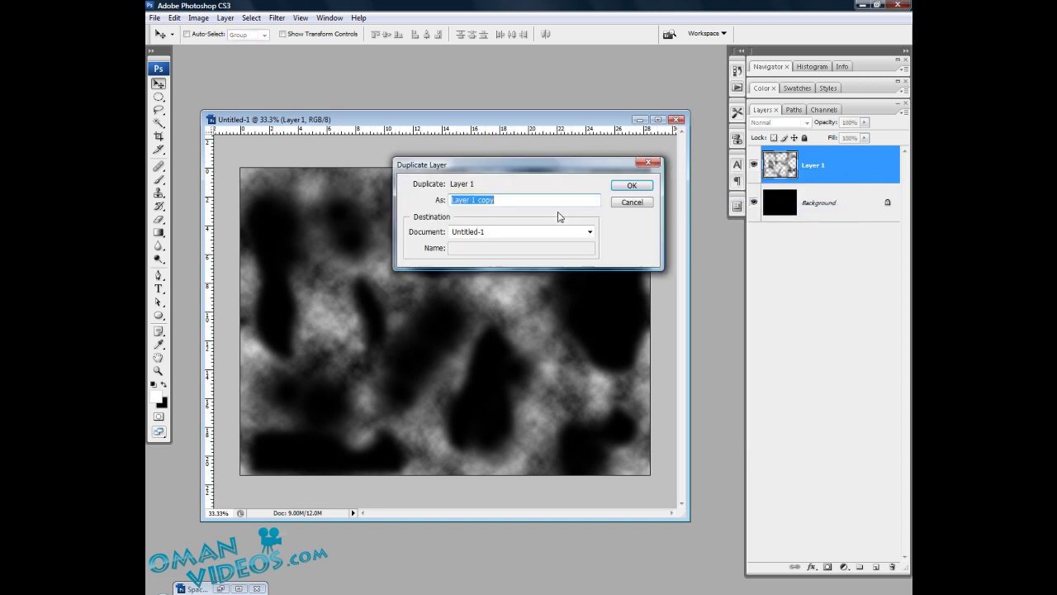
pyautogui.click(627, 187)
pyautogui.click(780, 123)
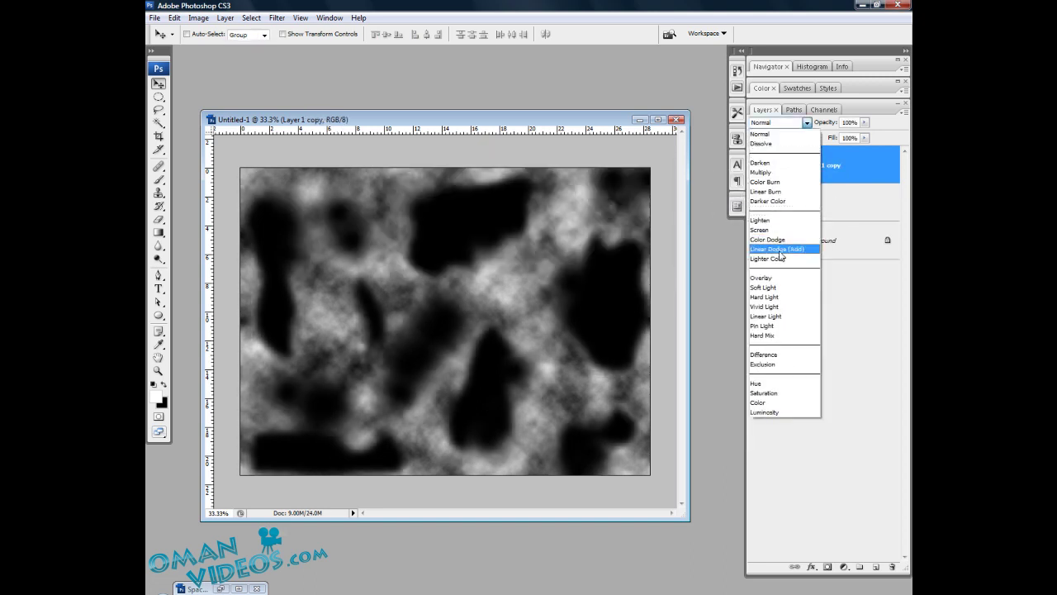
pyautogui.click(785, 242)
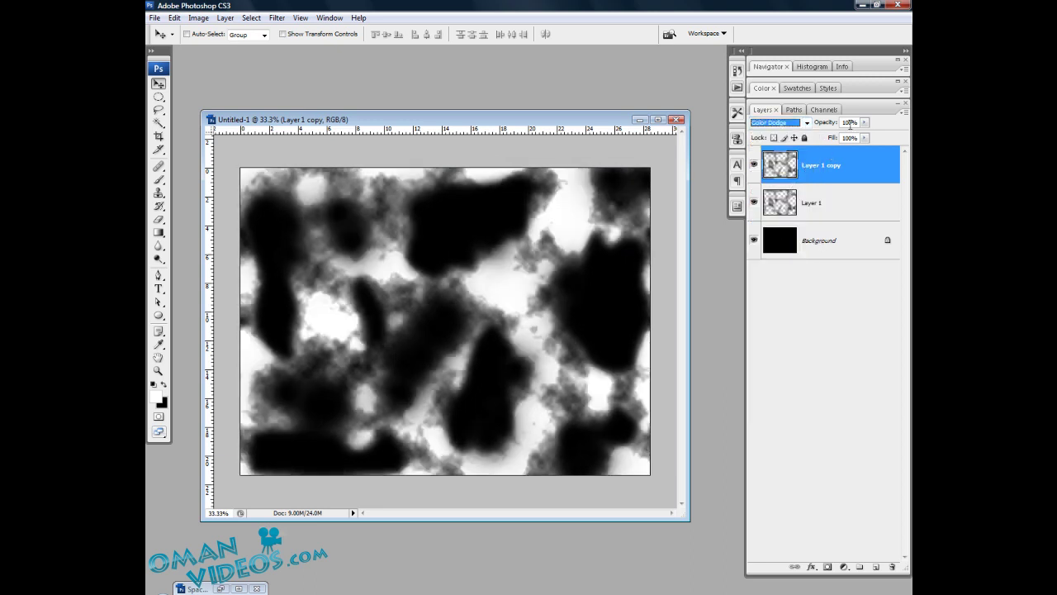
# Step: Reduce the opacity of the original cloud layer, Layer 1, to 30%
pyautogui.hotkey('alt', '[')
pyautogui.moveTo(849, 124); pyautogui.dragTo(779, 142)
pyautogui.write('2')
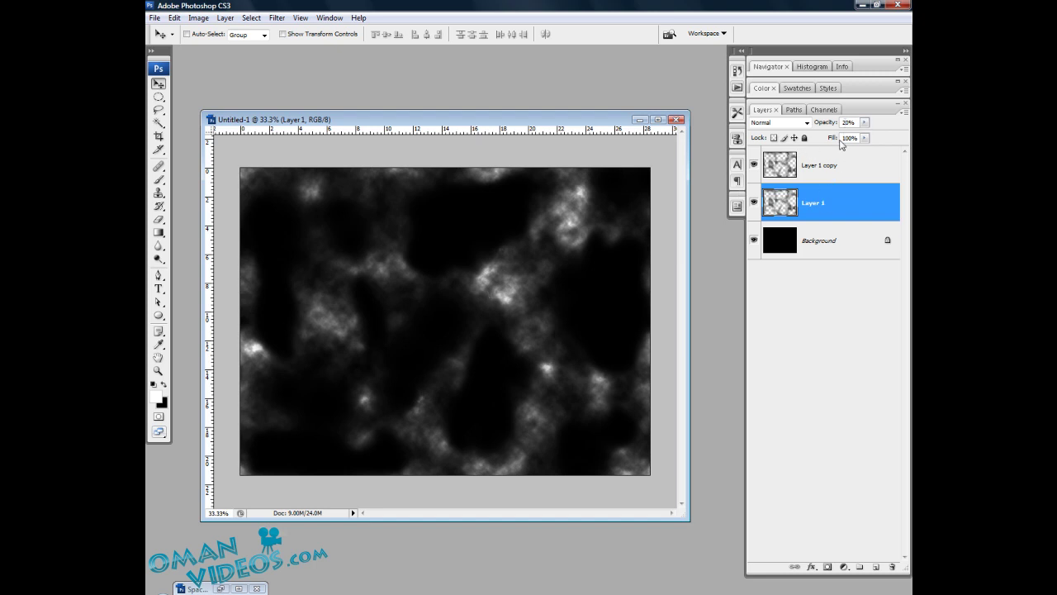
pyautogui.write('3')
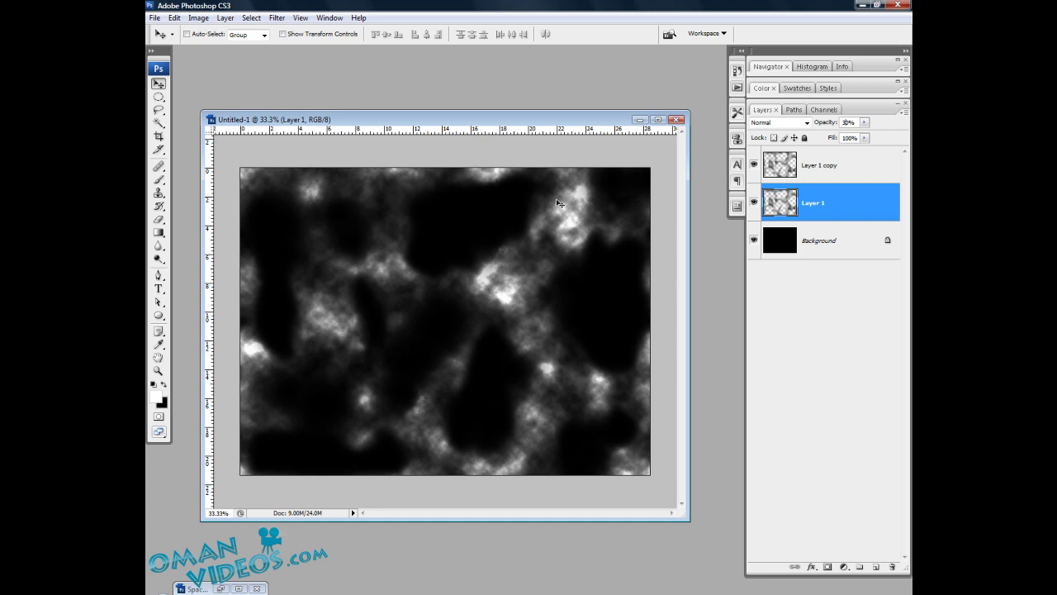
# Step: Add a new layer above Layer 1 copy and name it "back shade"
pyautogui.click(845, 183)
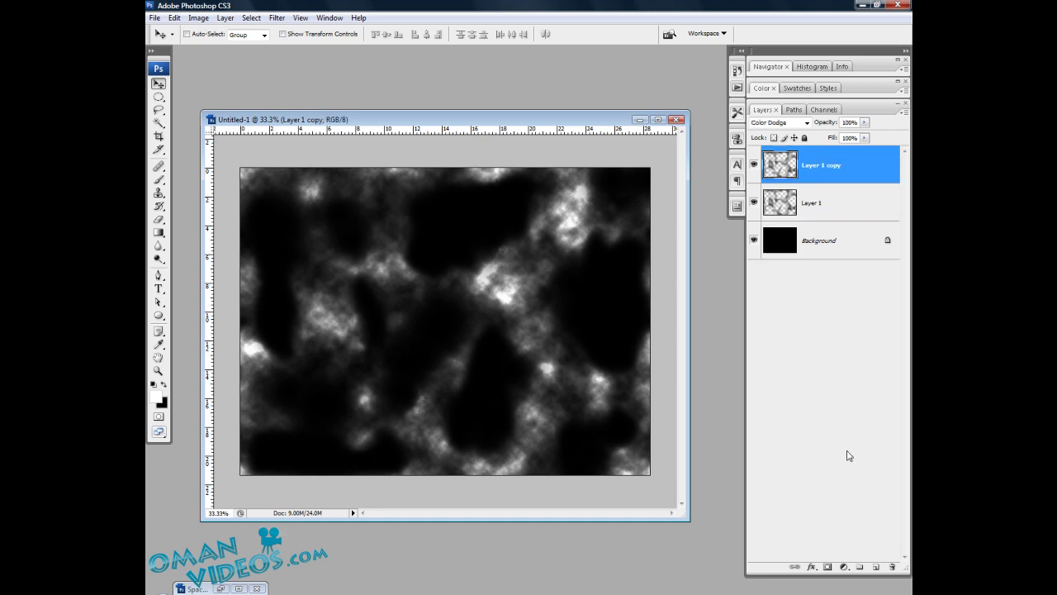
pyautogui.click(876, 567)
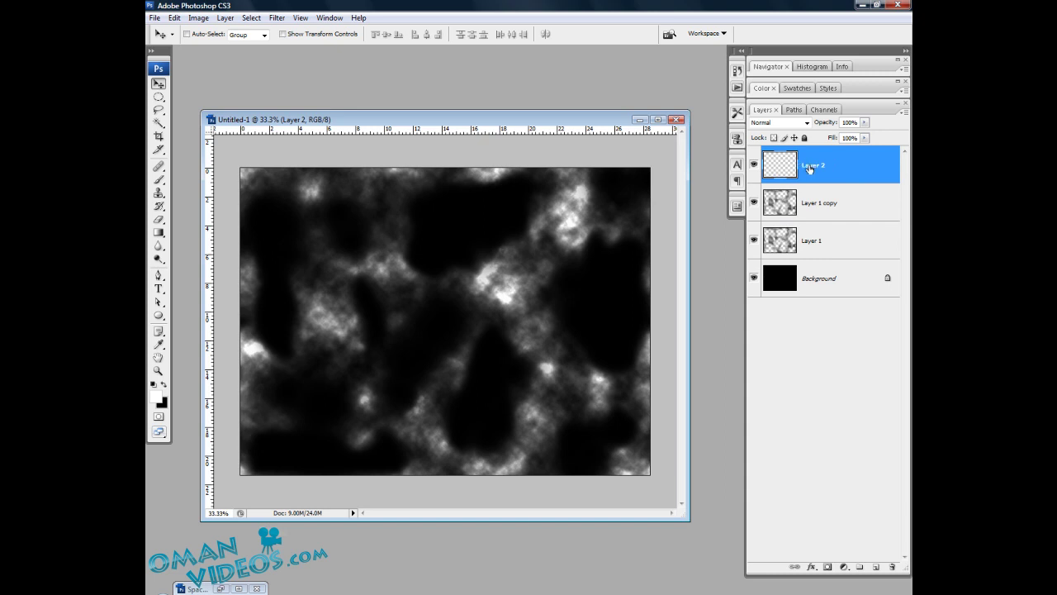
pyautogui.doubleClick(810, 167)
pyautogui.write('back shade')
pyautogui.press('Return')
# Step: Render Clouds on the back shade layer and reapply the filter for a different pattern
pyautogui.click(159, 232)
pyautogui.click(276, 17)
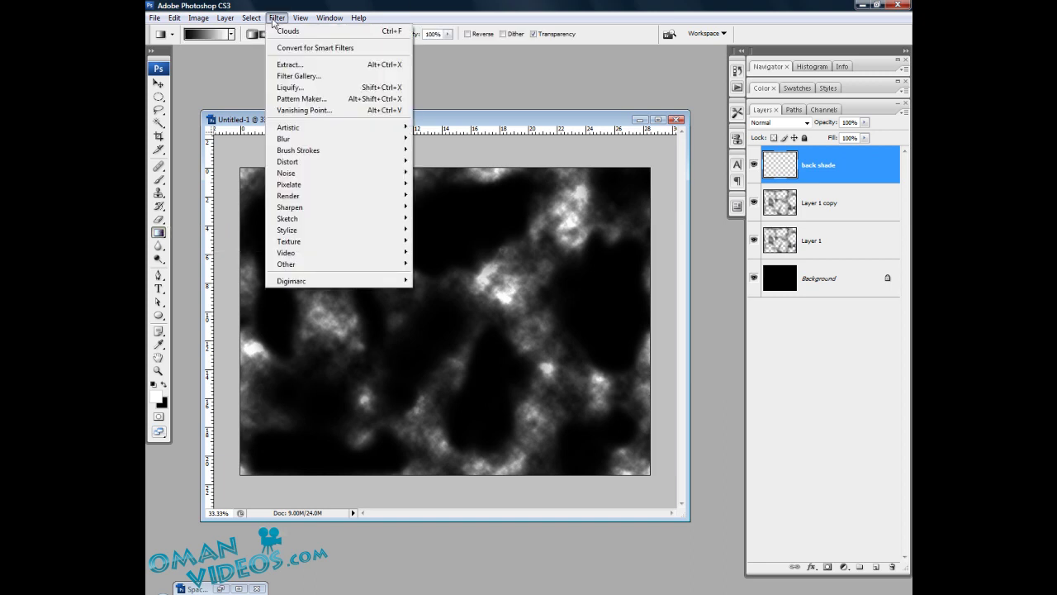
pyautogui.moveTo(327, 195)
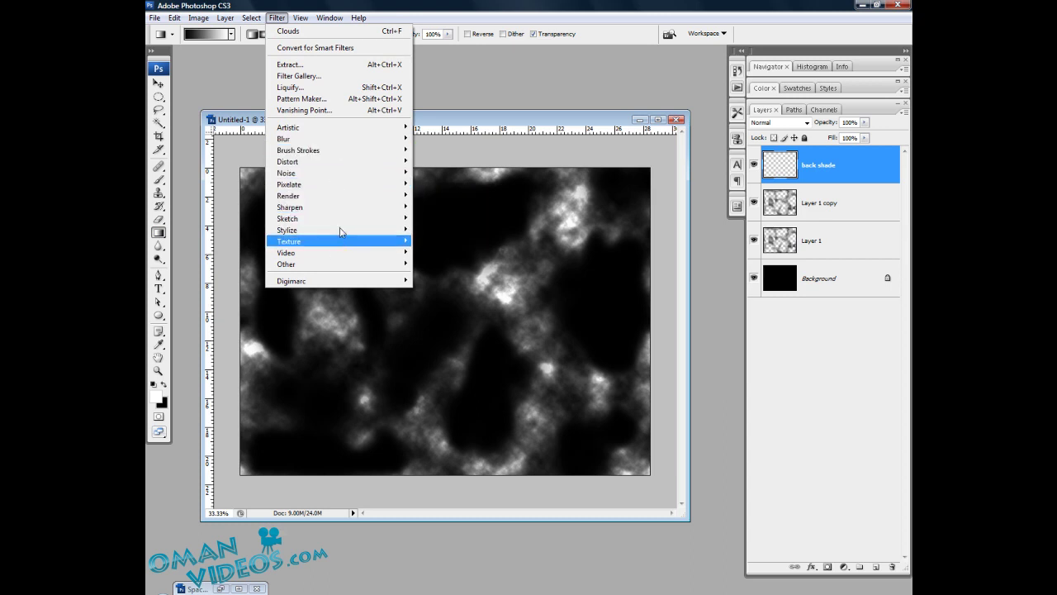
pyautogui.click(400, 31)
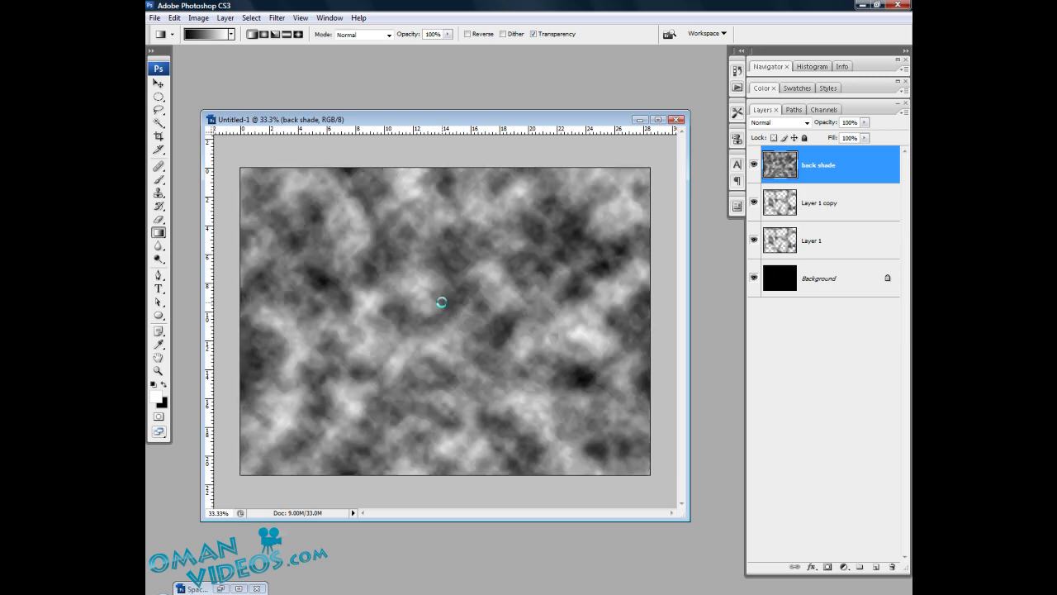
pyautogui.hotkey('ctrl', 'f')
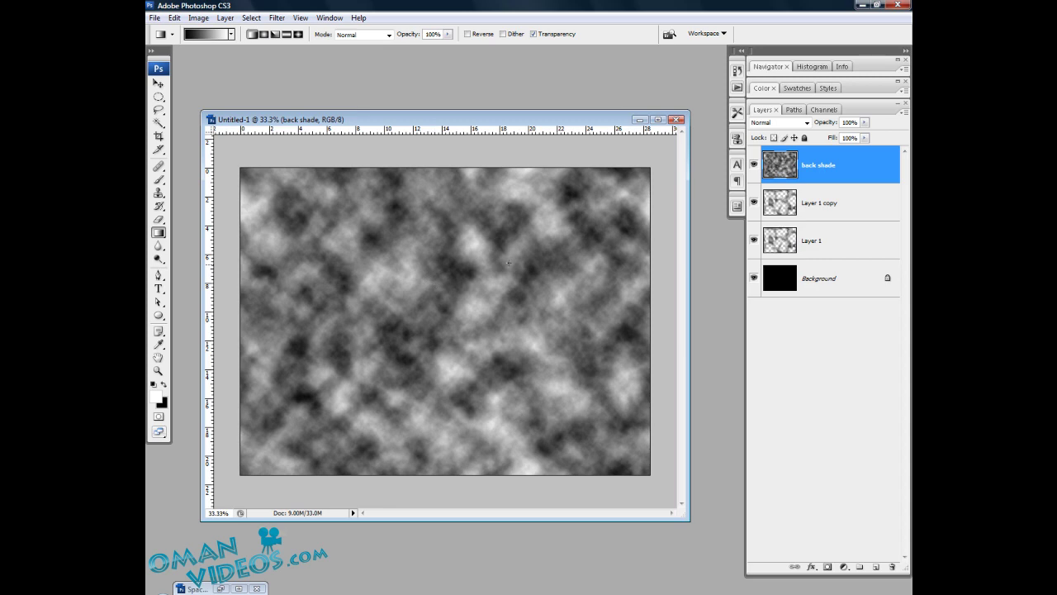
pyautogui.press('v')
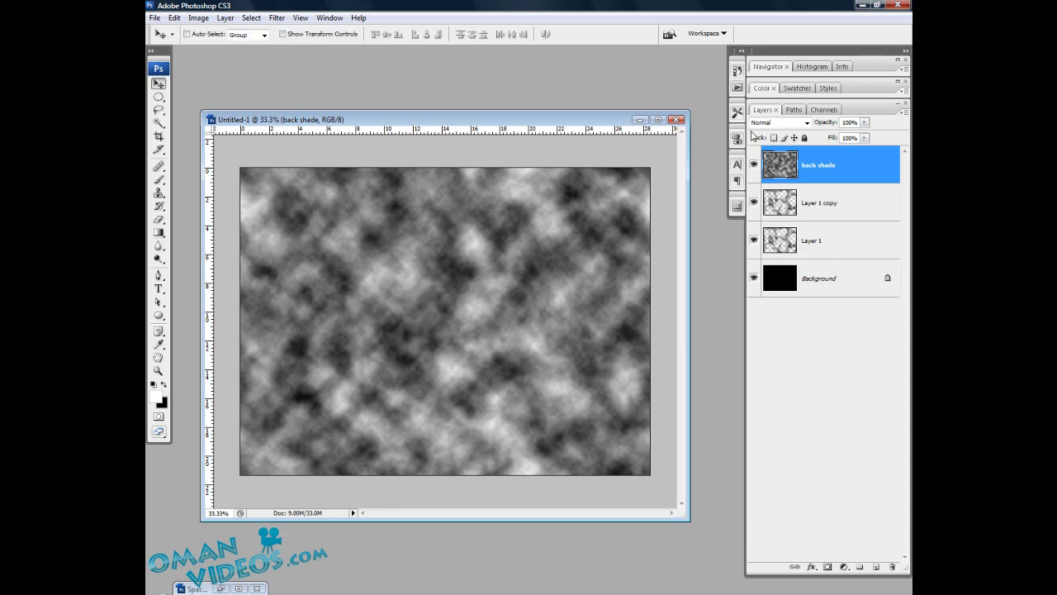
# Step: Apply a Gaussian Blur with a 150-pixel radius to the back shade layer
pyautogui.click(277, 17)
pyautogui.moveTo(390, 146)
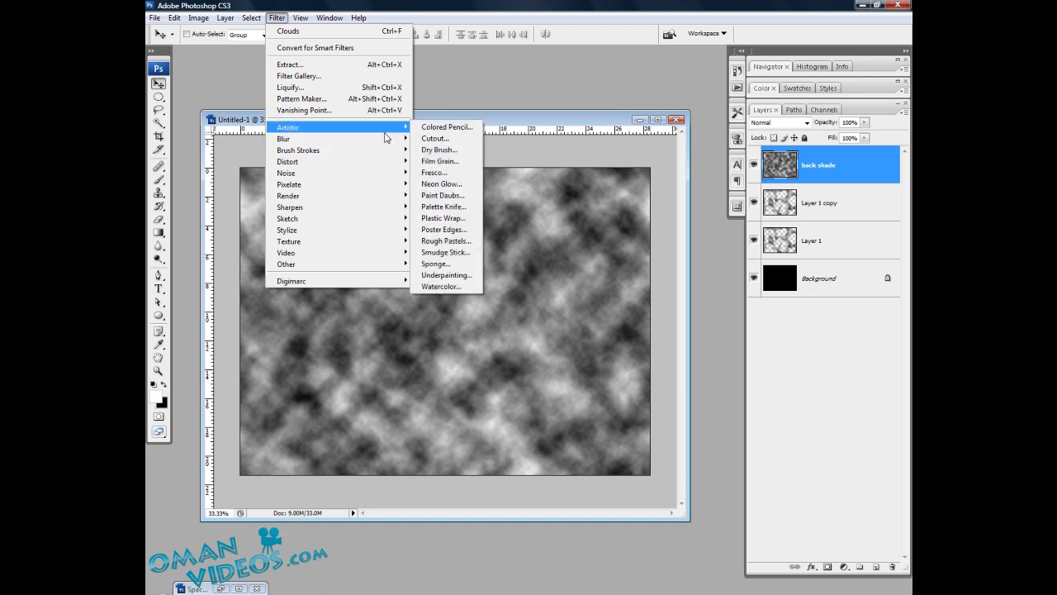
pyautogui.click(450, 183)
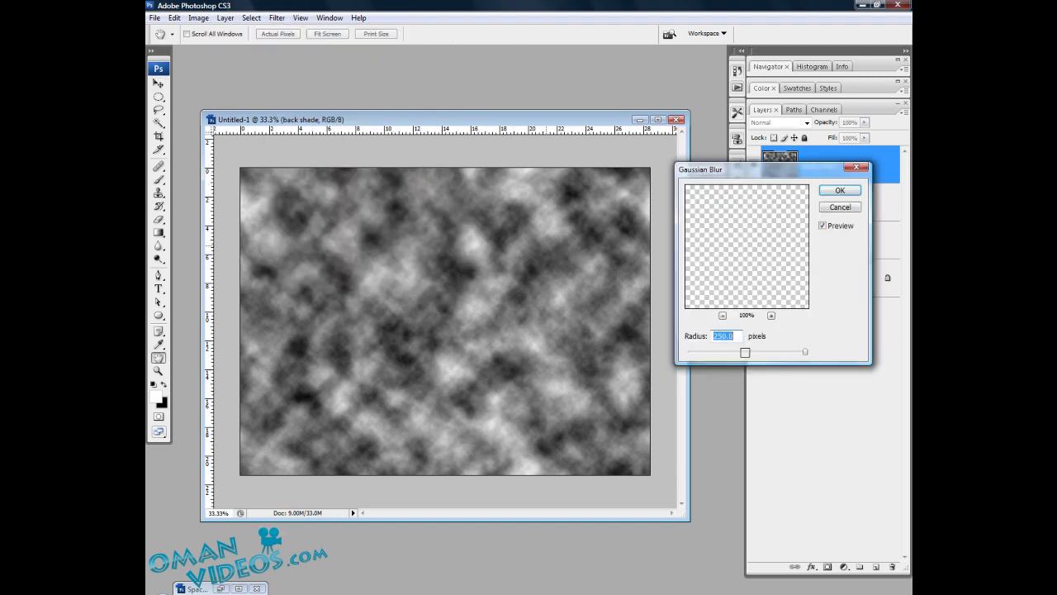
pyautogui.click(794, 352)
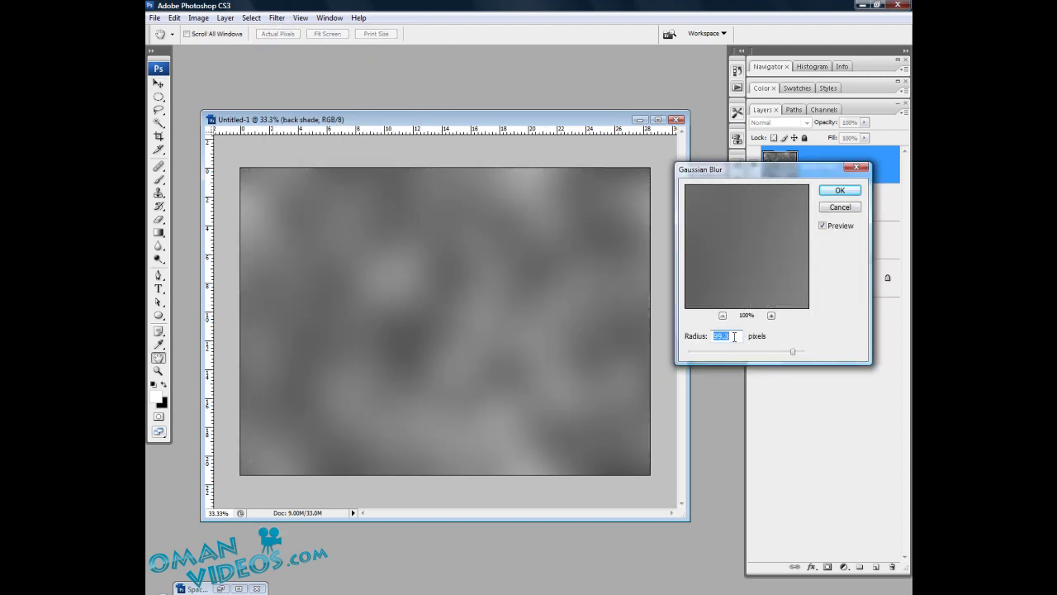
pyautogui.write('150')
pyautogui.click(836, 193)
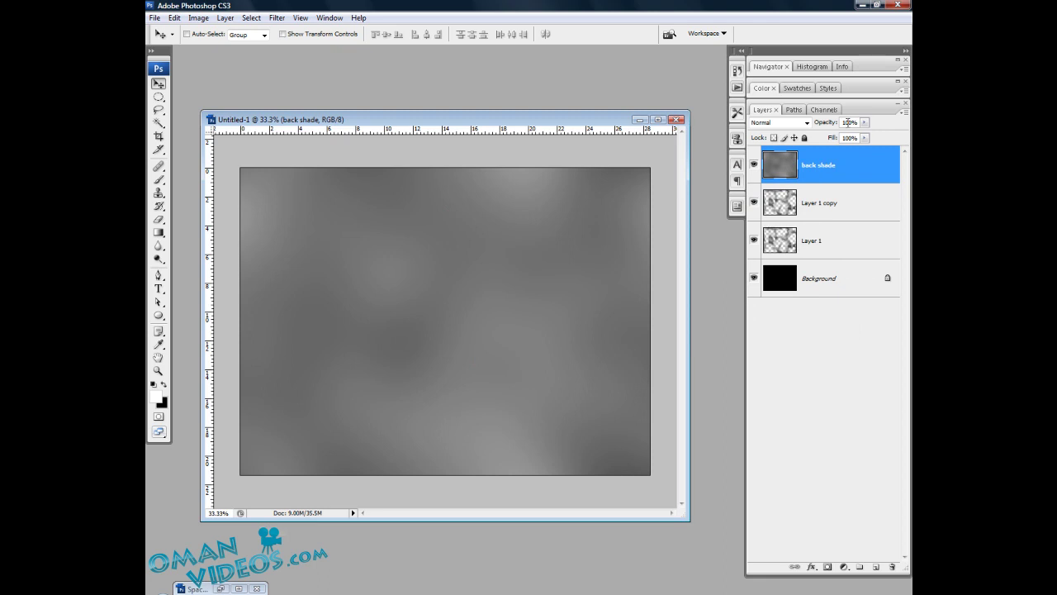
# Step: Reduce the back shade layer's opacity to 10%, move it directly above the Background, and compare the image with it hidden and shown
pyautogui.moveTo(854, 171); pyautogui.dragTo(839, 250)
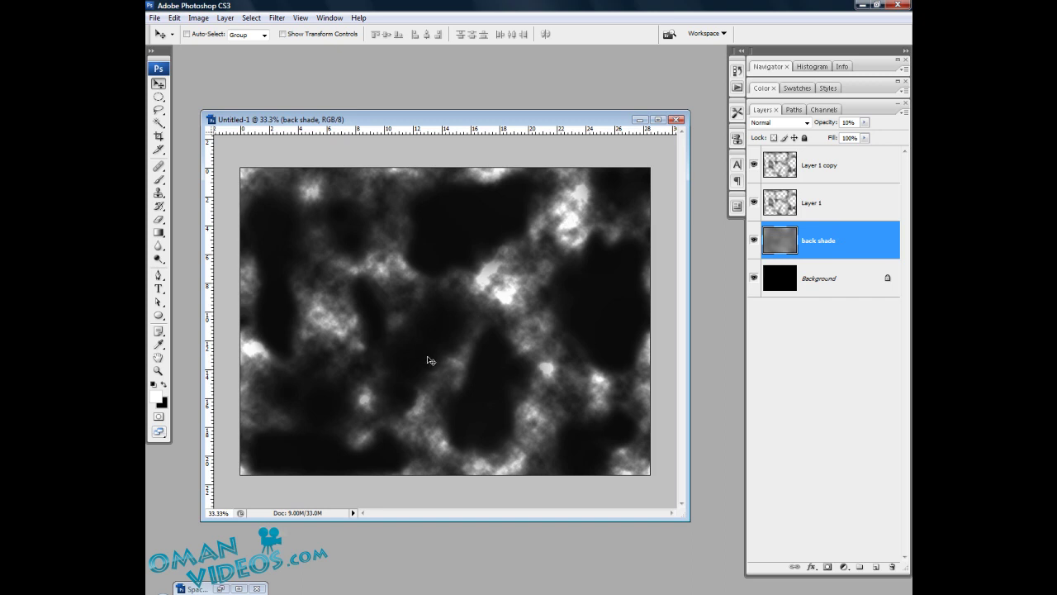
pyautogui.click(753, 240)
pyautogui.click(753, 239)
# Step: Rename Layer 1 as "cloud"
pyautogui.click(840, 163)
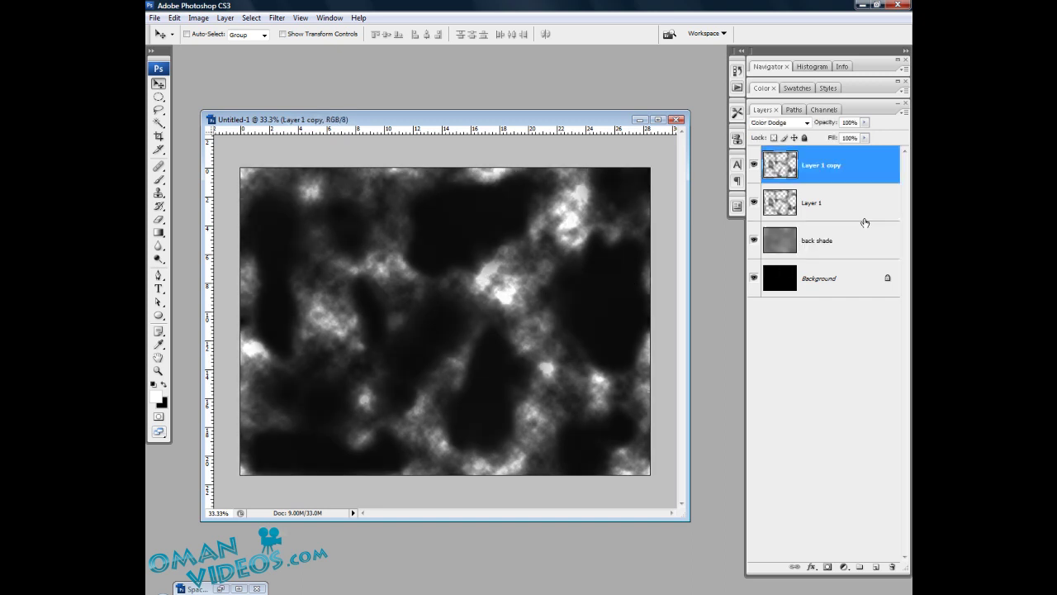
pyautogui.doubleClick(814, 203)
pyautogui.write('4')
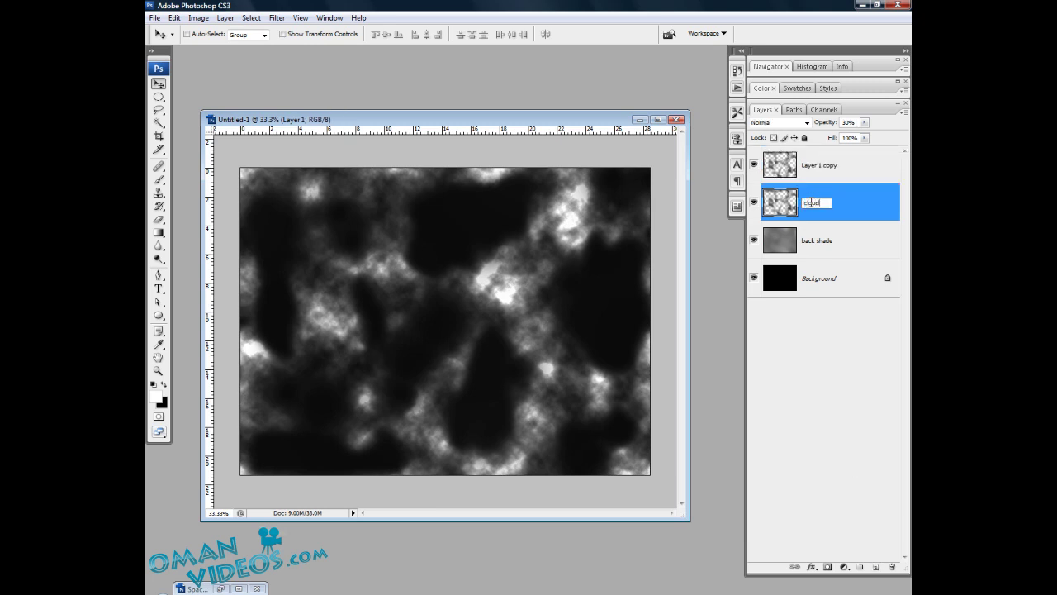
pyautogui.write('loud')
pyautogui.press('Return')
# Step: Rename Layer 1 copy as "cloud glow"
pyautogui.click(821, 168)
pyautogui.doubleClick(821, 167)
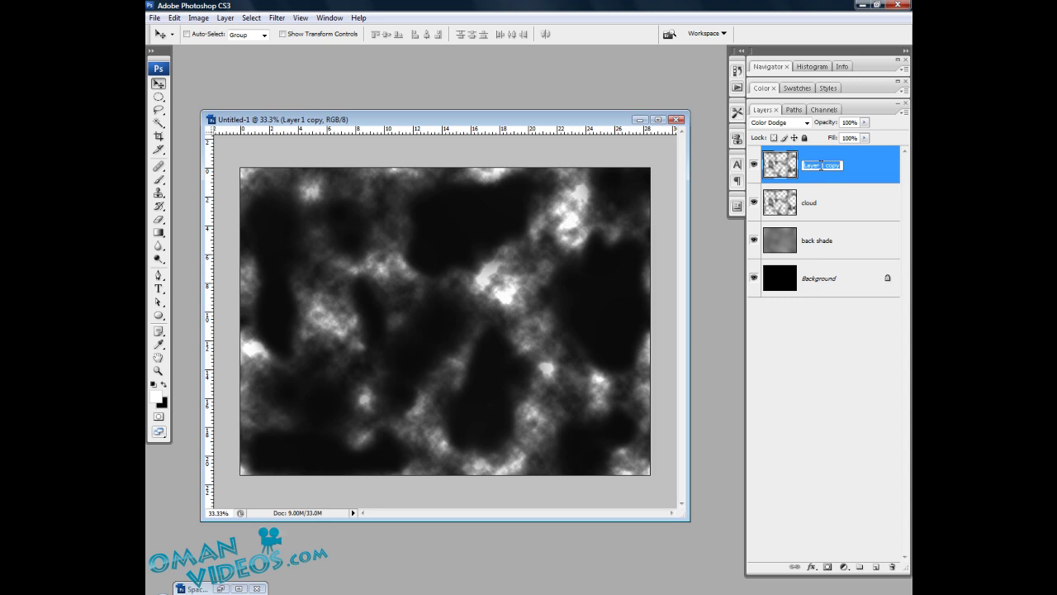
pyautogui.write('cloud glow')
pyautogui.press('Return')
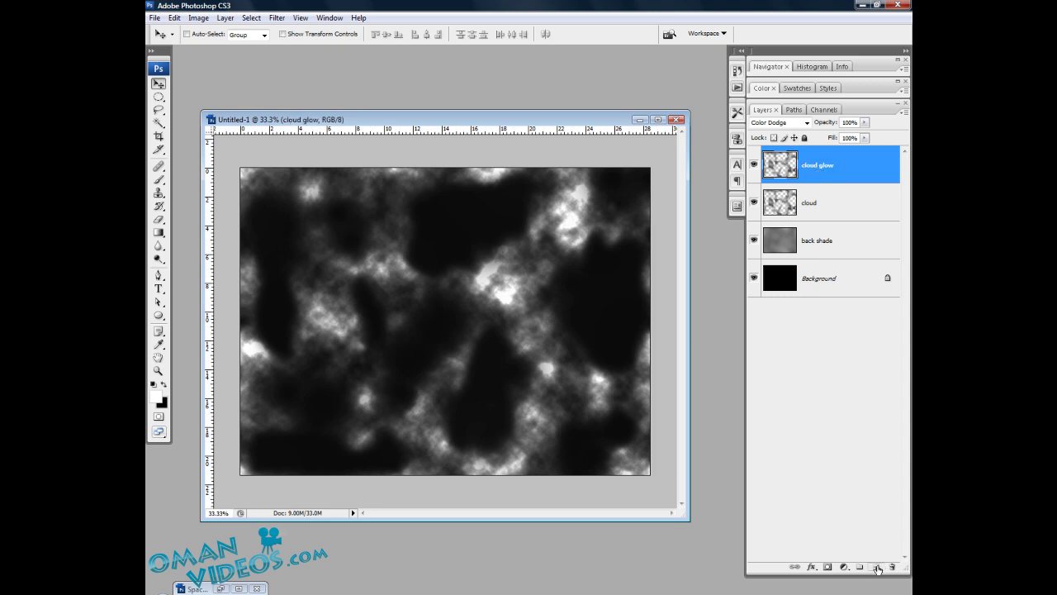
# Step: Add a new layer above cloud glow and name it "color"
pyautogui.click(875, 566)
pyautogui.doubleClick(819, 168)
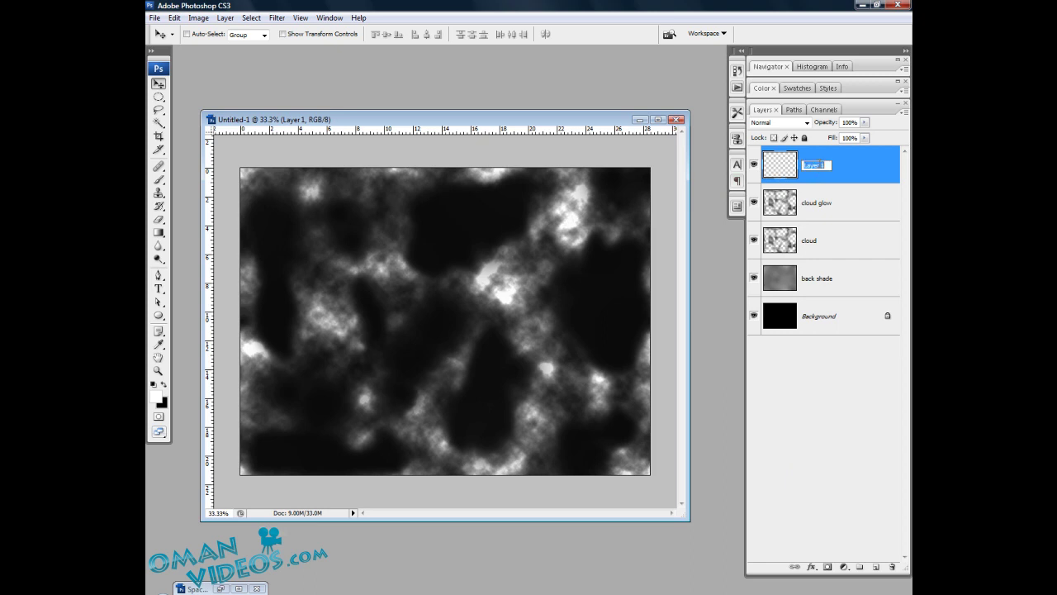
pyautogui.write('color')
pyautogui.press('Return')
# Step: Set up the Brush tool with a round tip, a 569 px master diameter and 0% hardness
pyautogui.click(159, 179)
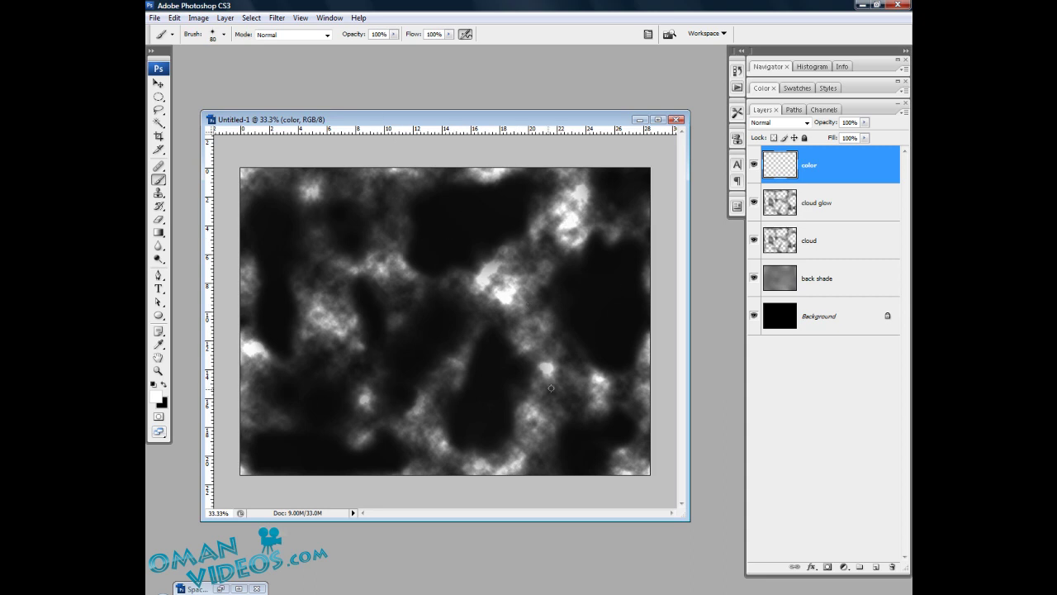
pyautogui.click(223, 35)
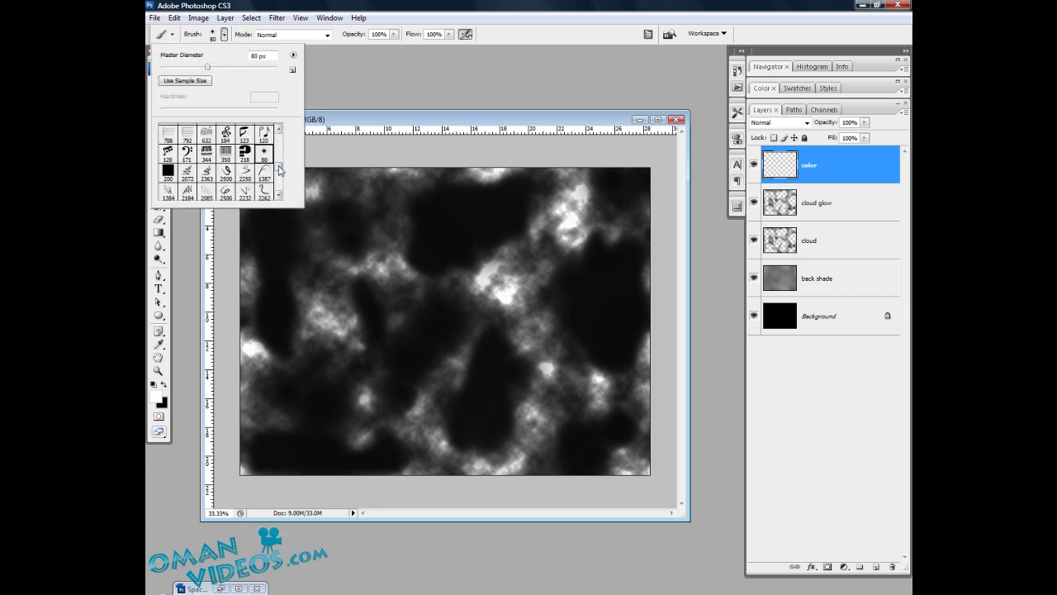
pyautogui.click(261, 130)
pyautogui.moveTo(197, 67); pyautogui.dragTo(266, 68)
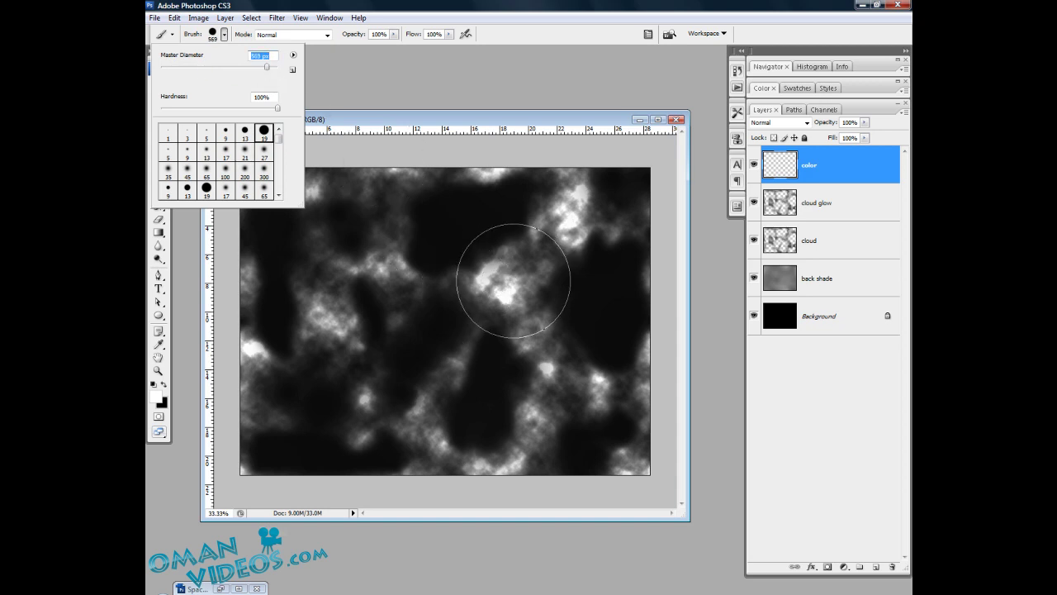
pyautogui.moveTo(240, 108); pyautogui.dragTo(147, 113)
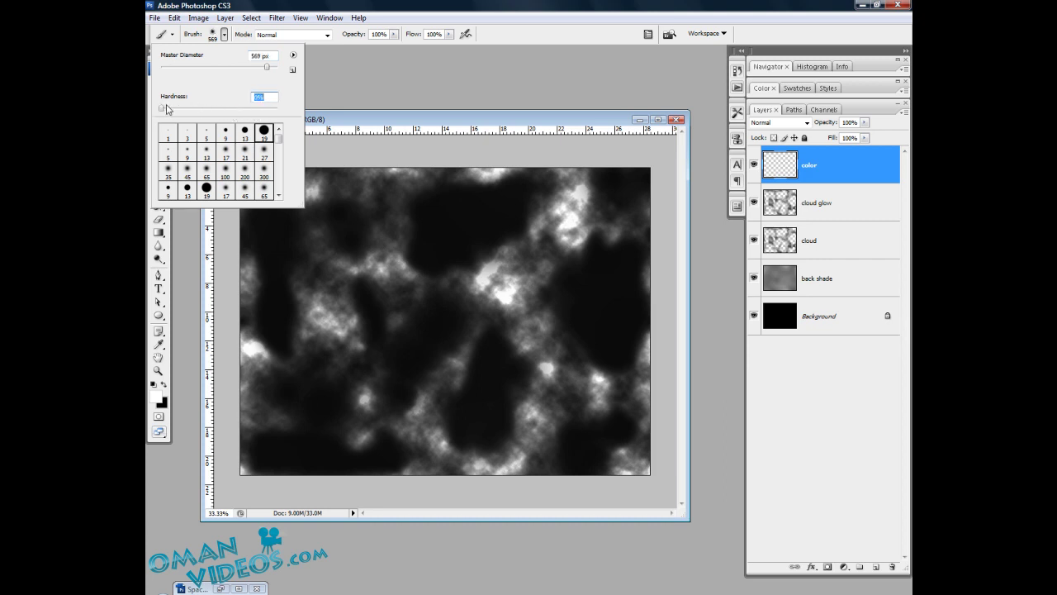
pyautogui.click(410, 5)
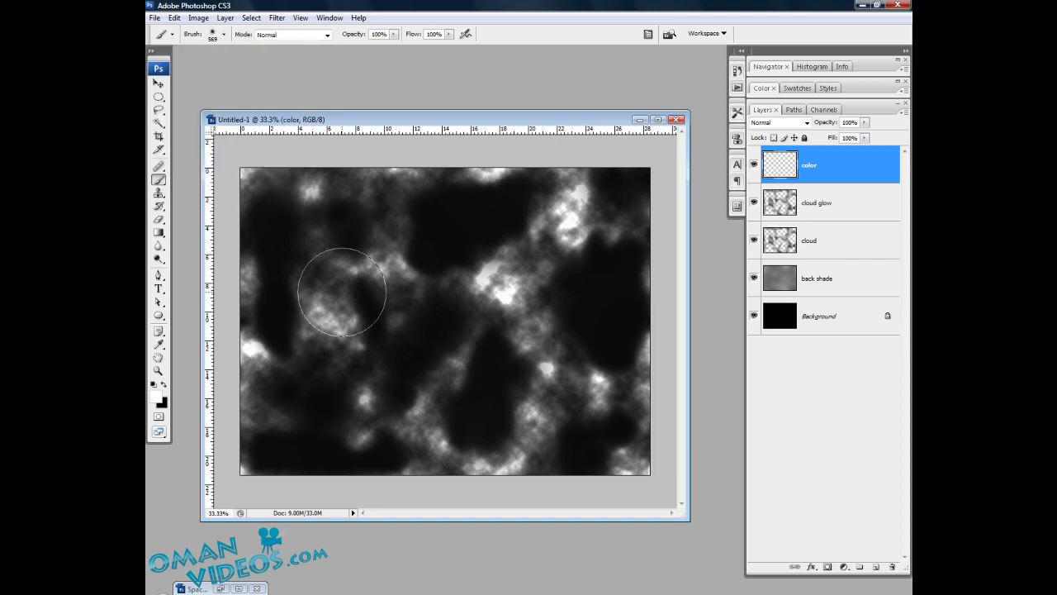
# Step: Set the foreground color to cyan 00fcff and paint over the lower-right area of the canvas on the color layer
pyautogui.click(157, 394)
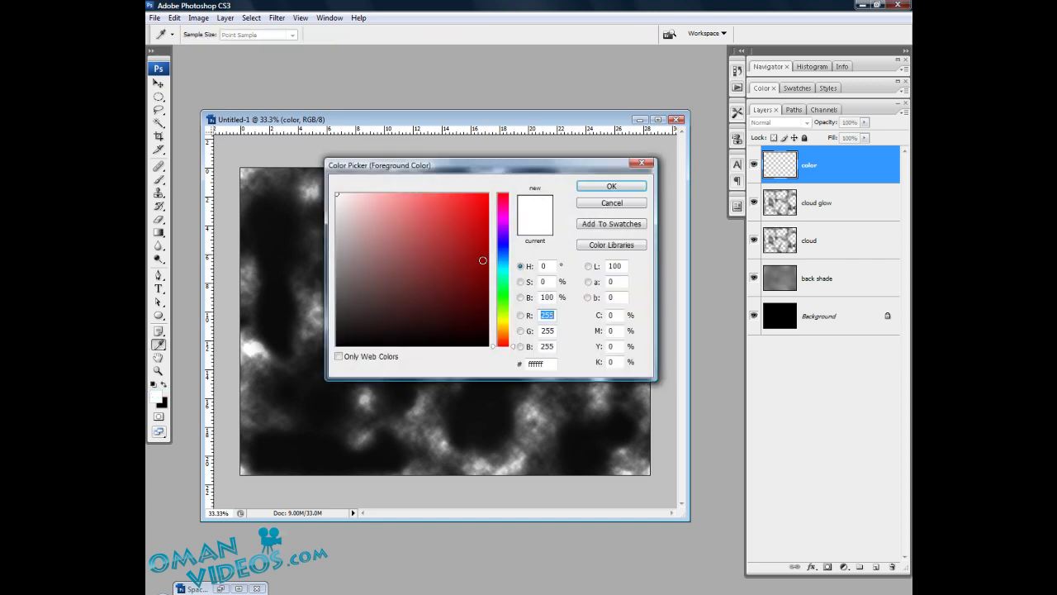
pyautogui.click(505, 268)
pyautogui.click(414, 230)
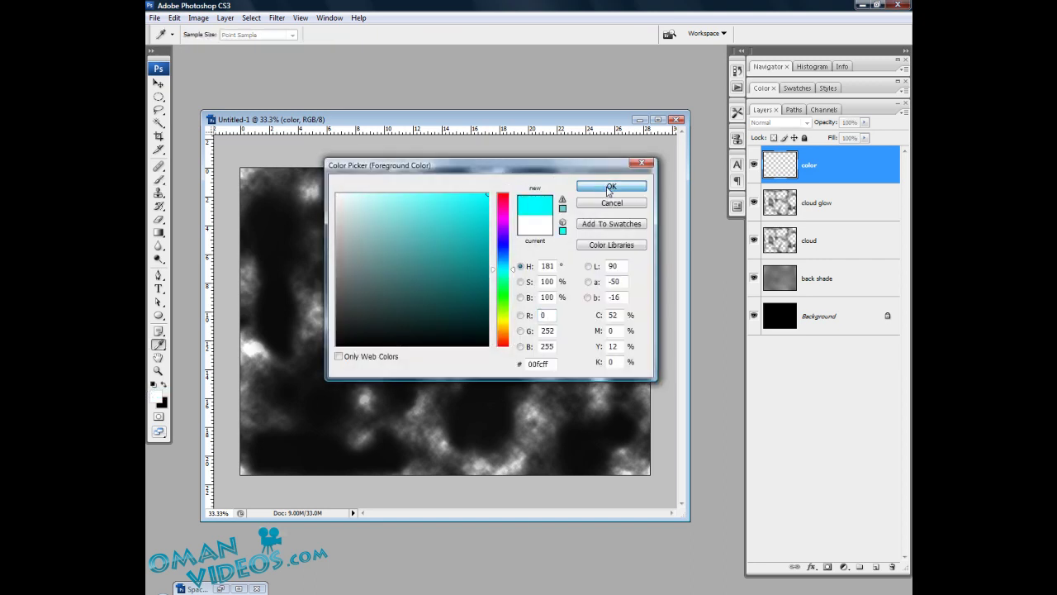
pyautogui.click(611, 186)
pyautogui.moveTo(625, 452)
pyautogui.mouseDown()
pyautogui.moveTo(625, 365)
pyautogui.moveTo(465, 385)
pyautogui.moveTo(431, 443)
pyautogui.moveTo(382, 461)
pyautogui.moveTo(567, 420)
pyautogui.mouseUp()
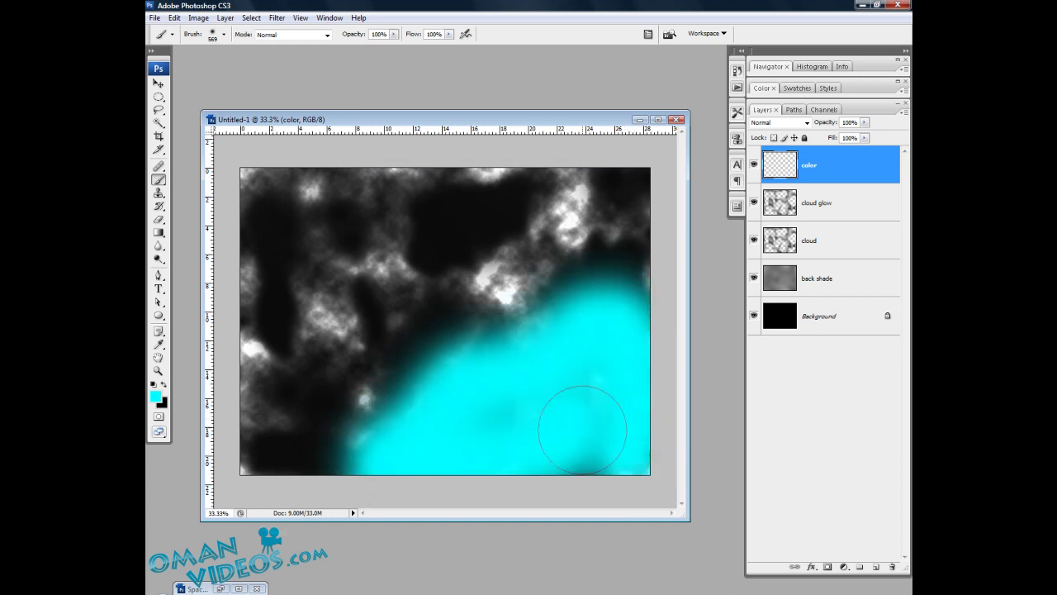
# Step: Set the foreground color to orange ffa200 and paint over the upper-right area of the canvas
pyautogui.click(155, 398)
pyautogui.moveTo(496, 287); pyautogui.dragTo(503, 334)
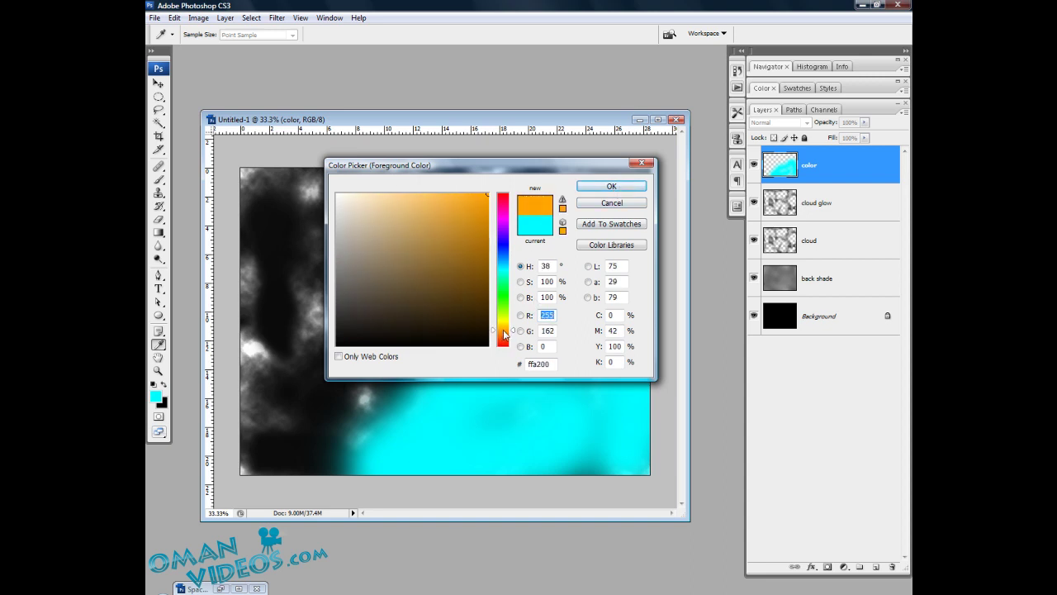
pyautogui.click(612, 185)
pyautogui.moveTo(639, 240)
pyautogui.mouseDown()
pyautogui.moveTo(594, 238)
pyautogui.moveTo(477, 273)
pyautogui.moveTo(610, 179)
pyautogui.moveTo(611, 240)
pyautogui.mouseUp()
# Step: Set the foreground color to purple 9000ff and paint over the upper-left area of the canvas
pyautogui.click(154, 396)
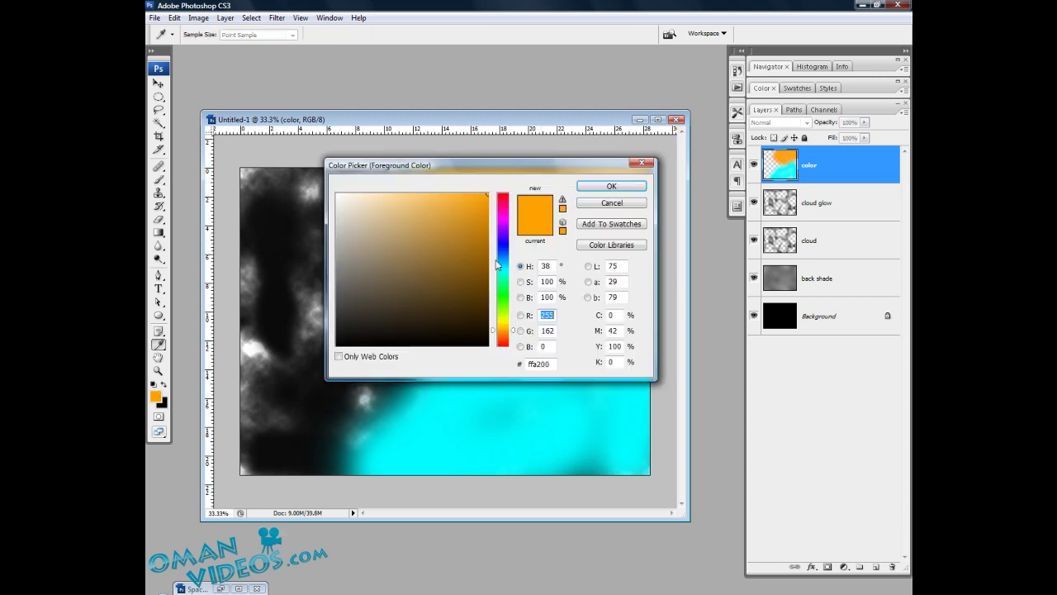
pyautogui.moveTo(503, 331); pyautogui.dragTo(505, 233)
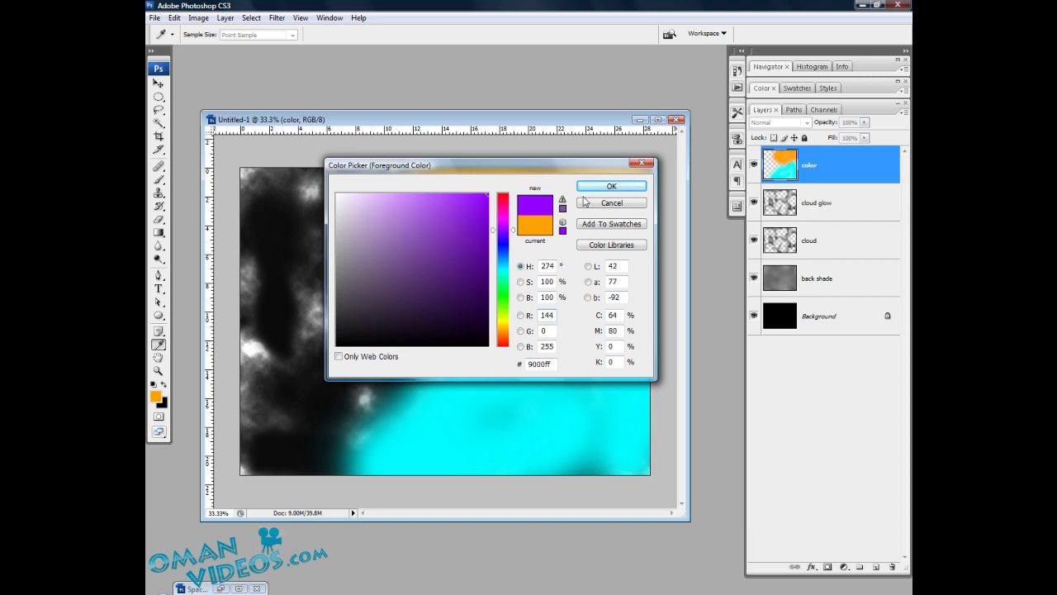
pyautogui.click(611, 186)
pyautogui.moveTo(248, 189)
pyautogui.mouseDown()
pyautogui.moveTo(292, 186)
pyautogui.moveTo(267, 248)
pyautogui.moveTo(401, 307)
pyautogui.moveTo(413, 330)
pyautogui.mouseUp()
# Step: Set the foreground color to bright green and paint over the remaining lower-left area of the canvas
pyautogui.press('i')
pyautogui.click(154, 397)
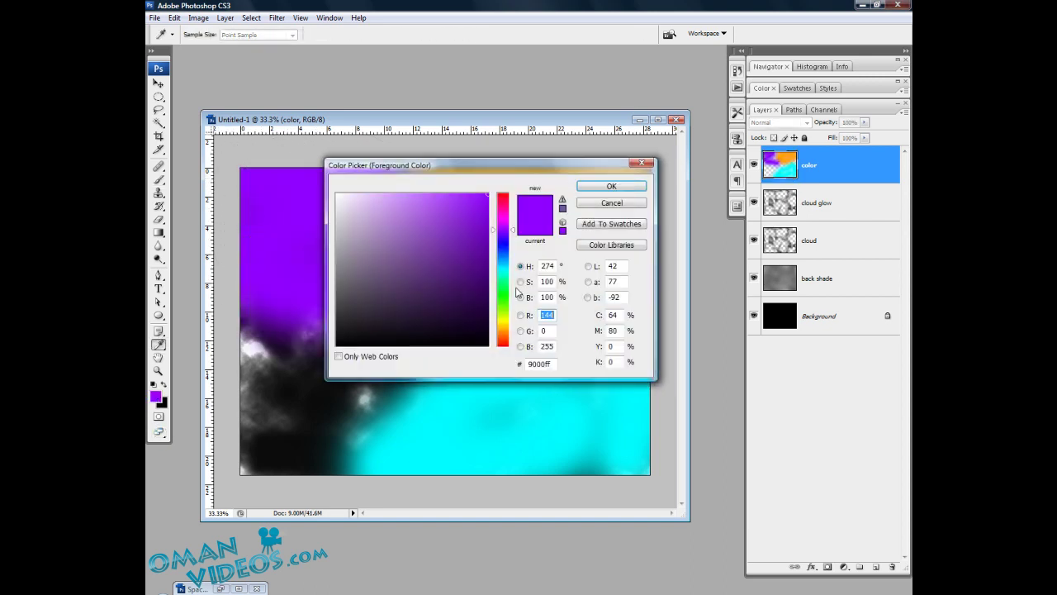
pyautogui.moveTo(505, 286)
pyautogui.mouseDown()
pyautogui.moveTo(504, 266)
pyautogui.moveTo(502, 320)
pyautogui.moveTo(504, 283)
pyautogui.mouseUp()
pyautogui.click(611, 186)
pyautogui.press('b')
pyautogui.moveTo(252, 389)
pyautogui.mouseDown()
pyautogui.moveTo(323, 364)
pyautogui.moveTo(386, 364)
pyautogui.moveTo(289, 442)
pyautogui.moveTo(273, 483)
pyautogui.moveTo(337, 407)
pyautogui.moveTo(358, 478)
pyautogui.mouseUp()
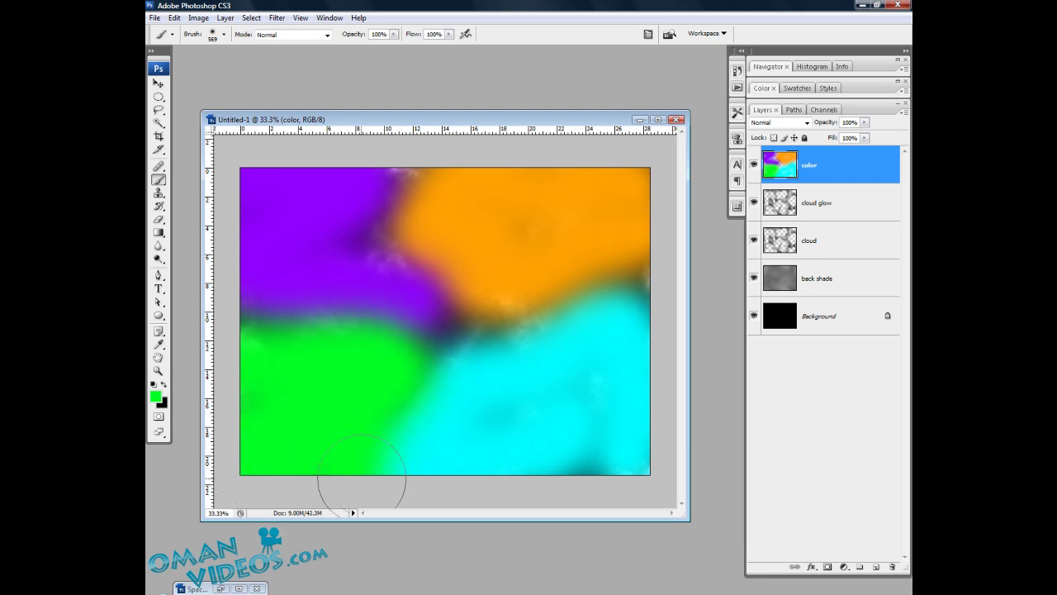
# Step: Set the color layer's blend mode to Color so the painted patches tint the clouds
pyautogui.press('v')
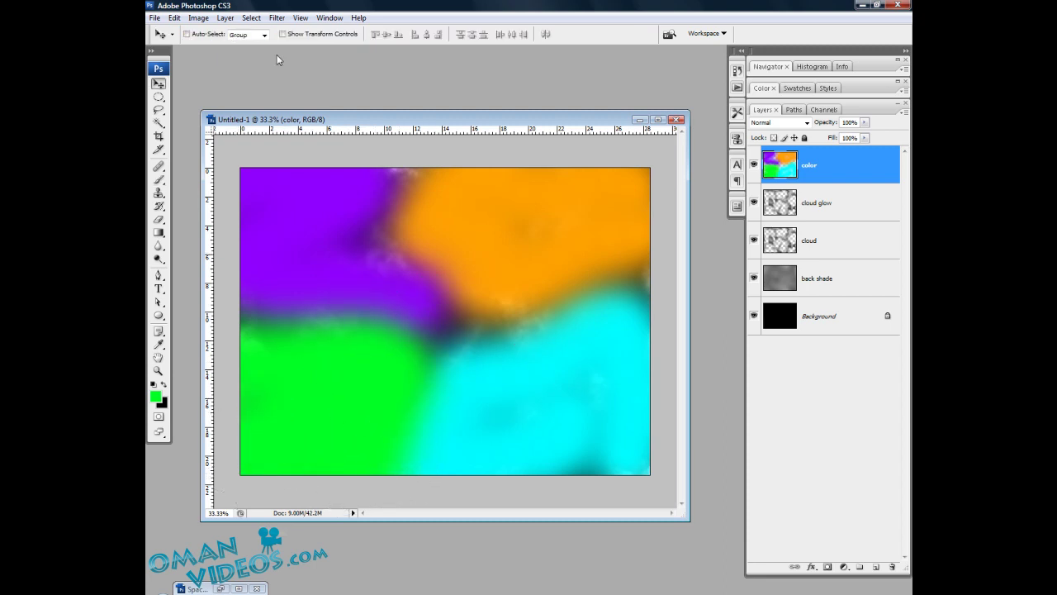
pyautogui.click(262, 18)
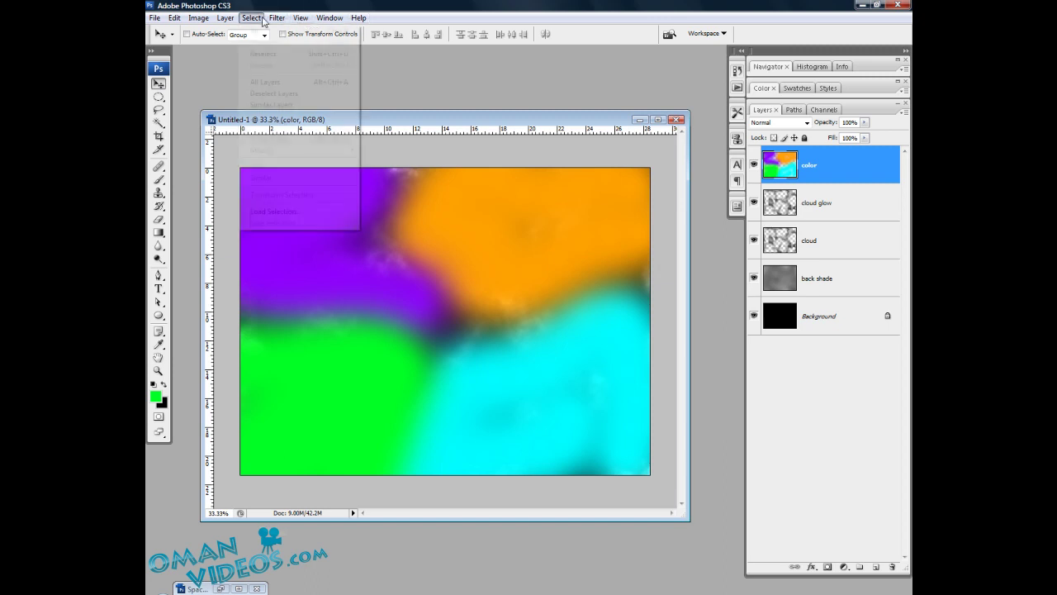
pyautogui.click(274, 18)
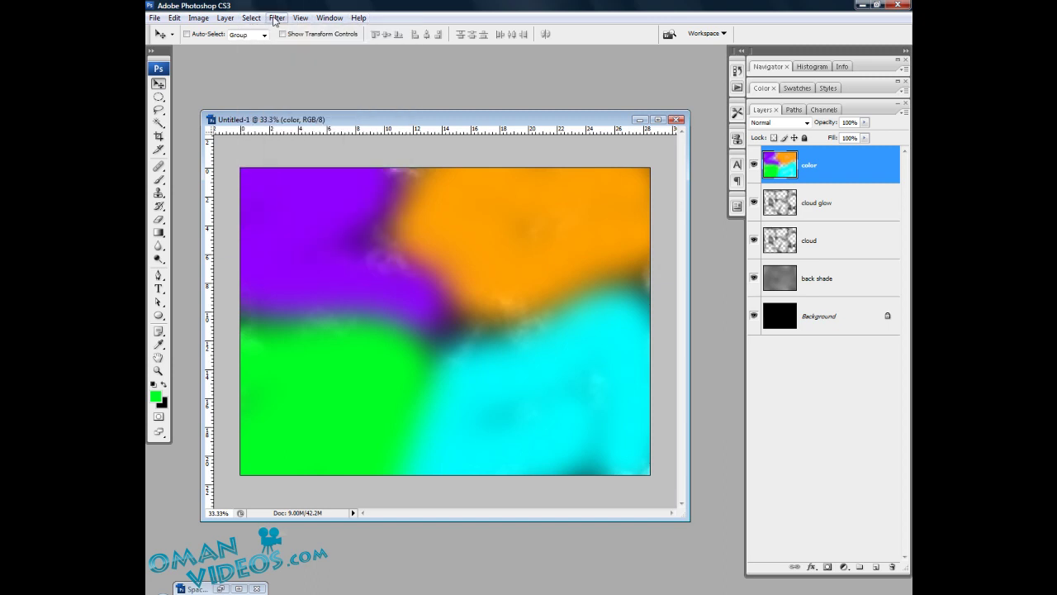
pyautogui.click(767, 124)
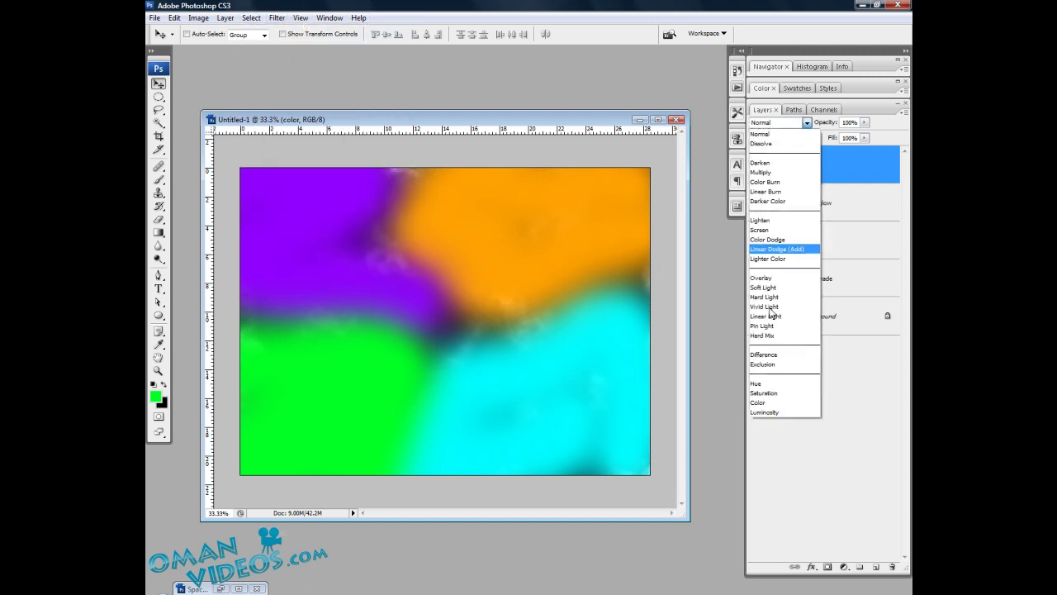
pyautogui.click(774, 403)
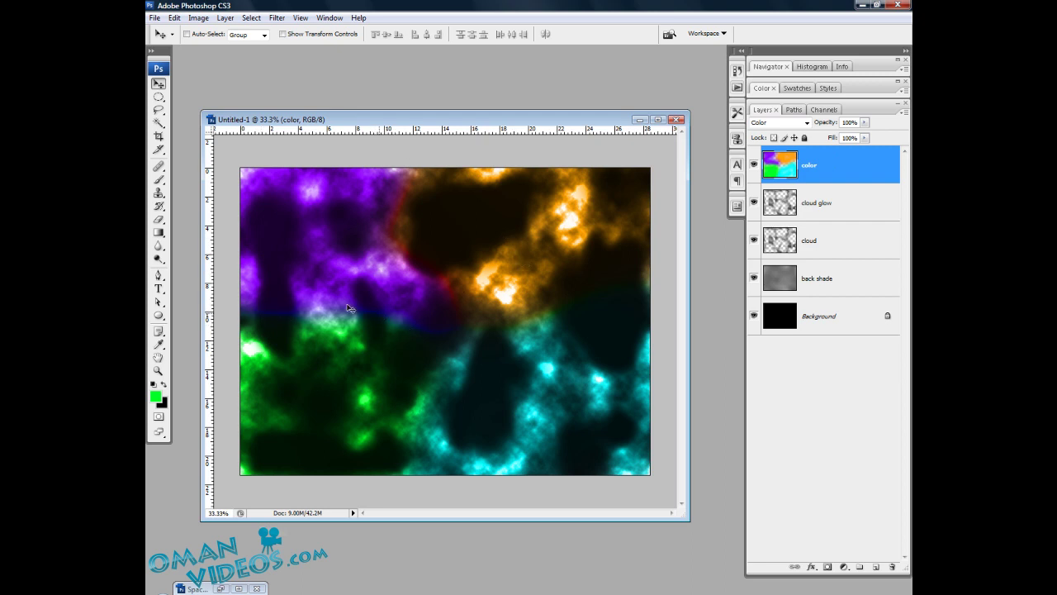
# Step: Apply a Gaussian Blur with a 200-pixel radius to the color layer to blend the color patches together
pyautogui.click(277, 17)
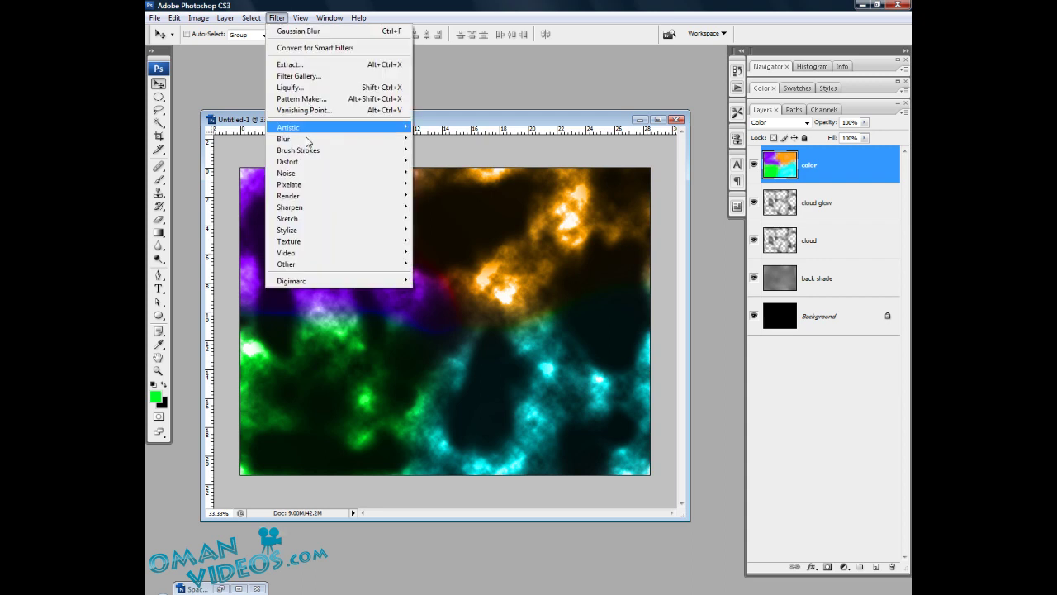
pyautogui.moveTo(313, 141)
pyautogui.click(445, 183)
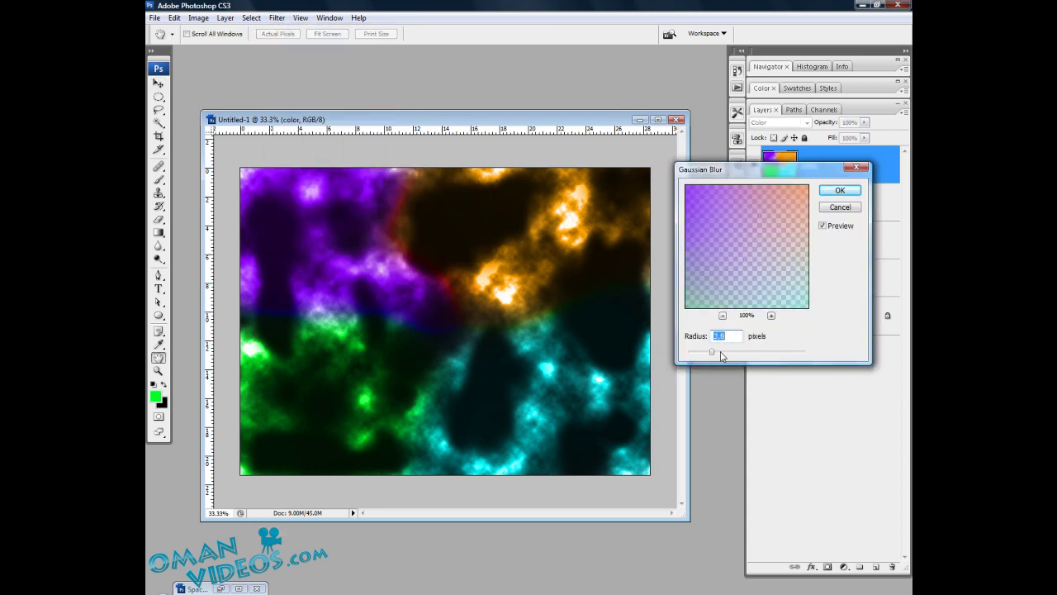
pyautogui.moveTo(724, 355); pyautogui.dragTo(819, 358)
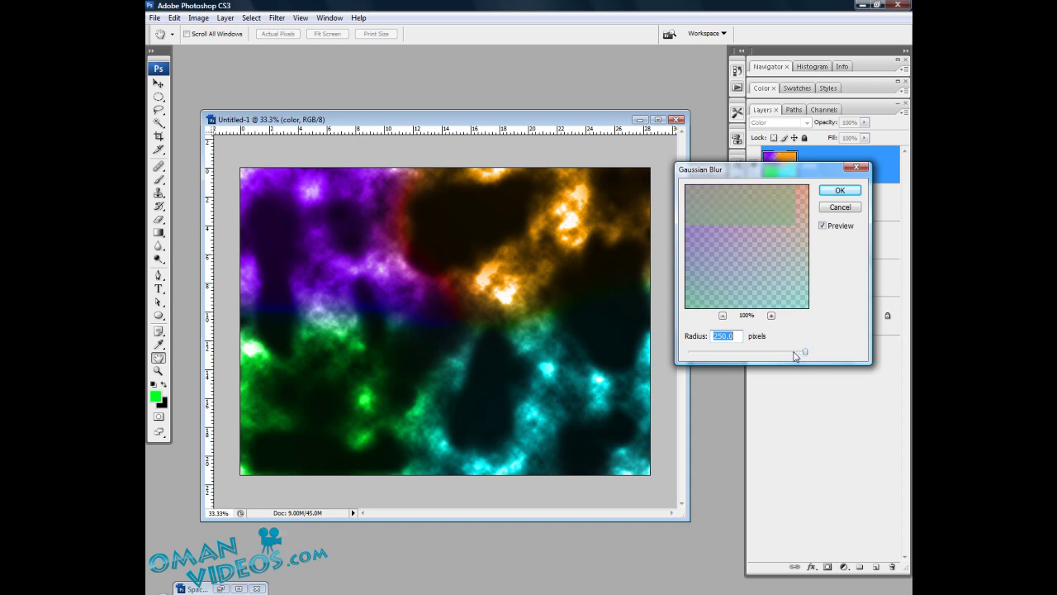
pyautogui.click(409, 312)
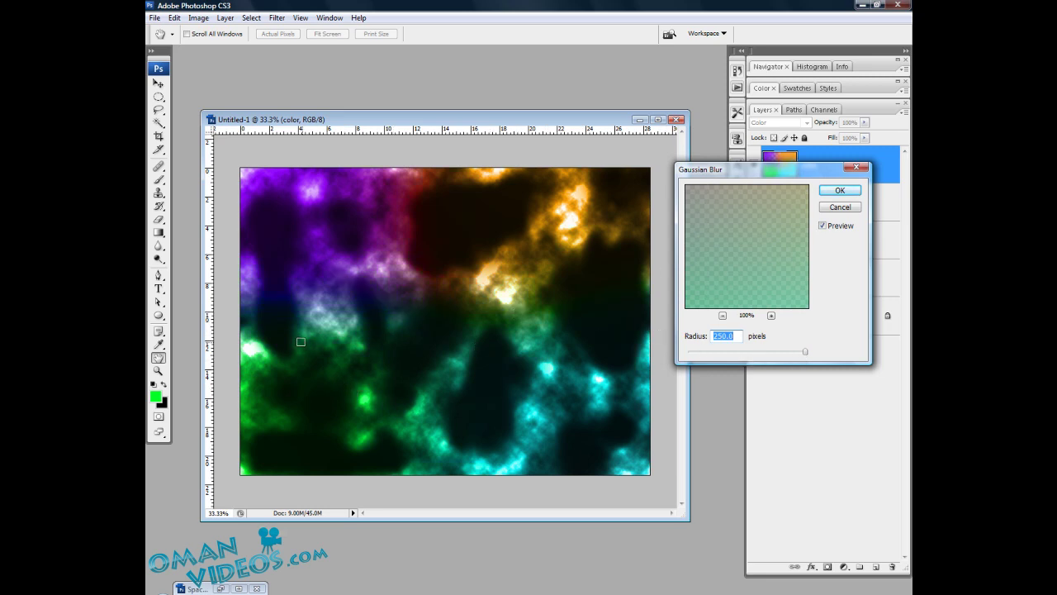
pyautogui.moveTo(736, 336); pyautogui.dragTo(696, 355)
pyautogui.write('200')
pyautogui.click(838, 190)
pyautogui.press('Return')
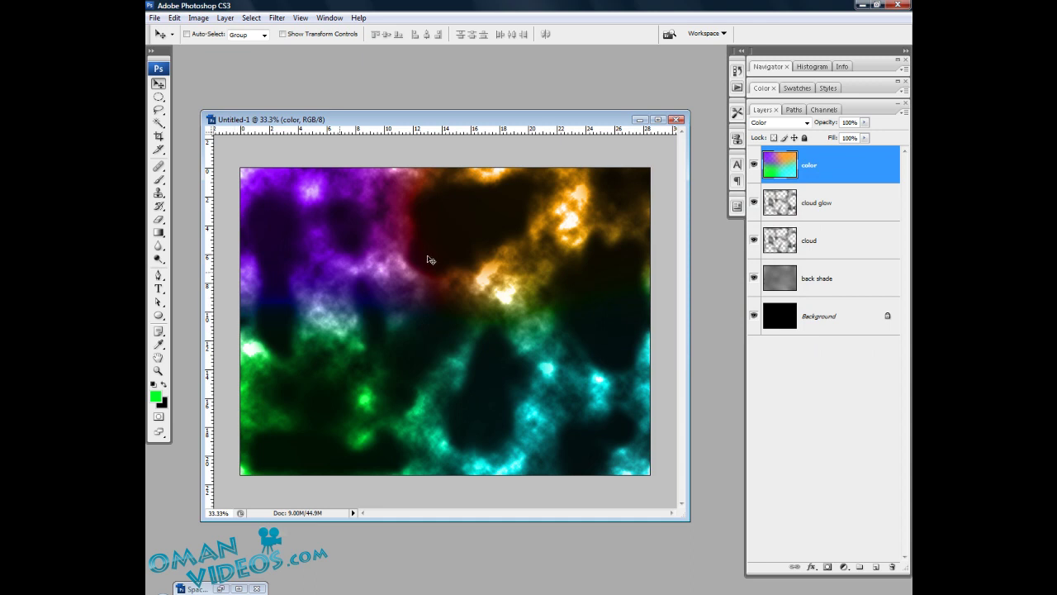
# Step: Add a new layer above the color layer named "cerve shine" and switch the document to full screen view
pyautogui.click(875, 567)
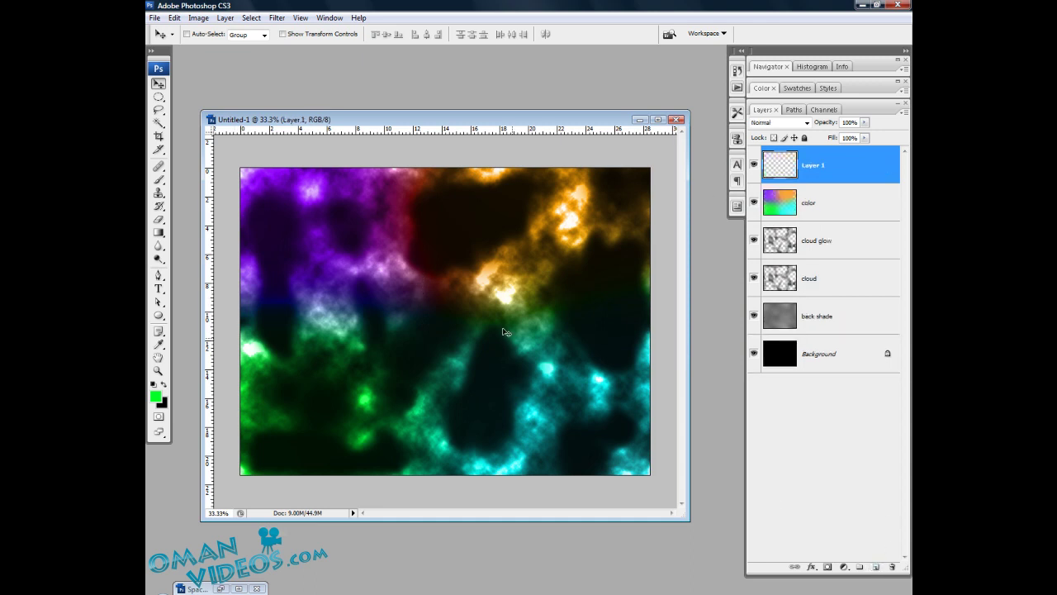
pyautogui.doubleClick(813, 166)
pyautogui.write('curve shine')
pyautogui.press('Return')
pyautogui.press('f')
pyautogui.press('f')
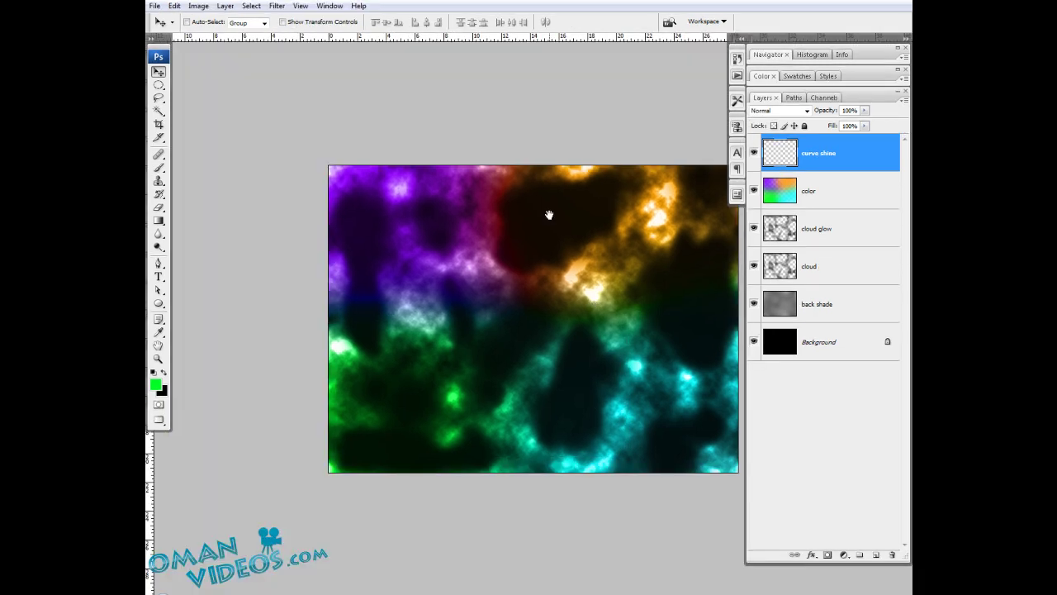
# Step: Switch the document to full screen view with a black surround and reposition the canvas beside the layers list
pyautogui.moveTo(548, 214); pyautogui.dragTo(441, 211)
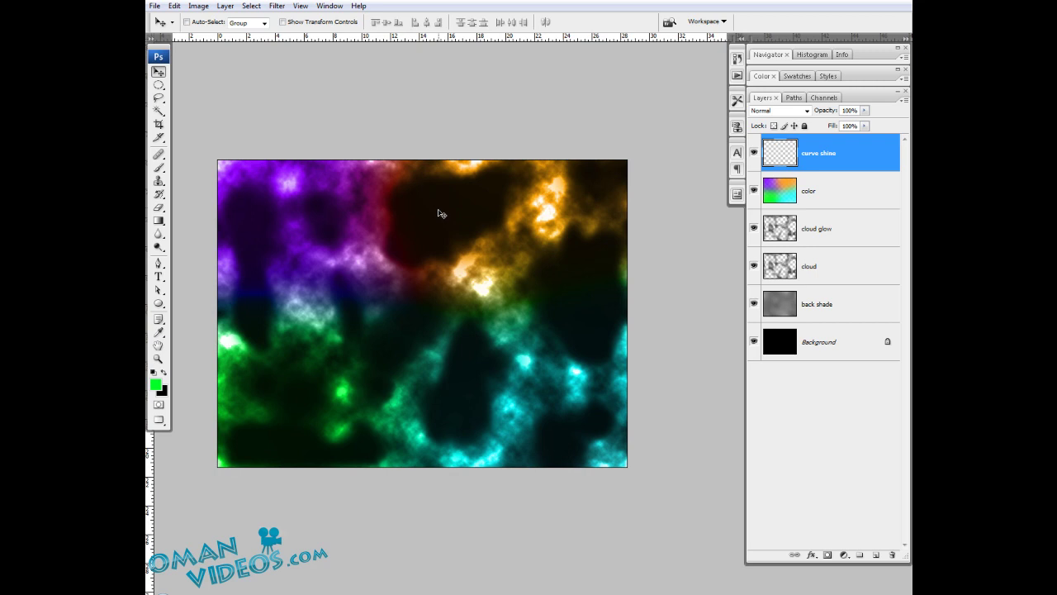
pyautogui.press('f')
pyautogui.moveTo(512, 196)
pyautogui.mouseDown()
pyautogui.moveTo(522, 207)
pyautogui.moveTo(538, 194)
pyautogui.moveTo(526, 153)
pyautogui.moveTo(515, 217)
pyautogui.moveTo(493, 200)
pyautogui.mouseUp()
pyautogui.moveTo(549, 294); pyautogui.dragTo(496, 284)
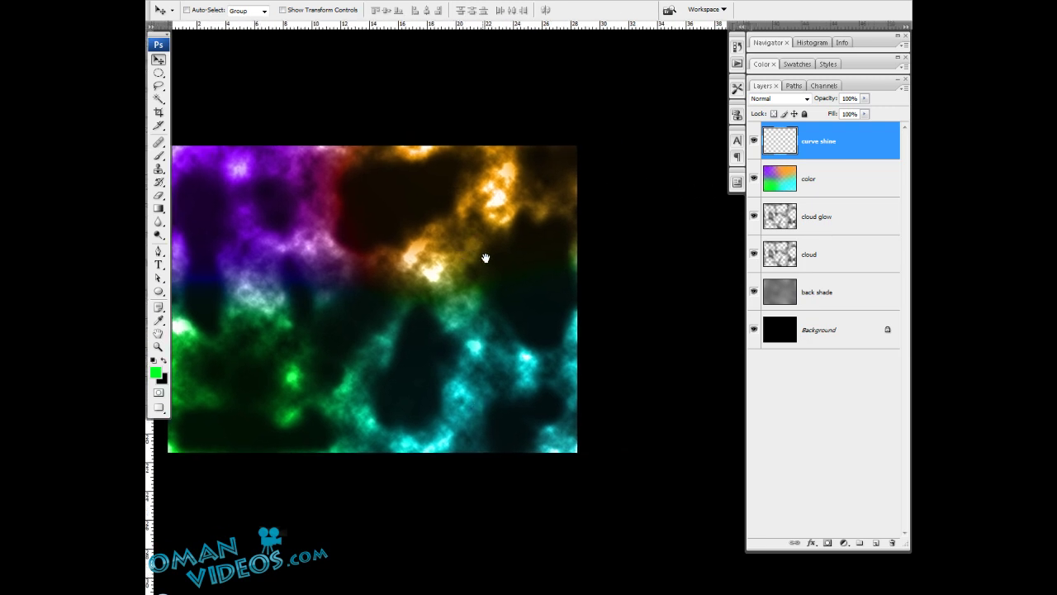
# Step: Draw a closed Pen tool path around the canvas's lower-right corner, with one curved diagonal edge and straight sides outside the canvas
pyautogui.click(159, 155)
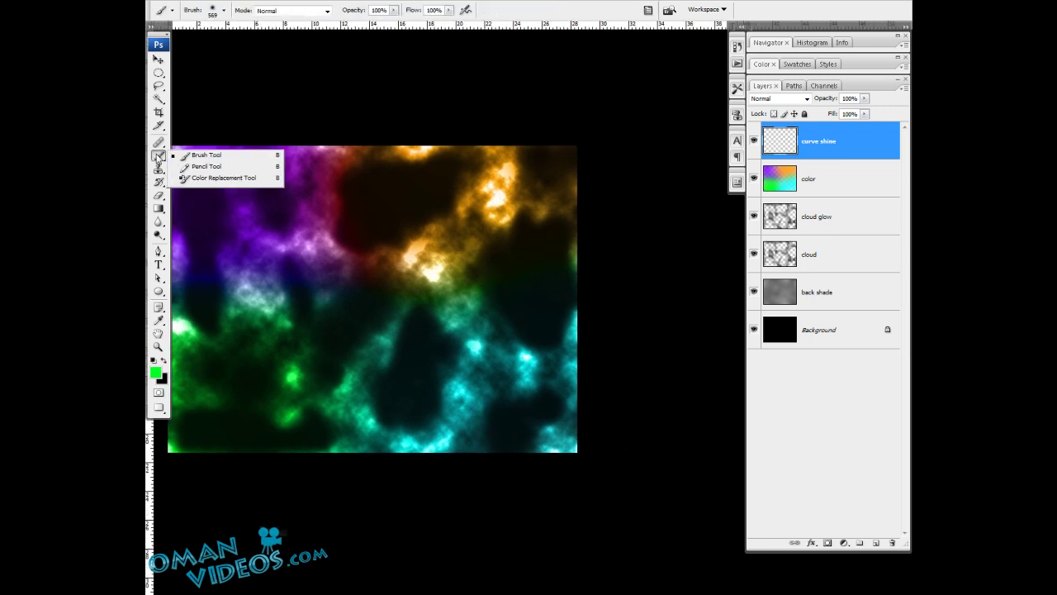
pyautogui.moveTo(158, 251); pyautogui.dragTo(196, 261)
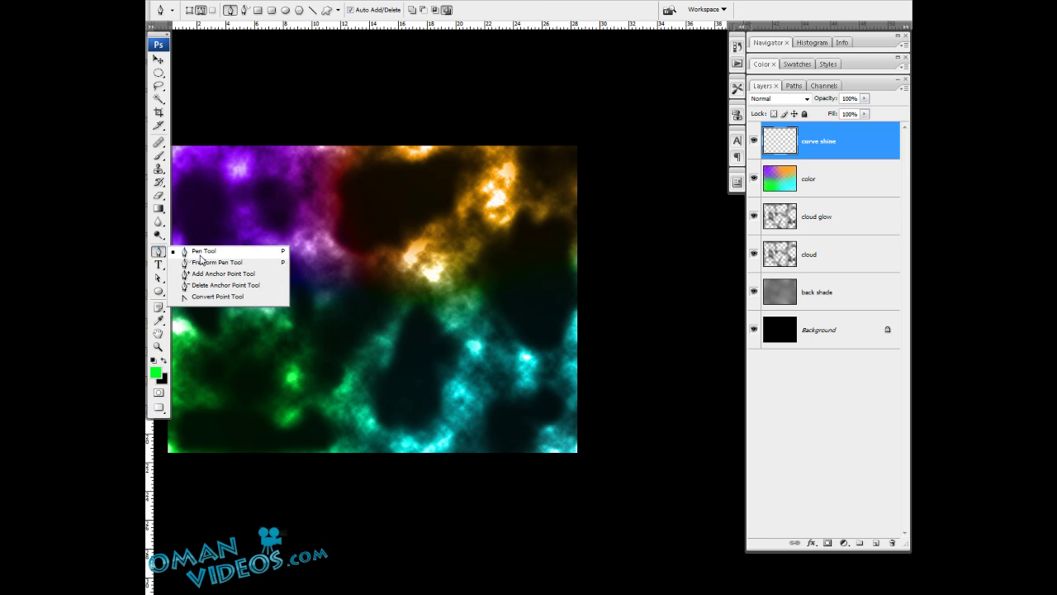
pyautogui.click(200, 254)
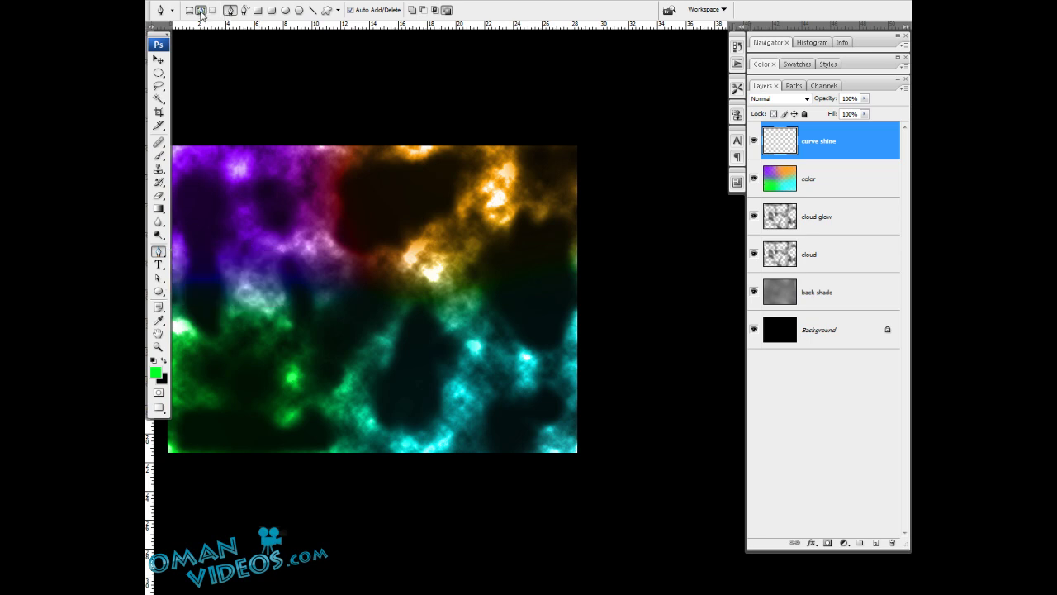
pyautogui.moveTo(586, 241); pyautogui.dragTo(576, 281)
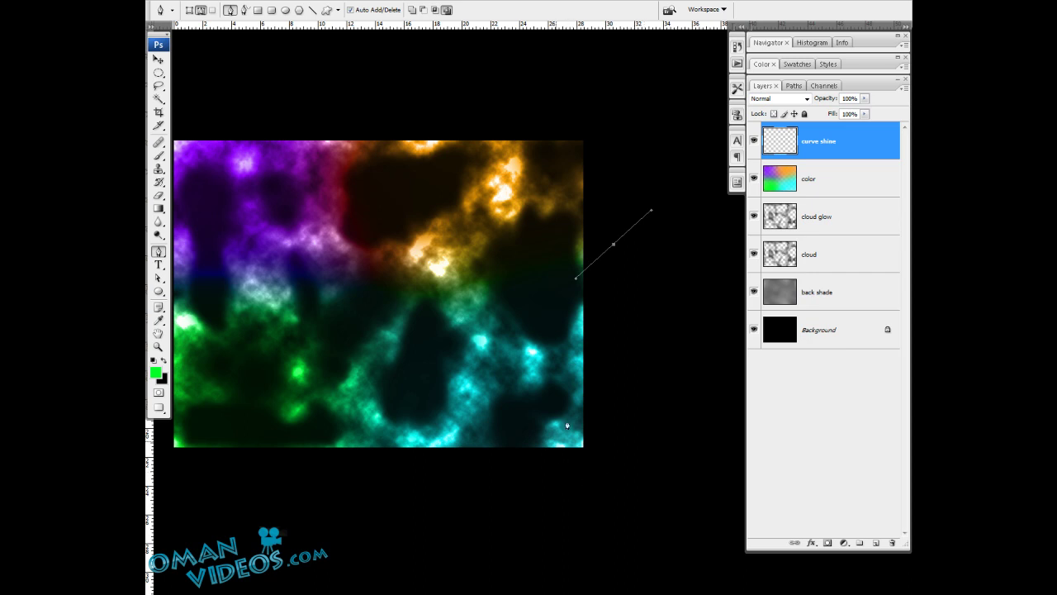
pyautogui.moveTo(393, 436); pyautogui.dragTo(321, 541)
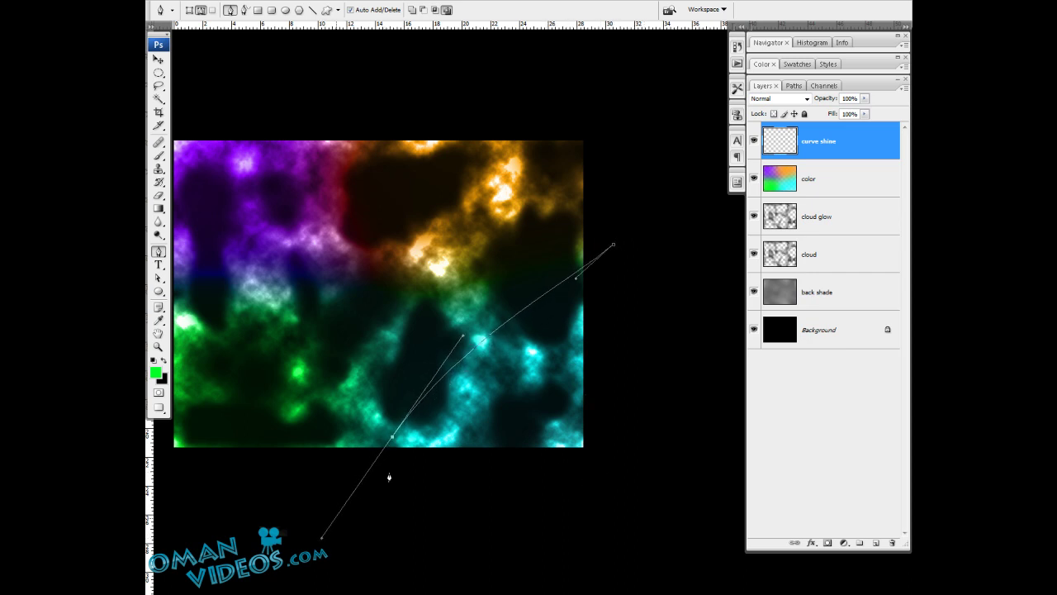
pyautogui.moveTo(386, 470); pyautogui.dragTo(322, 591)
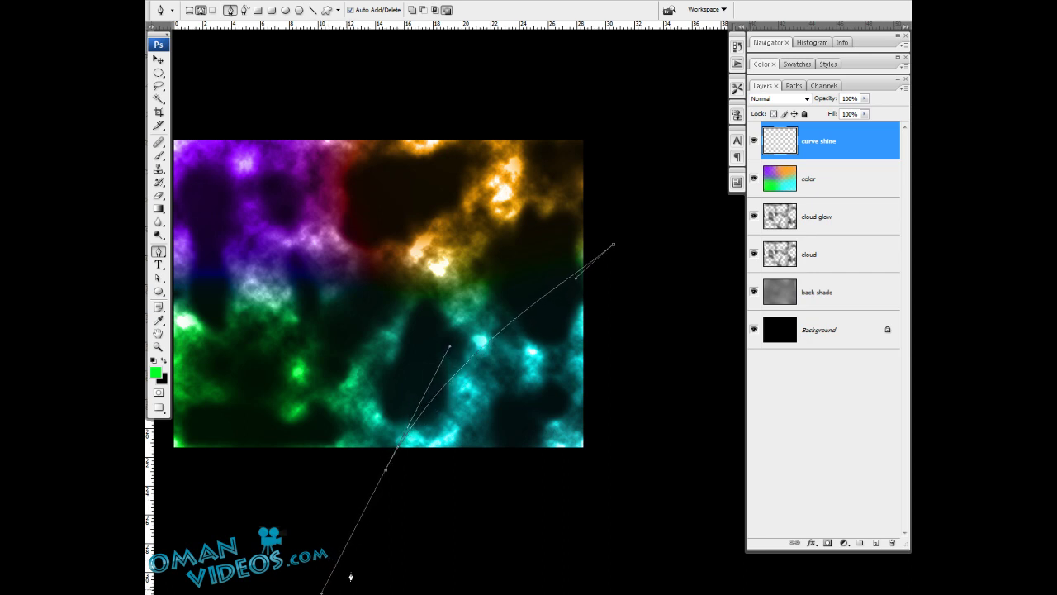
pyautogui.keyDown('alt'); pyautogui.click(386, 470); pyautogui.keyUp('alt')
pyautogui.click(614, 472)
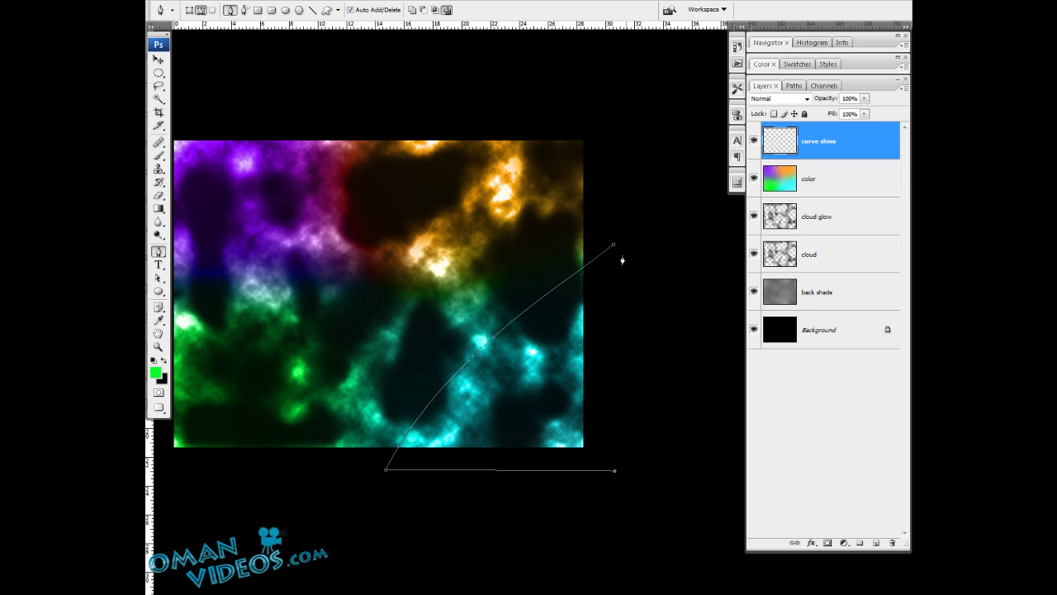
pyautogui.click(615, 248)
# Step: Convert the curved path into a new anti-aliased selection with a feather radius of 0 pixels
pyautogui.rightClick(500, 364)
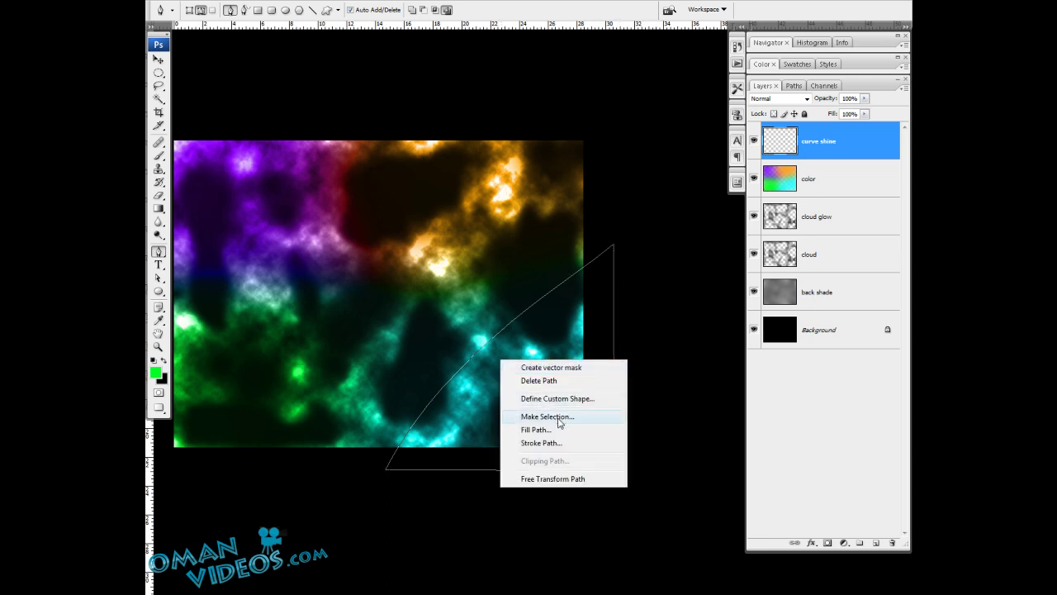
pyautogui.click(559, 417)
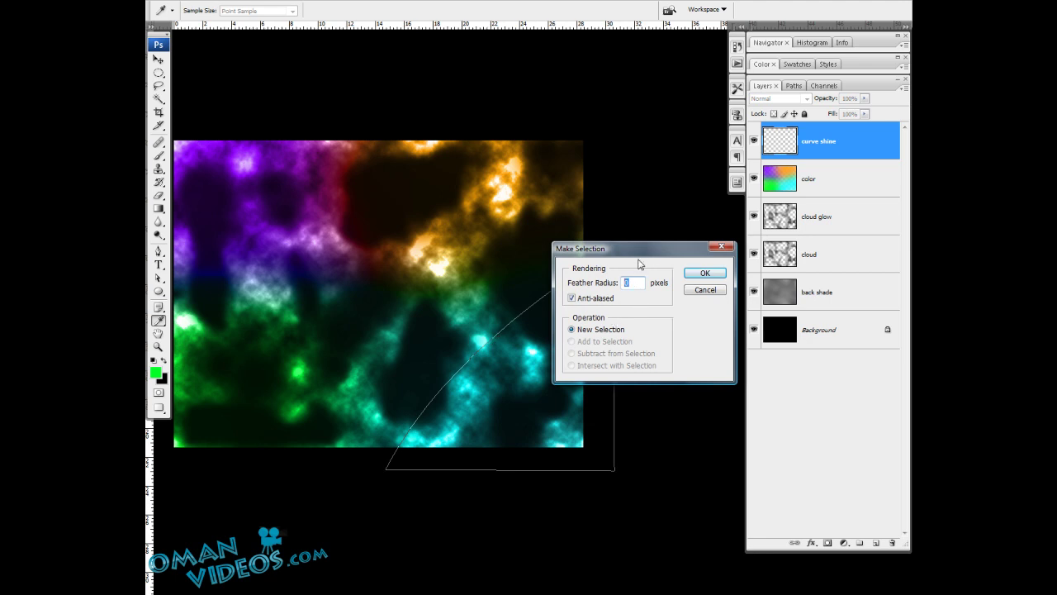
pyautogui.moveTo(643, 242); pyautogui.dragTo(421, 128)
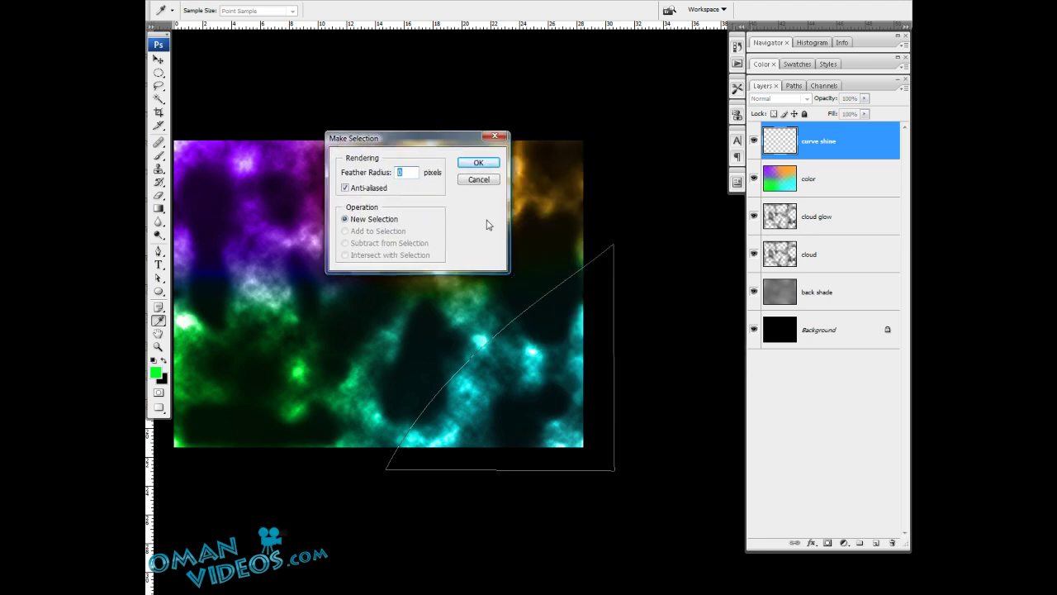
pyautogui.click(477, 162)
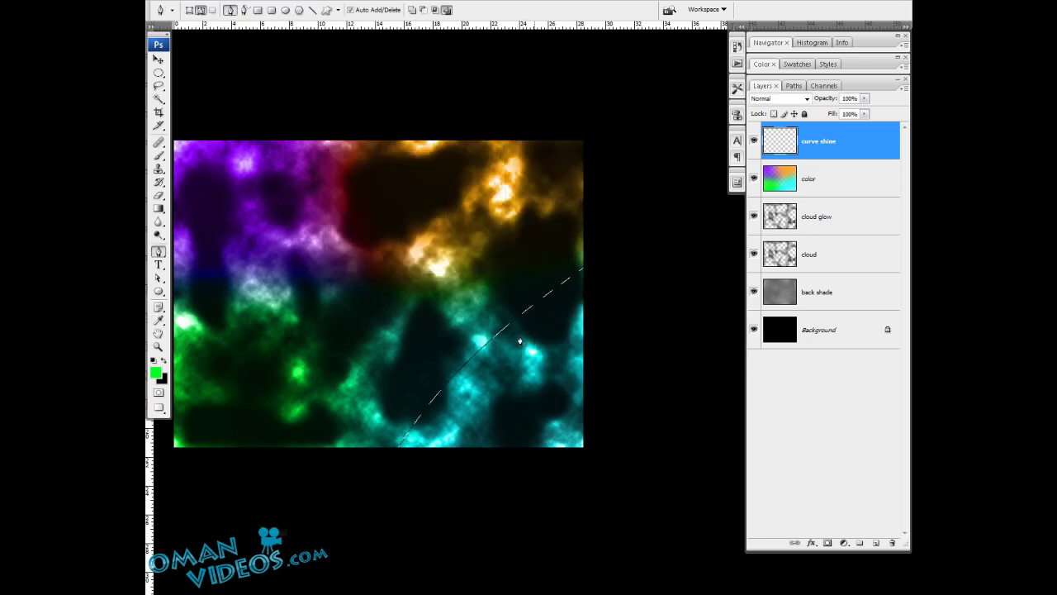
# Step: Set the Gradient tool to the foreground-to-transparent preset with white as the foreground color
pyautogui.click(159, 207)
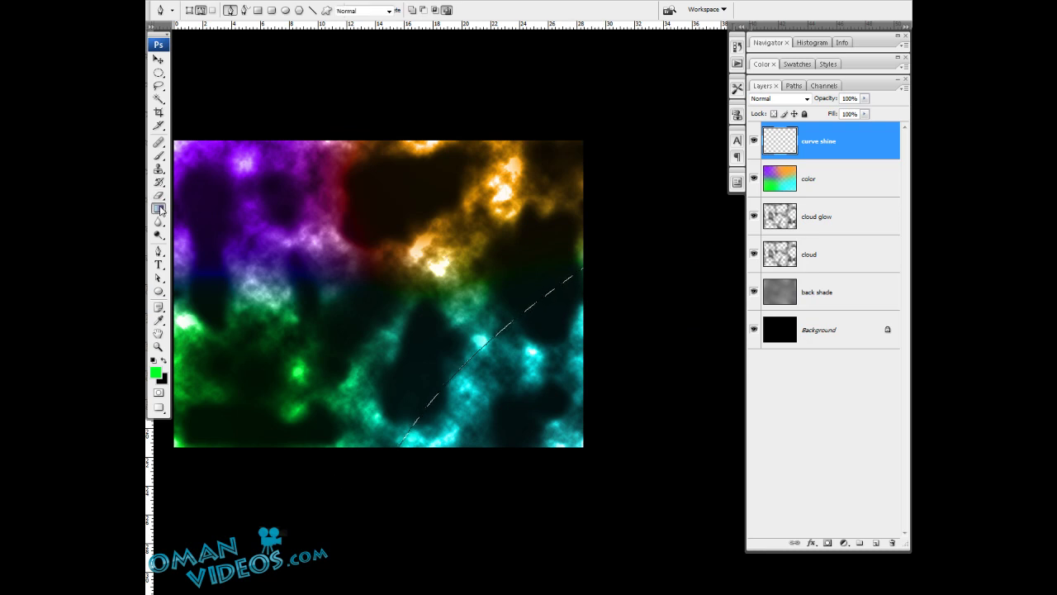
pyautogui.click(386, 4)
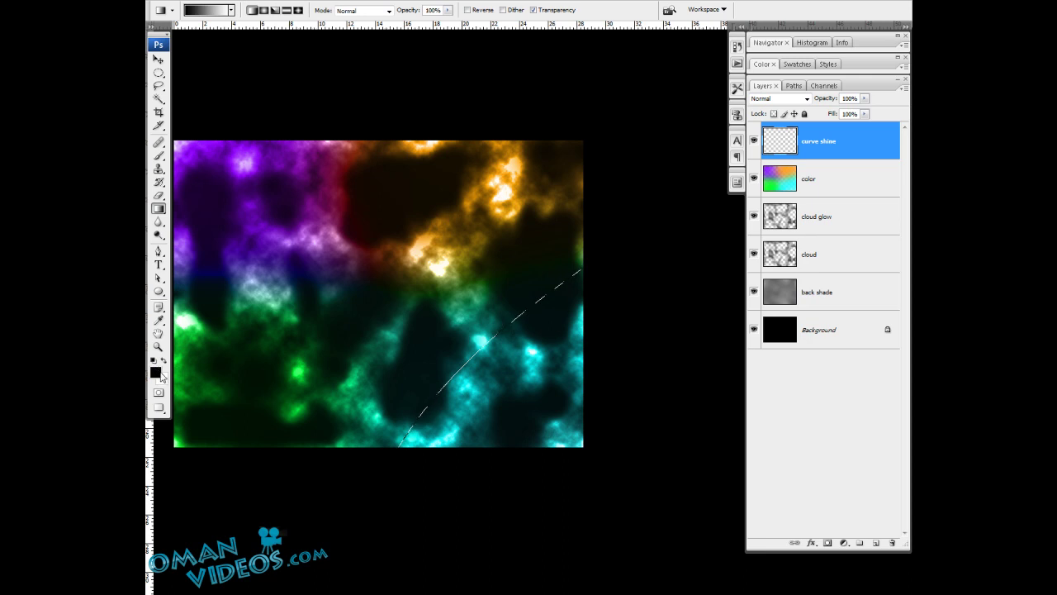
pyautogui.click(231, 10)
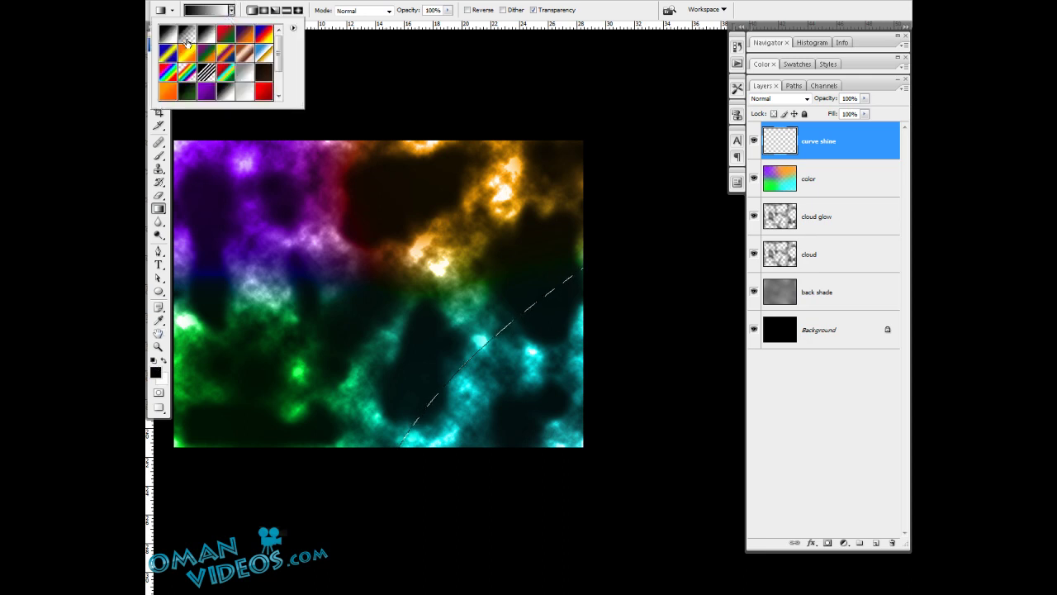
pyautogui.click(165, 360)
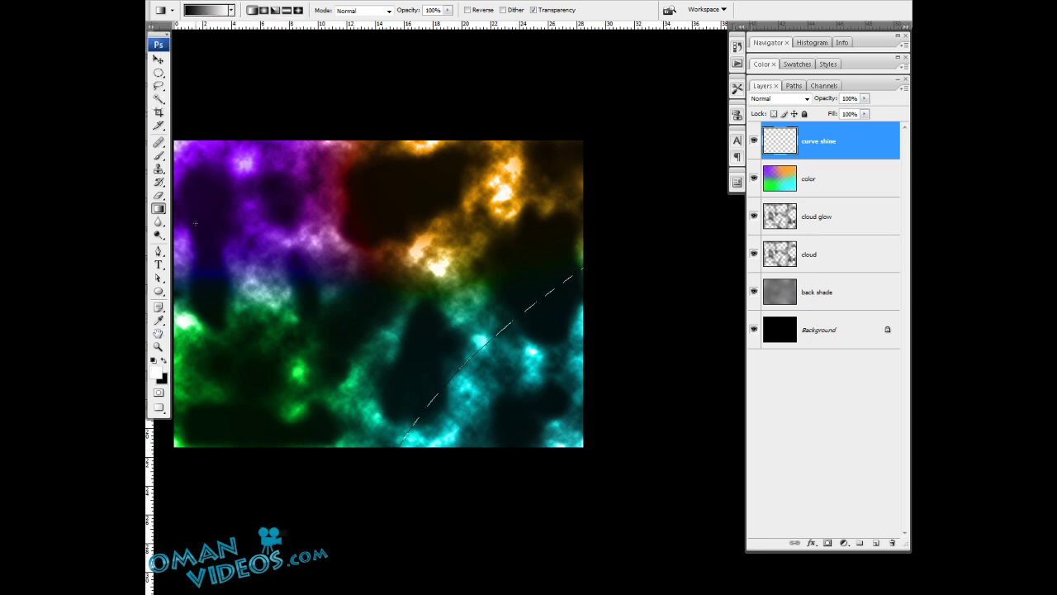
pyautogui.click(232, 10)
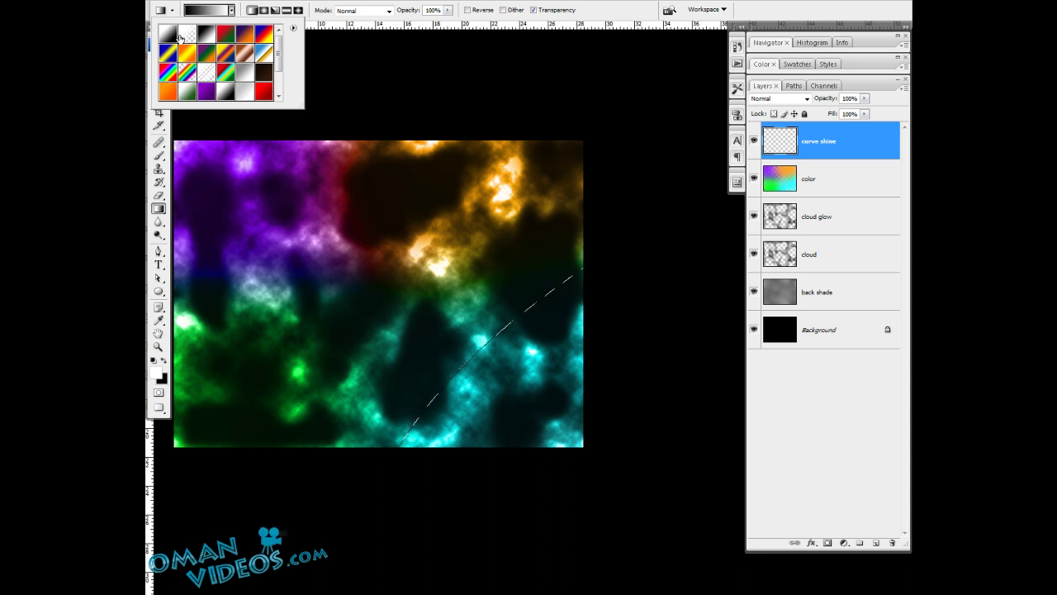
pyautogui.click(187, 34)
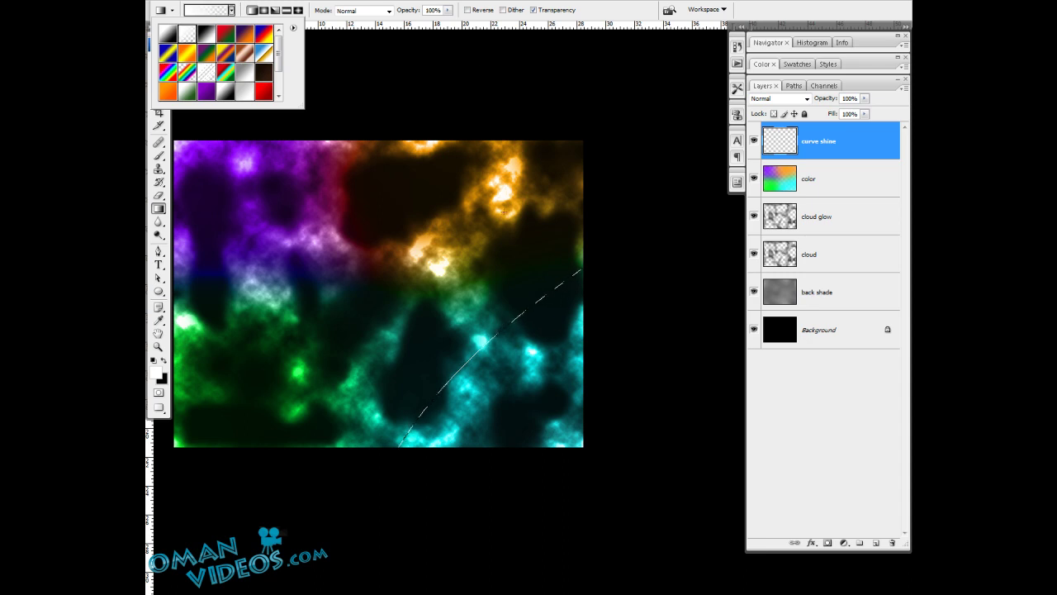
pyautogui.click(588, 3)
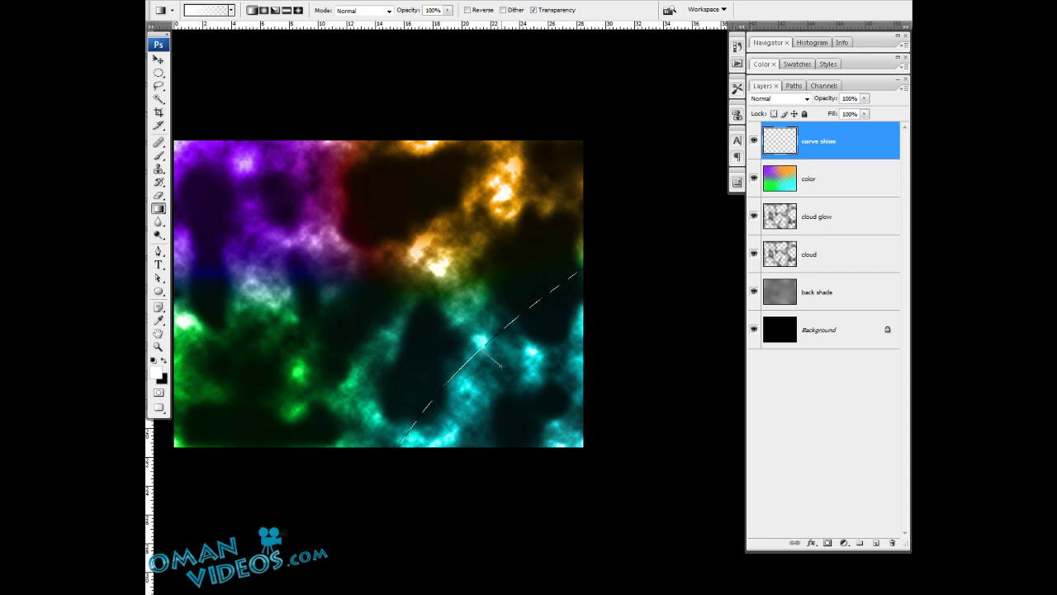
# Step: Try several short gradient lengths, apply a white-to-transparent gradient inward from the selection's curved edge, and deselect
pyautogui.moveTo(501, 365); pyautogui.dragTo(514, 382)
pyautogui.hotkey('ctrl', 'z')
pyautogui.hotkey('ctrl', 'z')
pyautogui.hotkey('ctrl', 'z')
pyautogui.hotkey('ctrl', 'z')
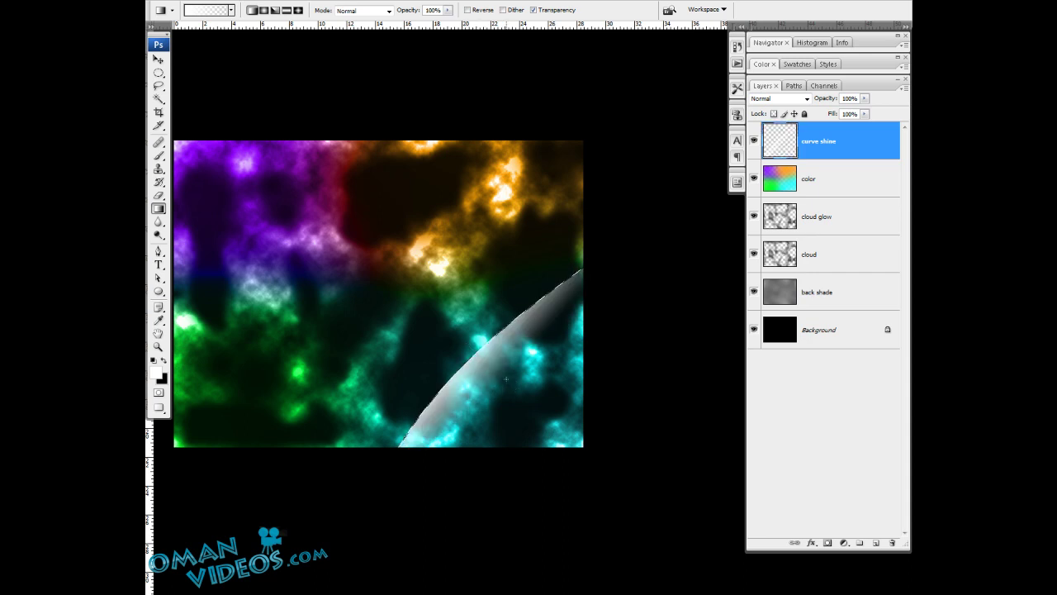
pyautogui.hotkey('ctrl', 'z')
pyautogui.hotkey('ctrl', 'z')
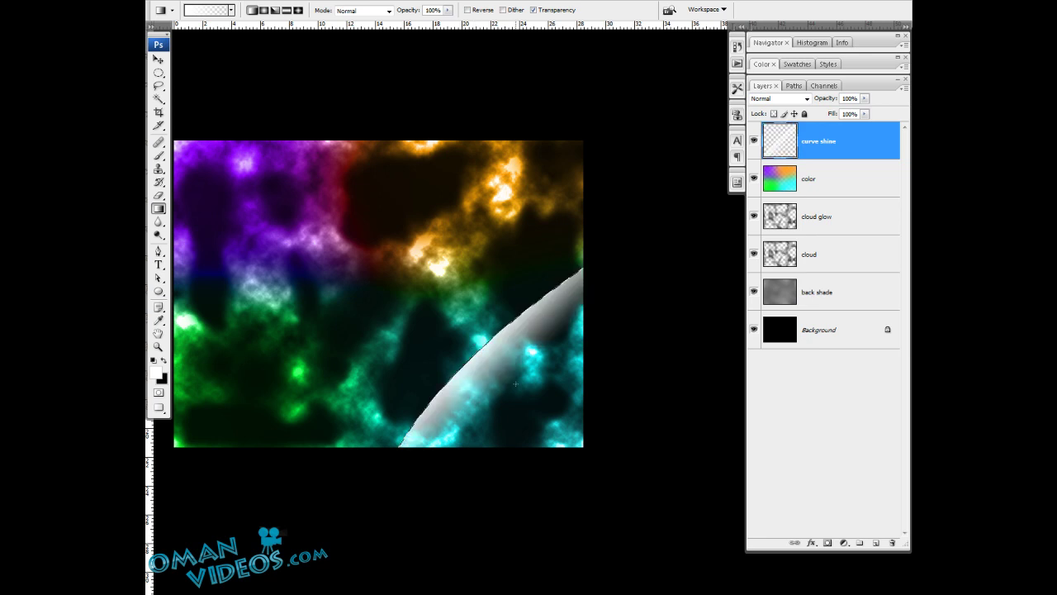
pyautogui.hotkey('ctrl', 'z')
pyautogui.hotkey('ctrl', 'z')
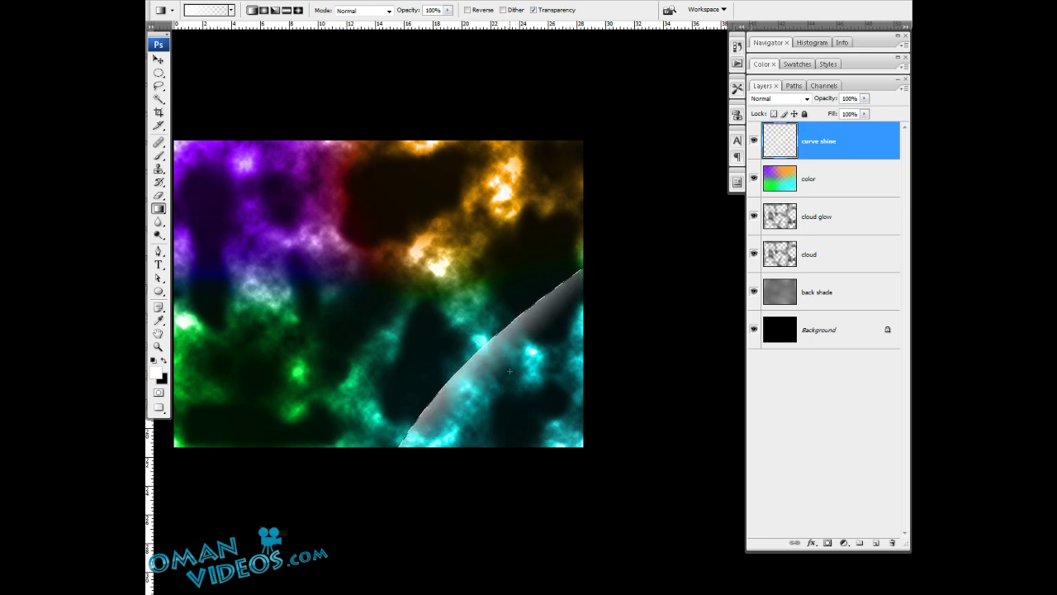
pyautogui.hotkey('ctrl', 'z')
pyautogui.hotkey('ctrl', 'z')
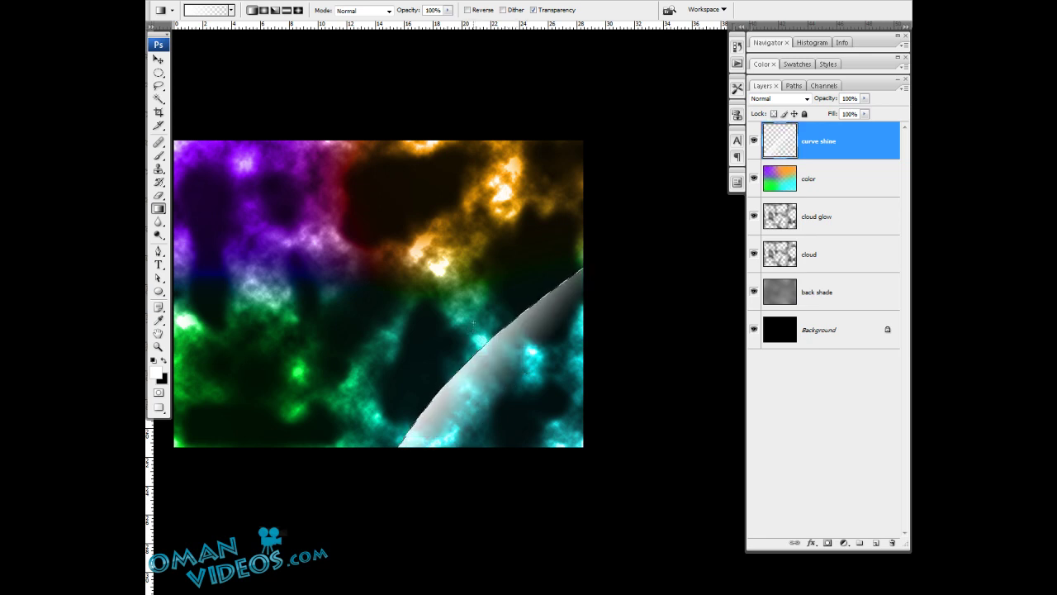
pyautogui.moveTo(513, 366); pyautogui.dragTo(513, 369)
pyautogui.press('Delete')
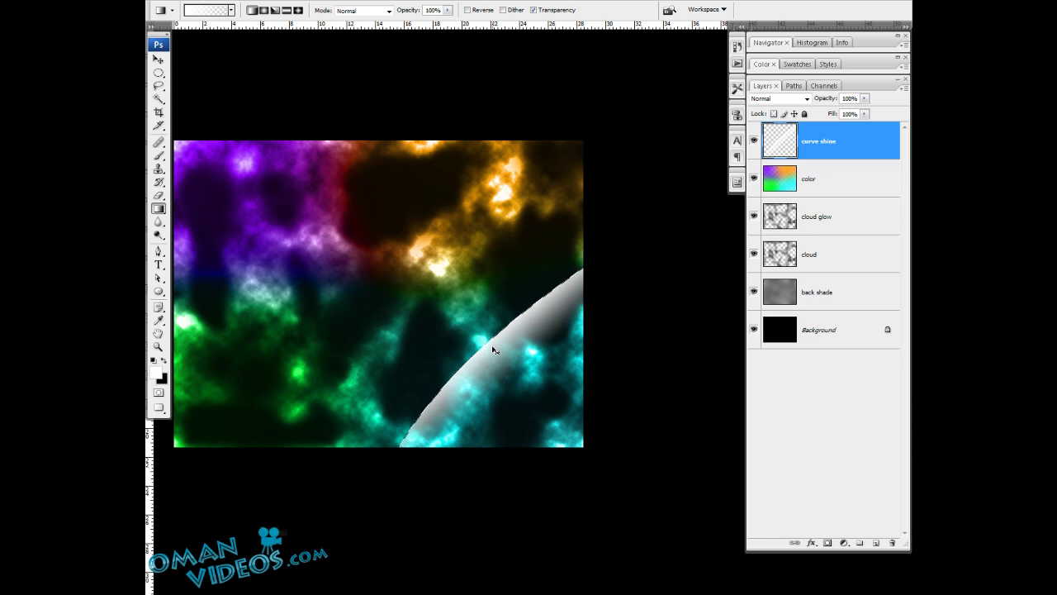
# Step: Set the curve shine layer's blend mode to Overlay
pyautogui.press('z')
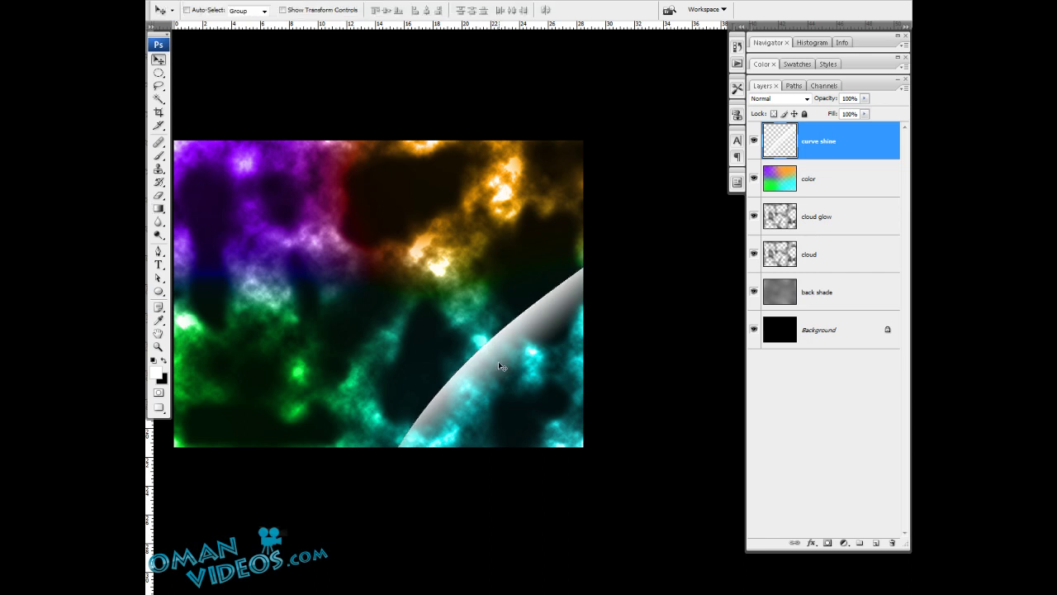
pyautogui.click(499, 359)
pyautogui.press('v')
pyautogui.moveTo(517, 337); pyautogui.dragTo(483, 326)
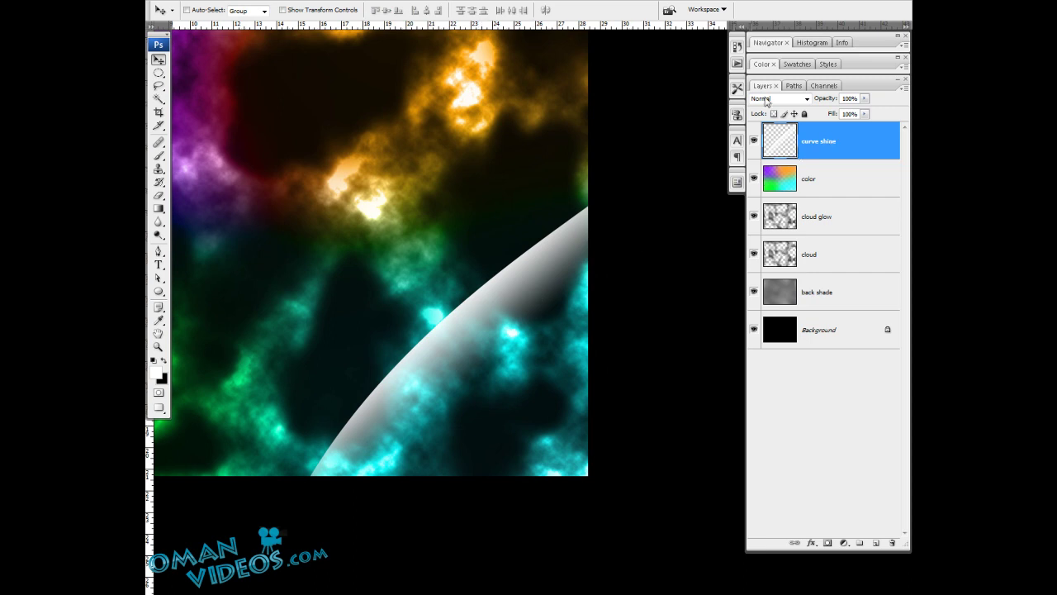
pyautogui.click(766, 100)
pyautogui.click(772, 257)
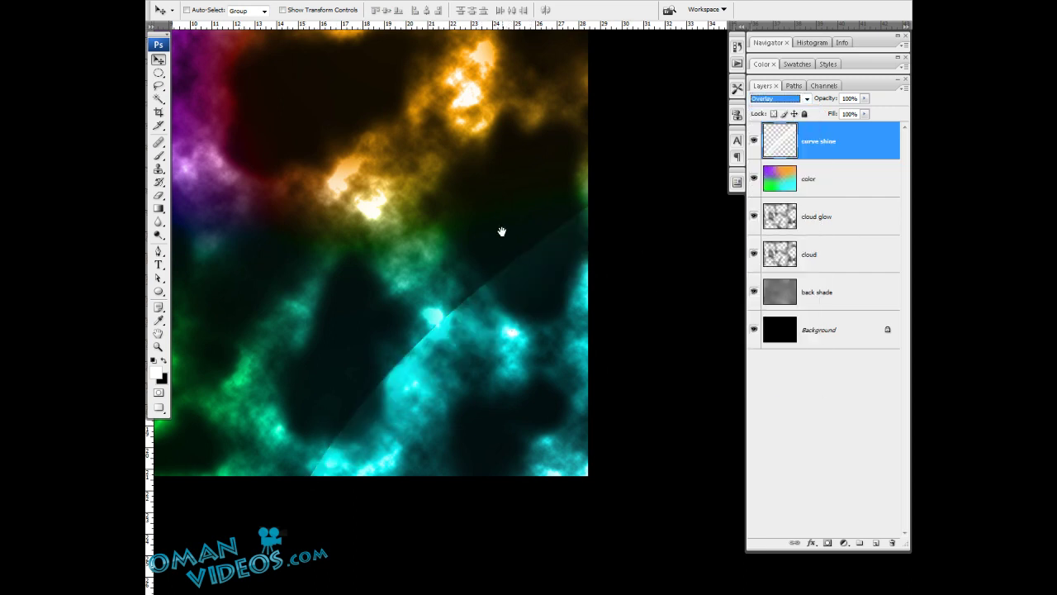
pyautogui.moveTo(503, 217); pyautogui.dragTo(521, 222)
pyautogui.moveTo(467, 266); pyautogui.dragTo(449, 254)
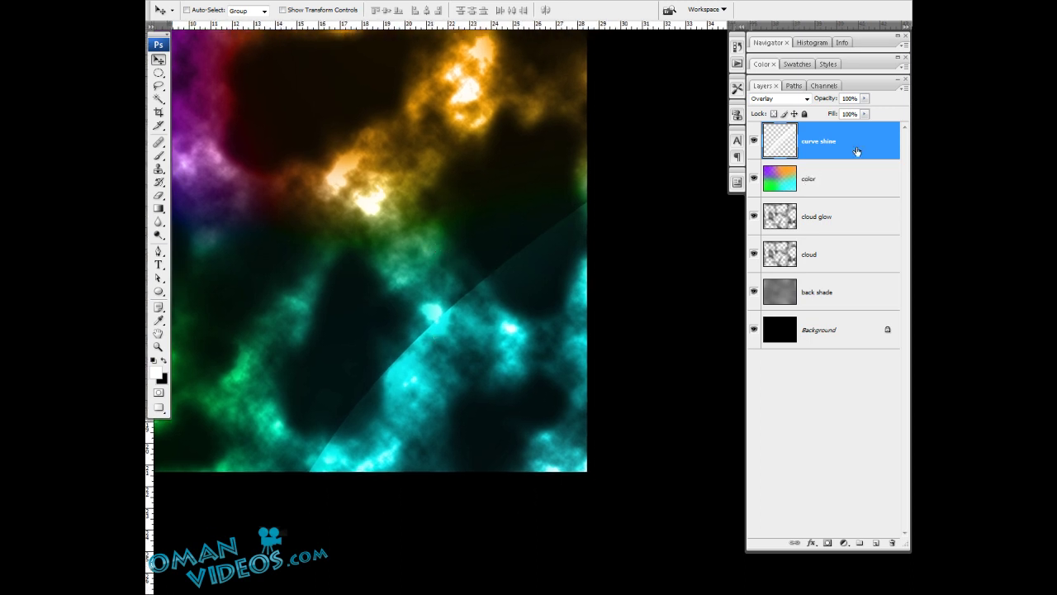
# Step: Duplicate the curve shine layer and nudge the copy slightly downward to form a second parallel curved edge
pyautogui.hotkey('ctrl', 'j')
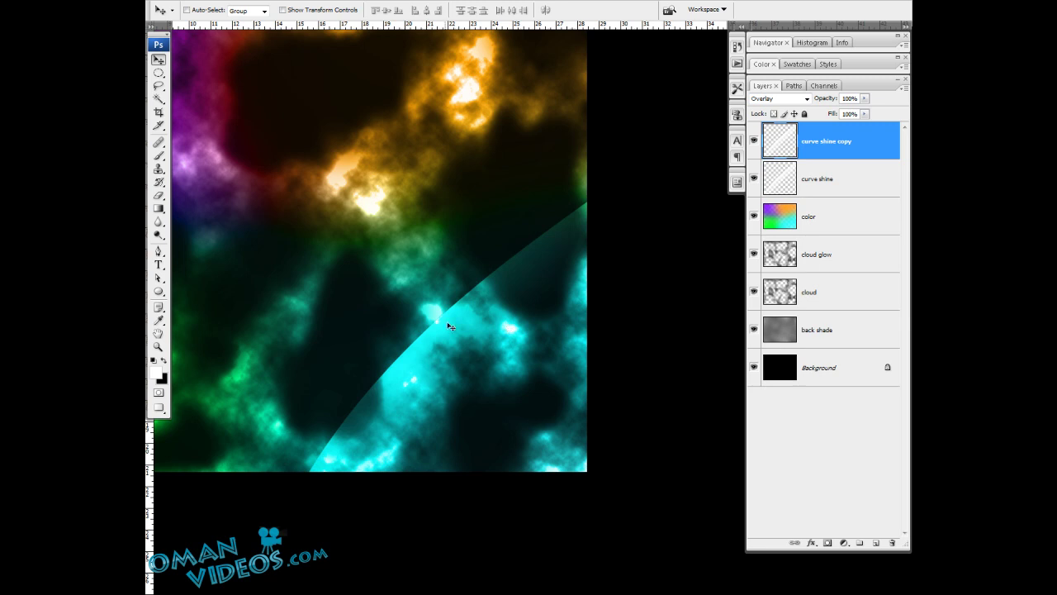
pyautogui.press('Down')
pyautogui.press('Down')
pyautogui.press('Down')
pyautogui.press('Down')
pyautogui.press('Down')
pyautogui.press('Down')
pyautogui.press('Down')
pyautogui.press('Down')
pyautogui.press('Down')
pyautogui.press('Down')
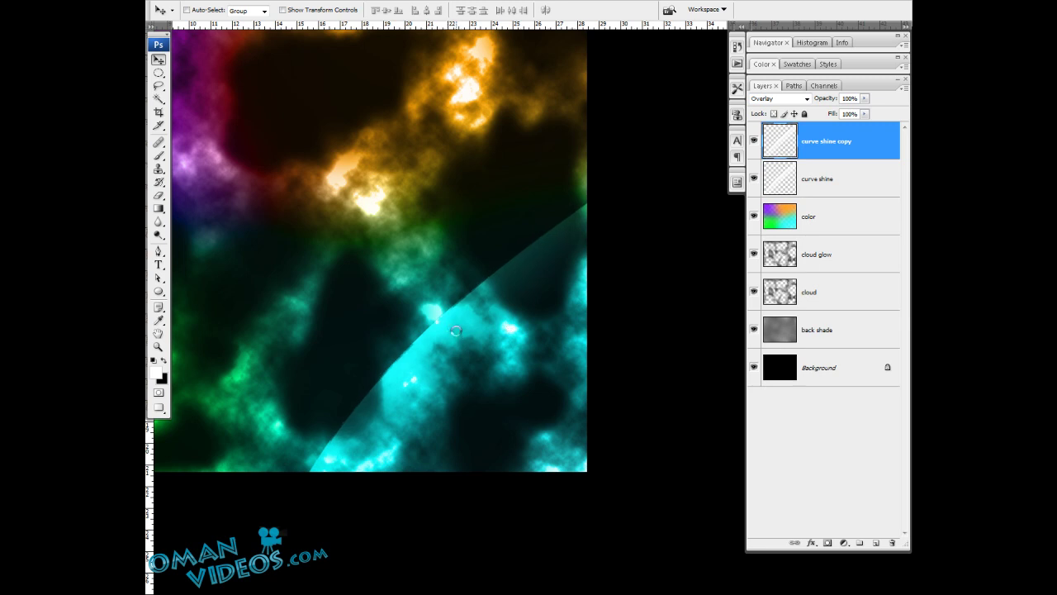
pyautogui.press('Down')
pyautogui.press('Down')
pyautogui.press('Down')
pyautogui.press('Down')
pyautogui.press('Down')
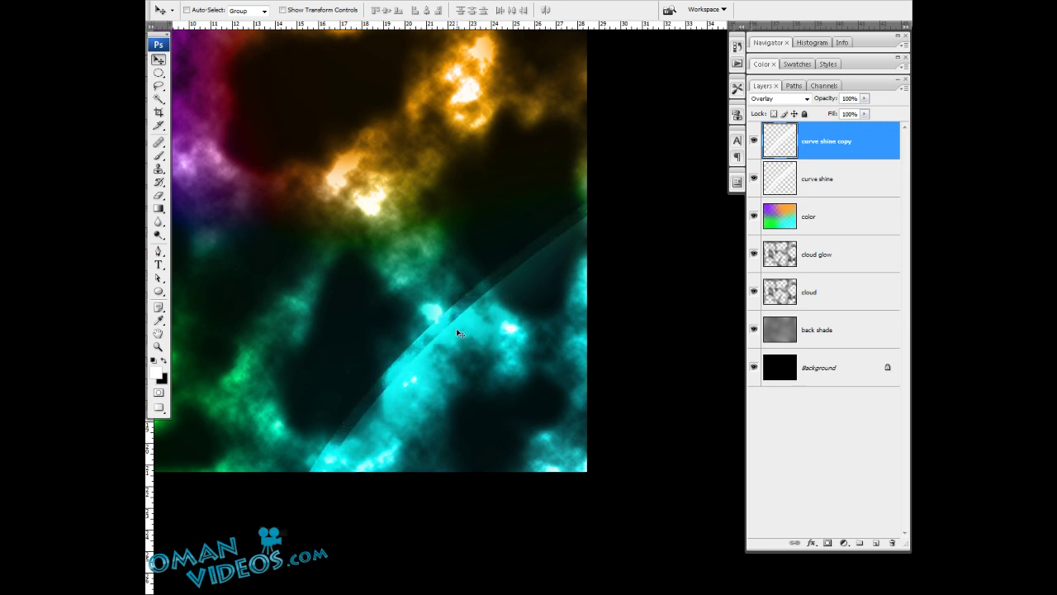
pyautogui.hotkey('shift', 'Down')
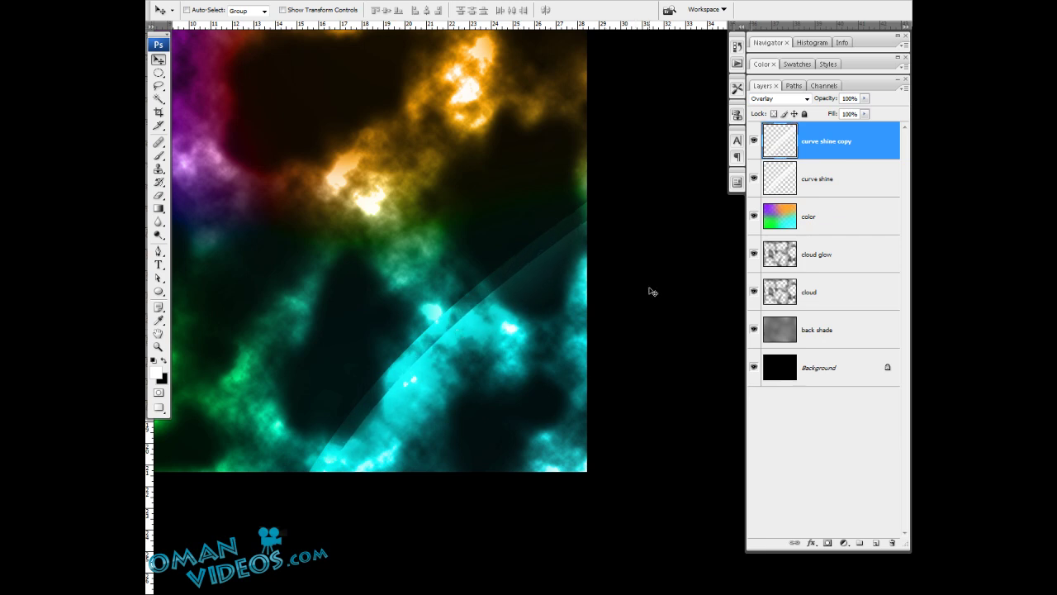
# Step: Set the opacity of the curve shine copy layer to 80%
pyautogui.click(830, 185)
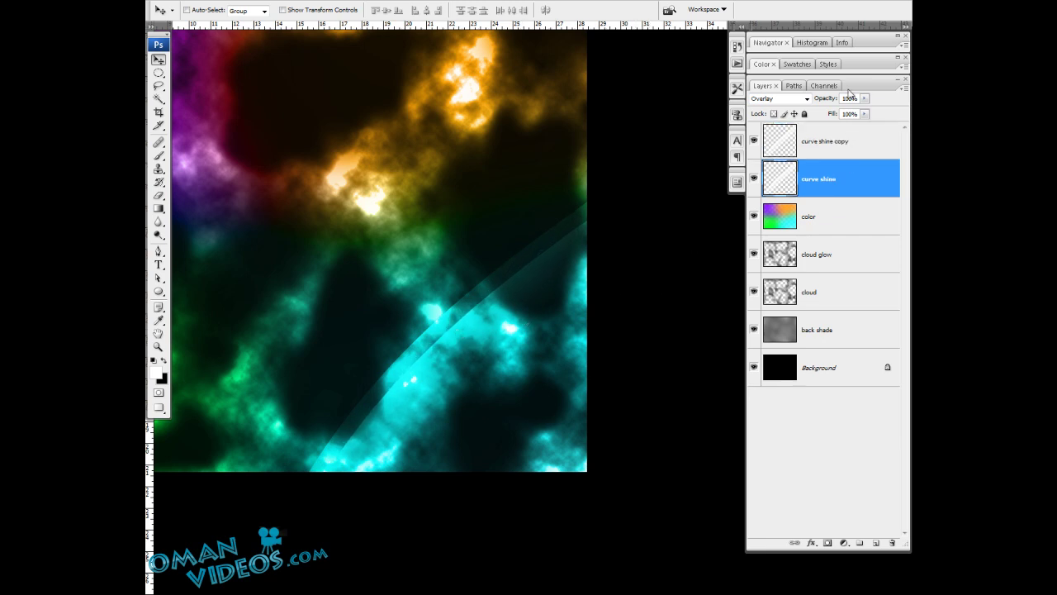
pyautogui.click(843, 150)
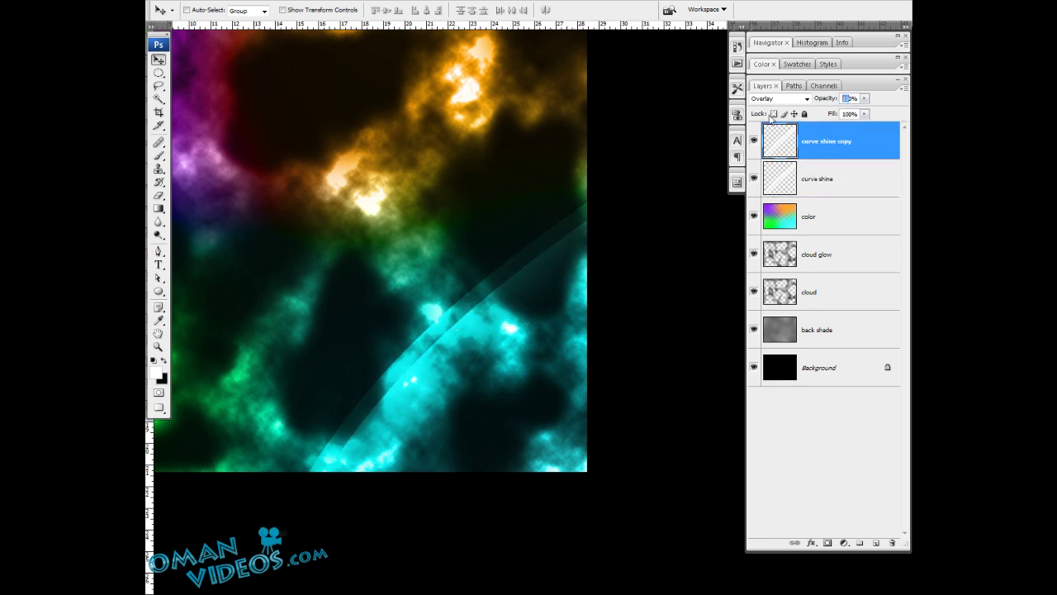
pyautogui.write('85')
pyautogui.press('Return')
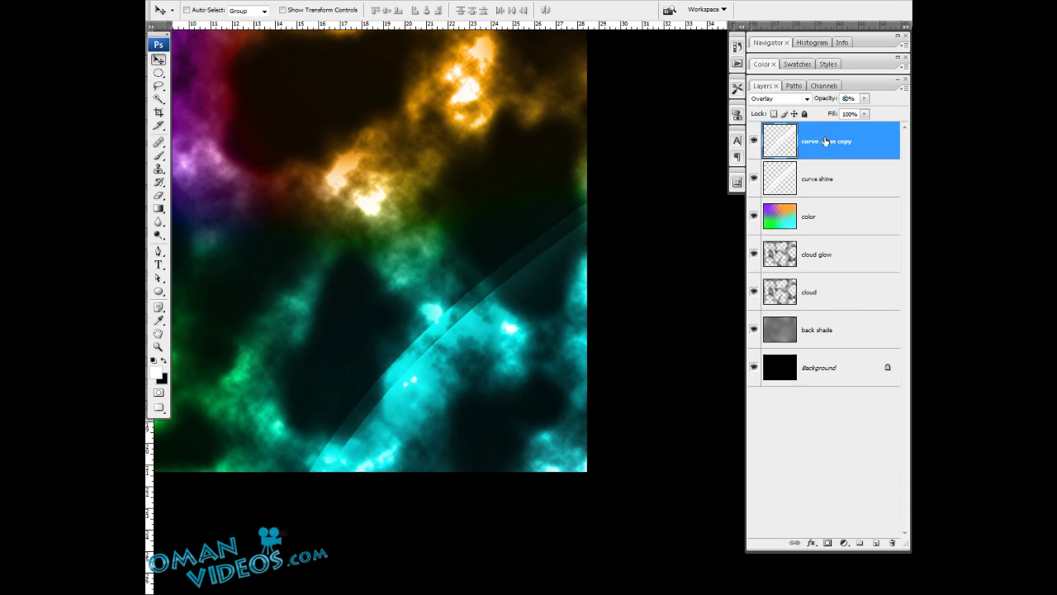
# Step: Add a new layer above the curve shine copy layer and activate the Pen tool
pyautogui.moveTo(488, 410); pyautogui.dragTo(514, 205)
pyautogui.press('z')
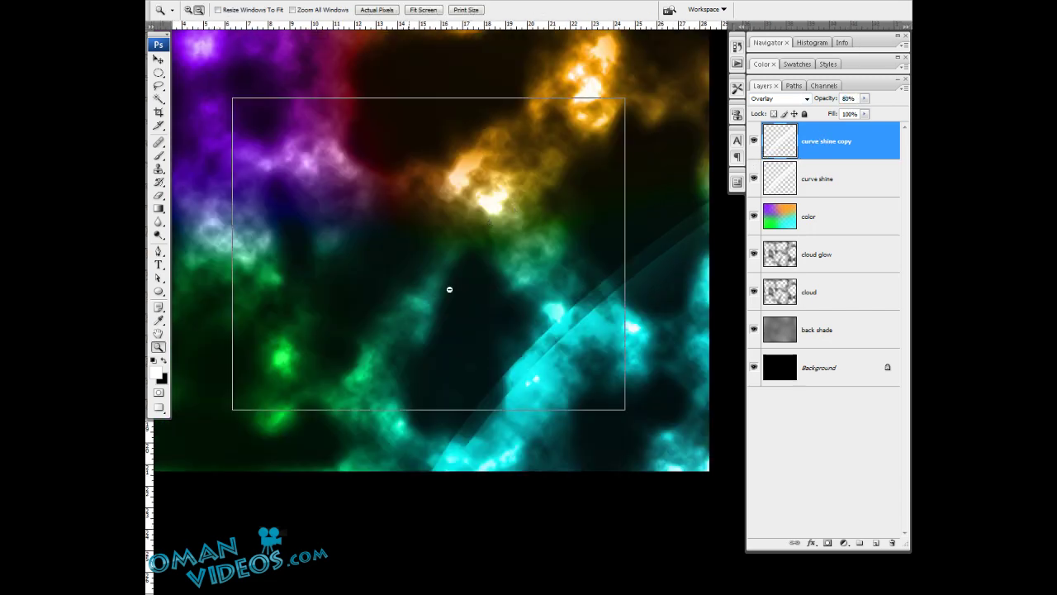
pyautogui.keyDown('alt'); pyautogui.click(449, 290); pyautogui.keyUp('alt')
pyautogui.press('v')
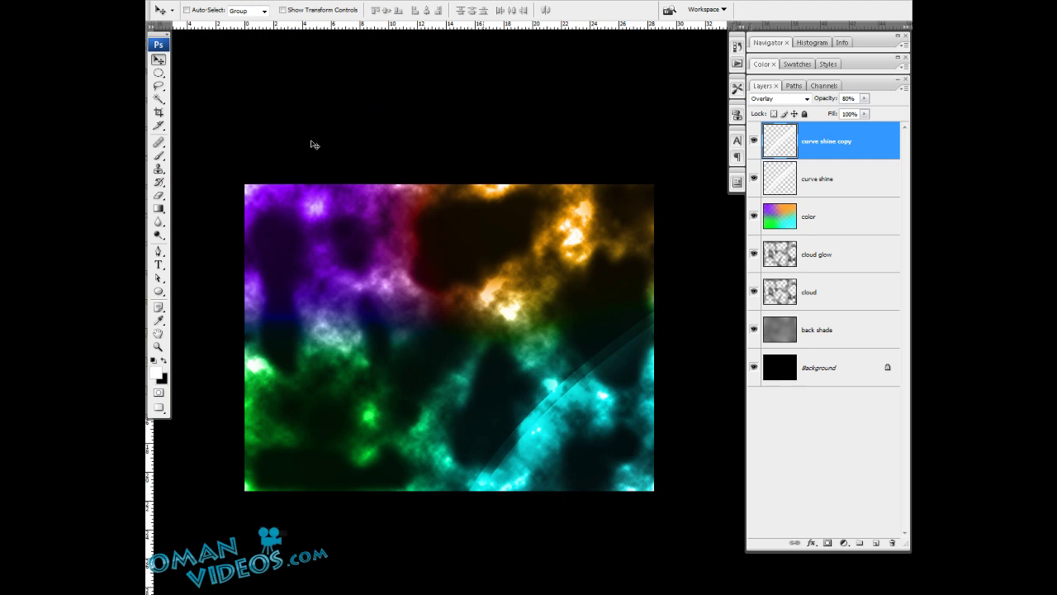
pyautogui.moveTo(526, 232); pyautogui.dragTo(482, 276)
pyautogui.press('z')
pyautogui.click(498, 317)
pyautogui.press('v')
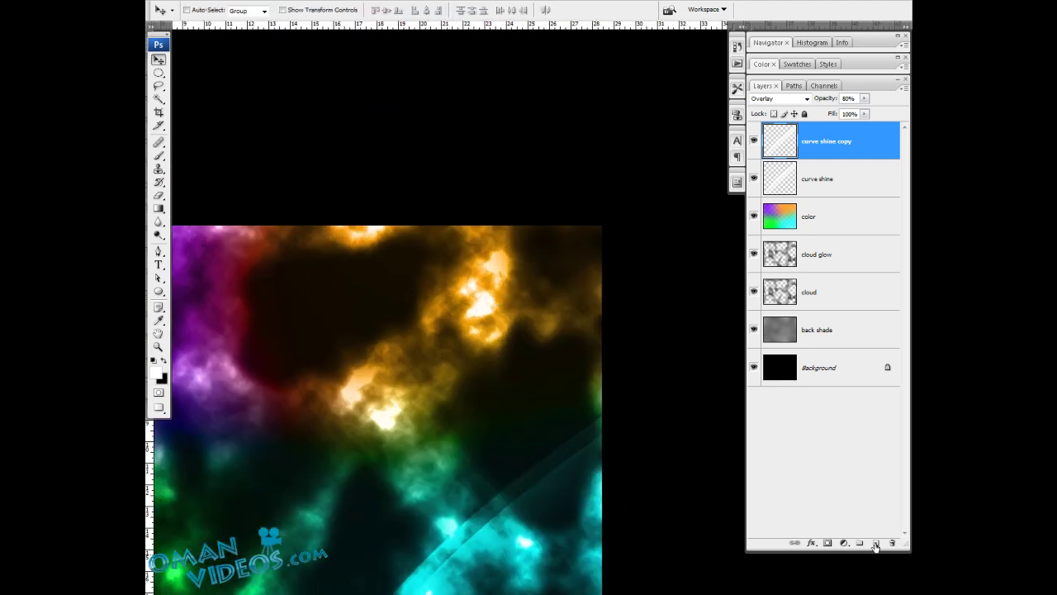
pyautogui.click(876, 543)
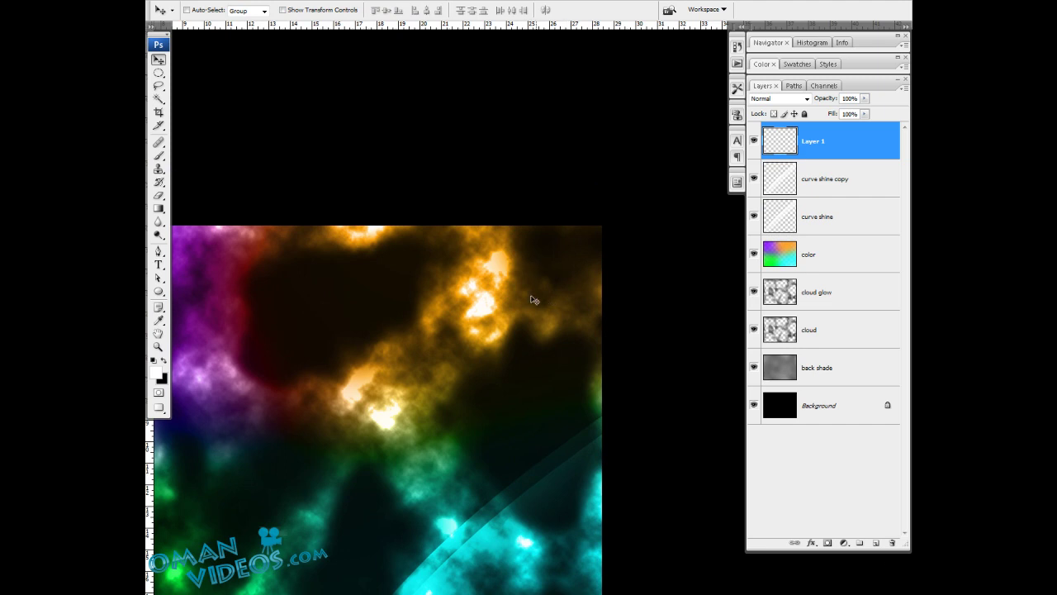
pyautogui.press('p')
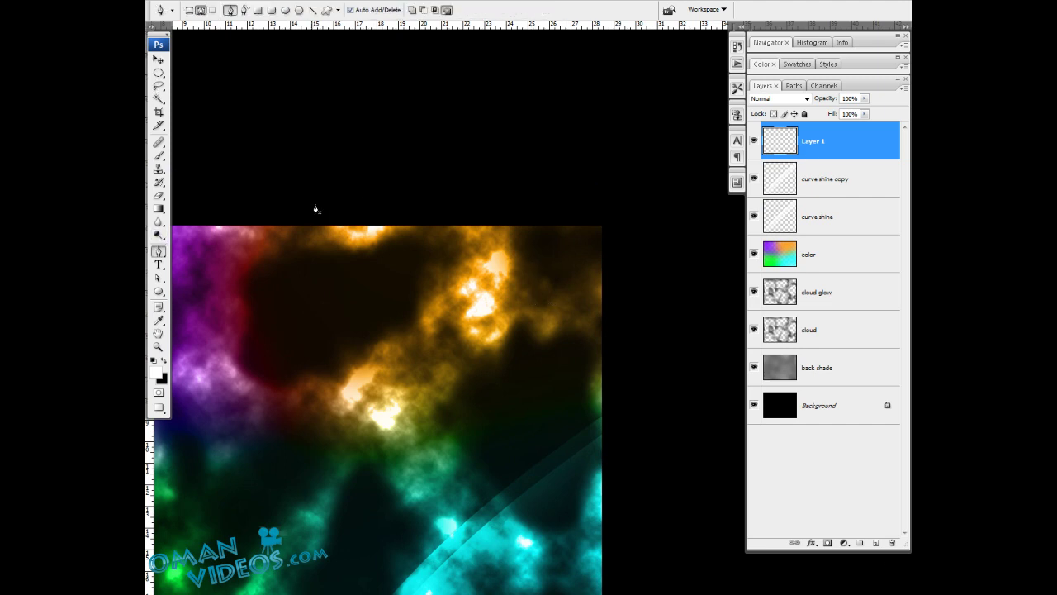
pyautogui.moveTo(309, 204); pyautogui.dragTo(373, 246)
pyautogui.moveTo(610, 278); pyautogui.dragTo(446, 232)
pyautogui.hotkey('ctrl', 'z')
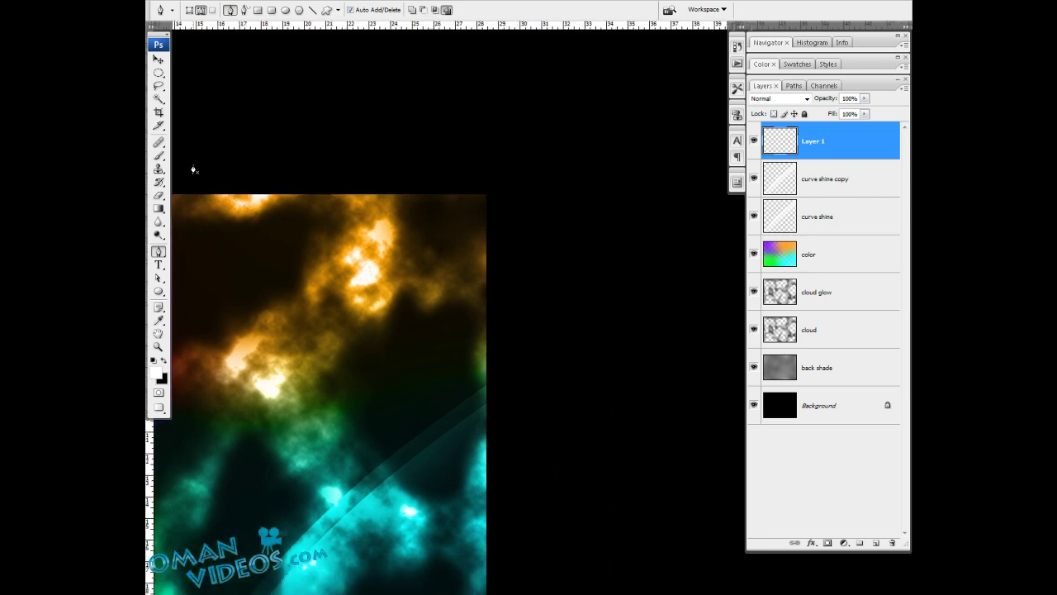
# Step: Draw a closed path with a downward-bulging curve over the orange clouds, with its other sides outside the canvas's top-right edge
pyautogui.moveTo(193, 164); pyautogui.dragTo(261, 227)
pyautogui.moveTo(541, 283); pyautogui.dragTo(640, 171)
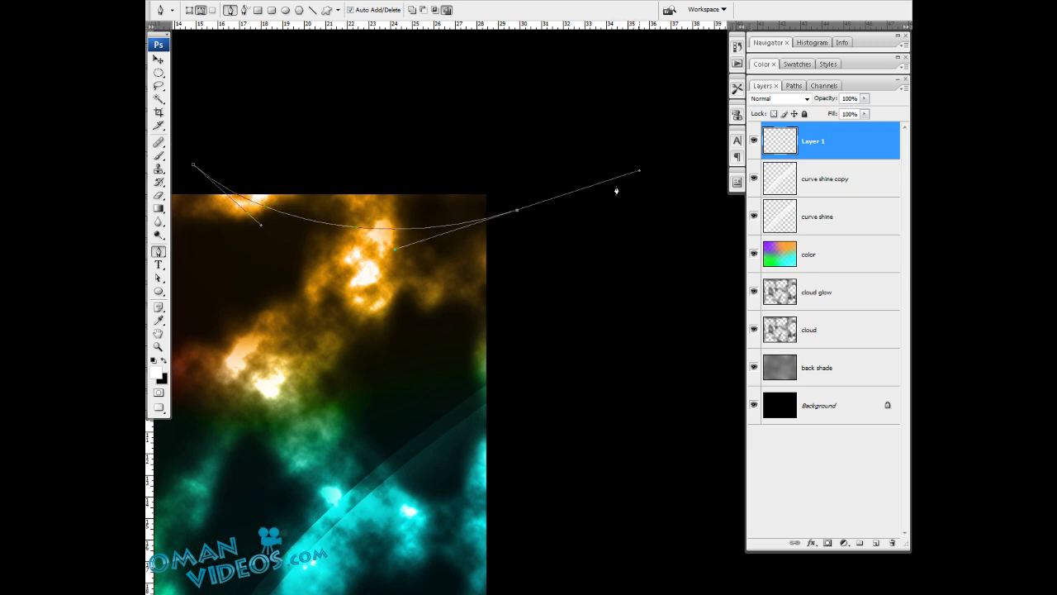
pyautogui.keyDown('alt'); pyautogui.click(518, 212); pyautogui.keyUp('alt')
pyautogui.click(518, 171)
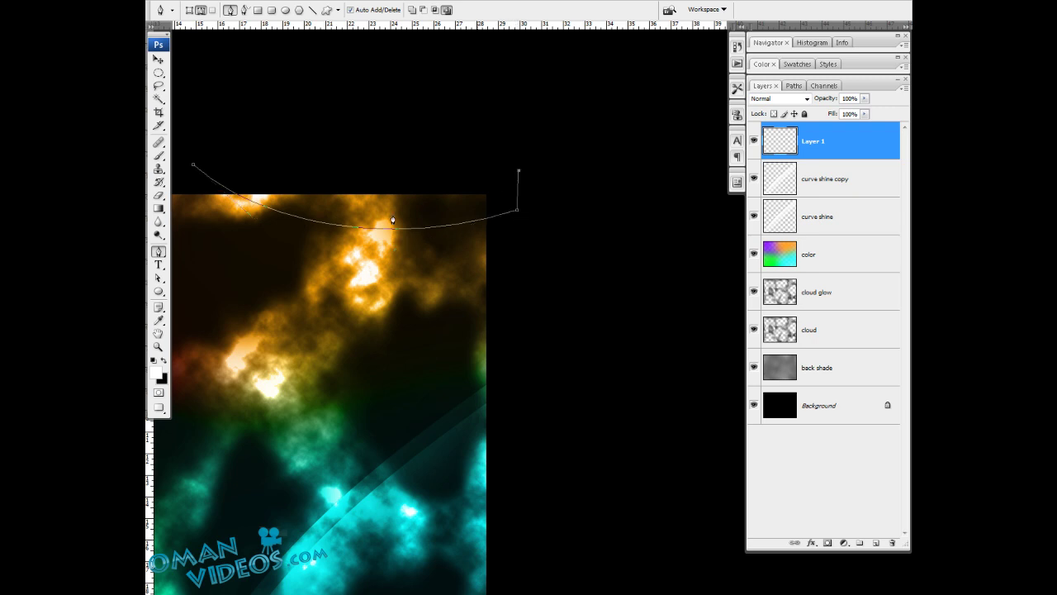
pyautogui.click(194, 167)
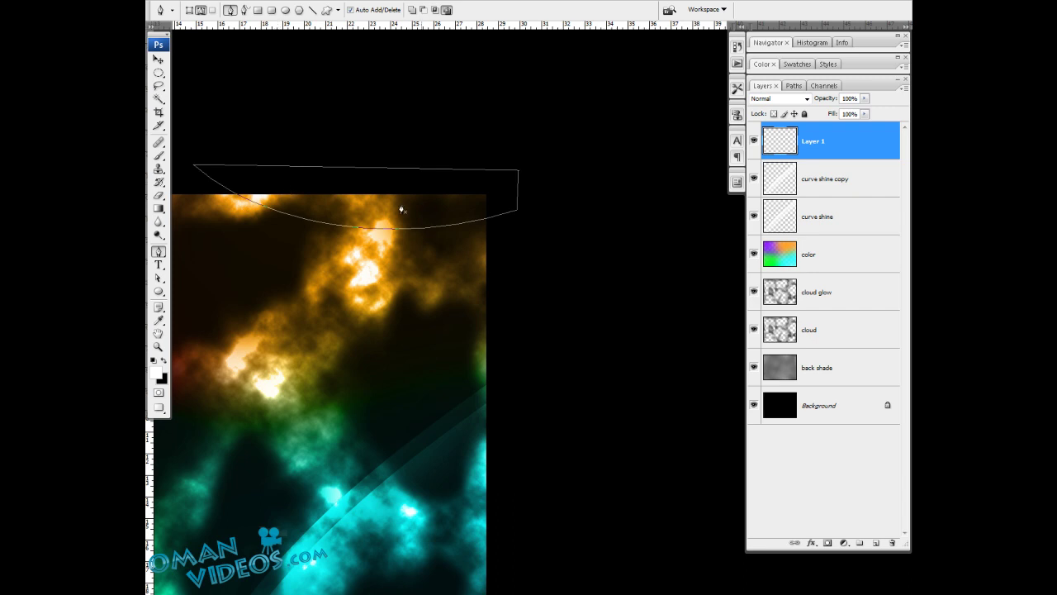
# Step: Convert the curved path to a new anti-aliased selection with a feather radius of 0 pixels
pyautogui.rightClick(391, 194)
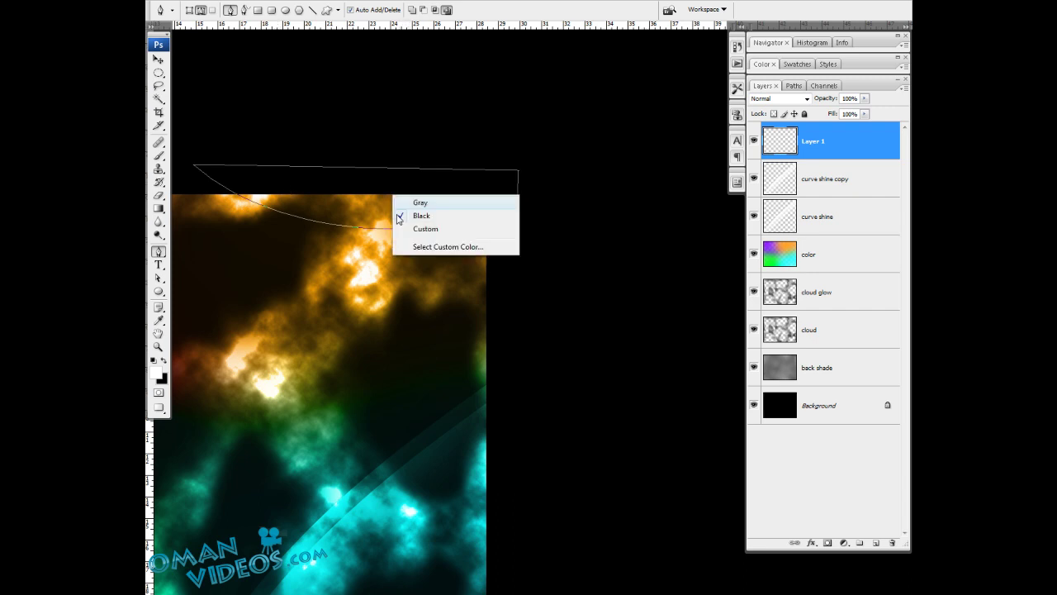
pyautogui.rightClick(358, 179)
pyautogui.rightClick(328, 213)
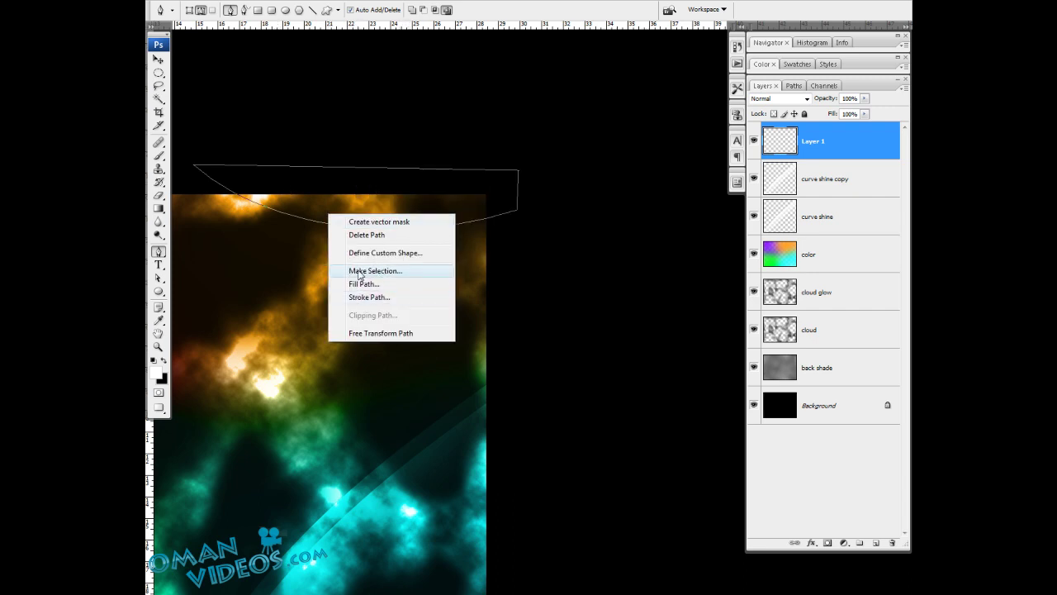
pyautogui.click(404, 273)
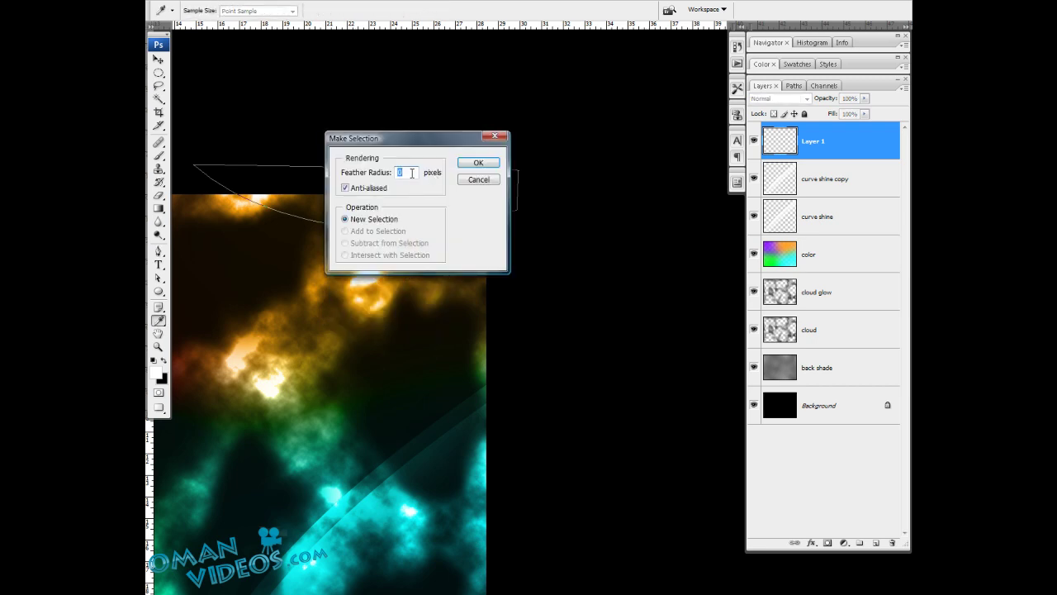
pyautogui.click(475, 165)
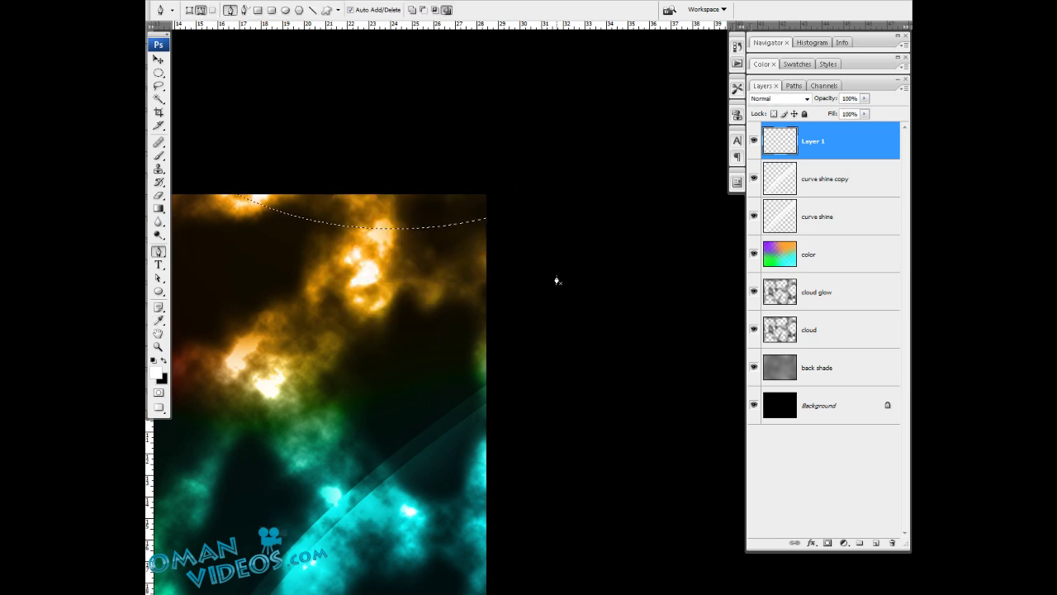
pyautogui.rightClick(396, 241)
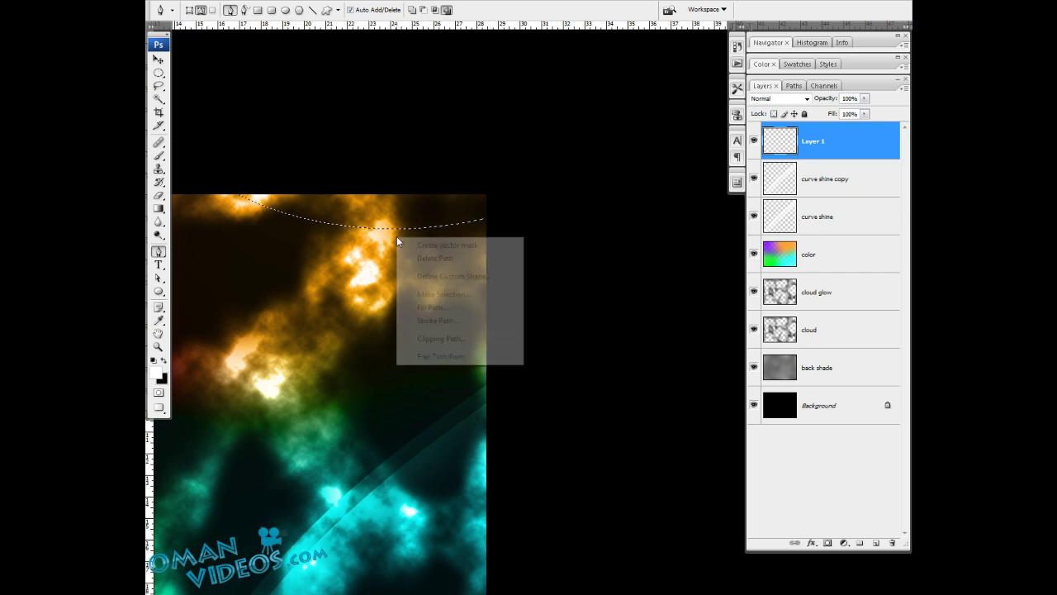
pyautogui.click(389, 190)
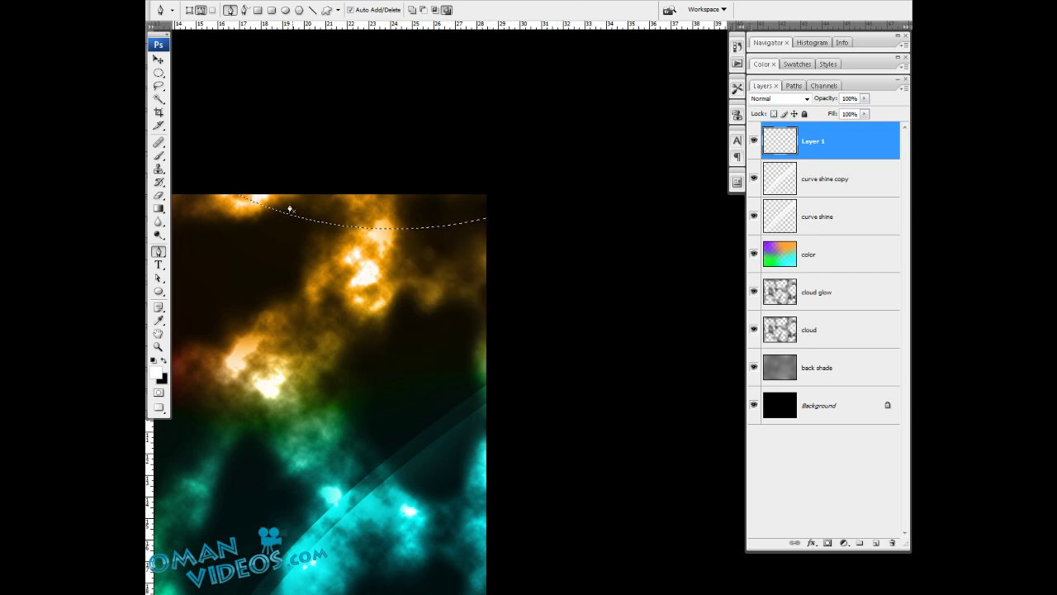
# Step: Apply a white-to-transparent gradient fading upward from the selection's curved edge on Layer 1, and deselect
pyautogui.click(159, 208)
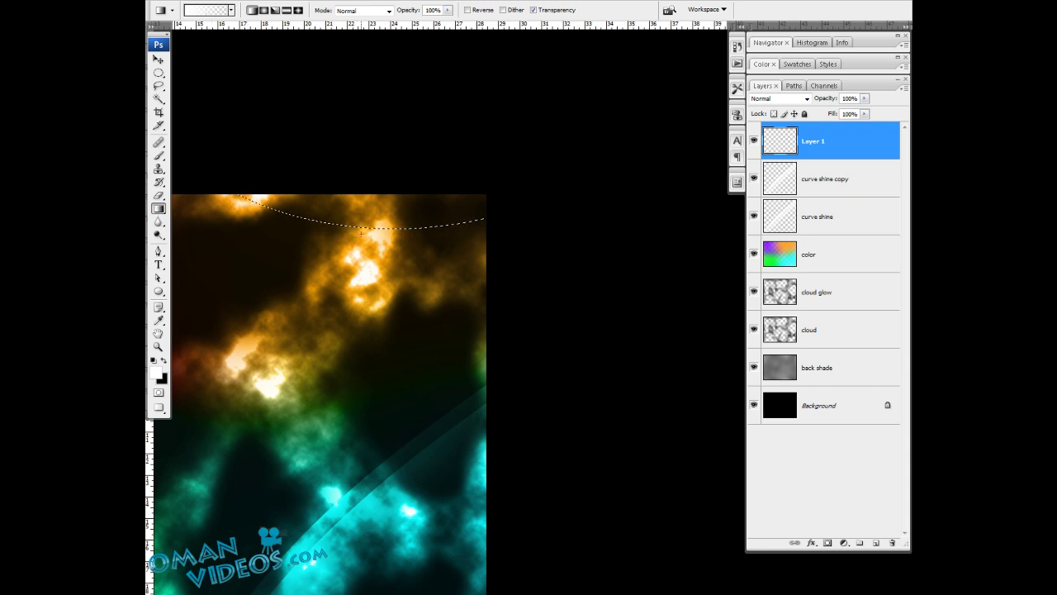
pyautogui.moveTo(364, 236); pyautogui.dragTo(382, 248)
pyautogui.hotkey('ctrl', 'z')
pyautogui.hotkey('ctrl', 'z')
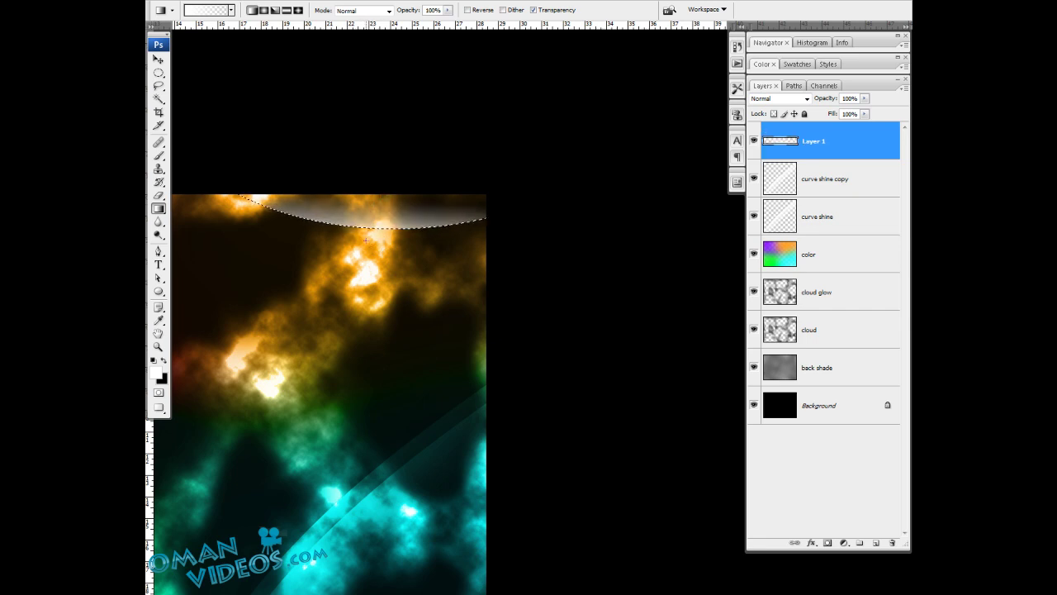
pyautogui.hotkey('ctrl', 'd')
# Step: Set the blend mode of Layer 1 to Overlay
pyautogui.press('v')
pyautogui.moveTo(437, 192); pyautogui.dragTo(499, 235)
pyautogui.click(774, 100)
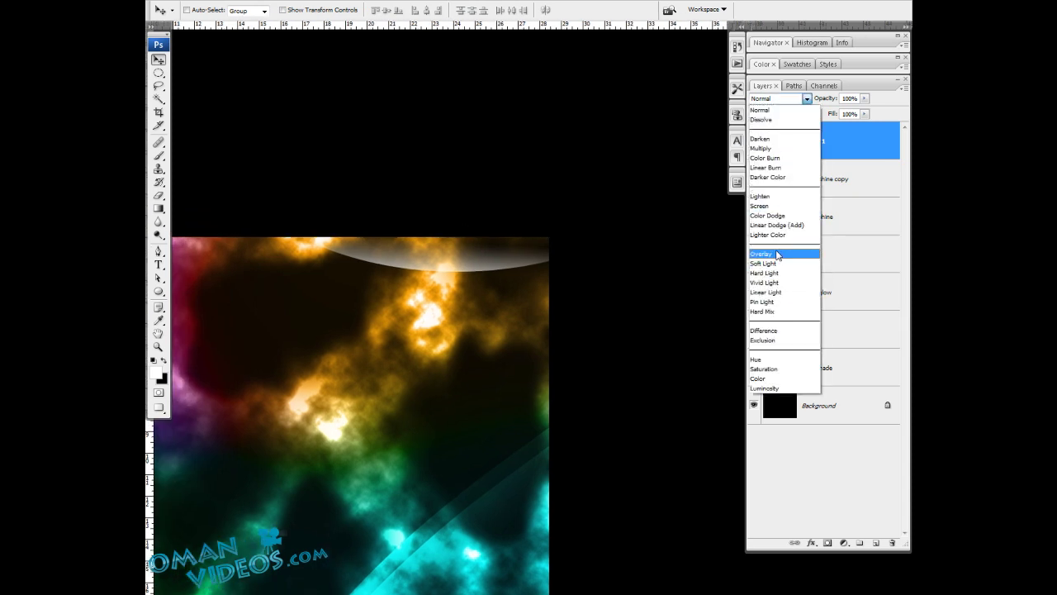
pyautogui.click(778, 254)
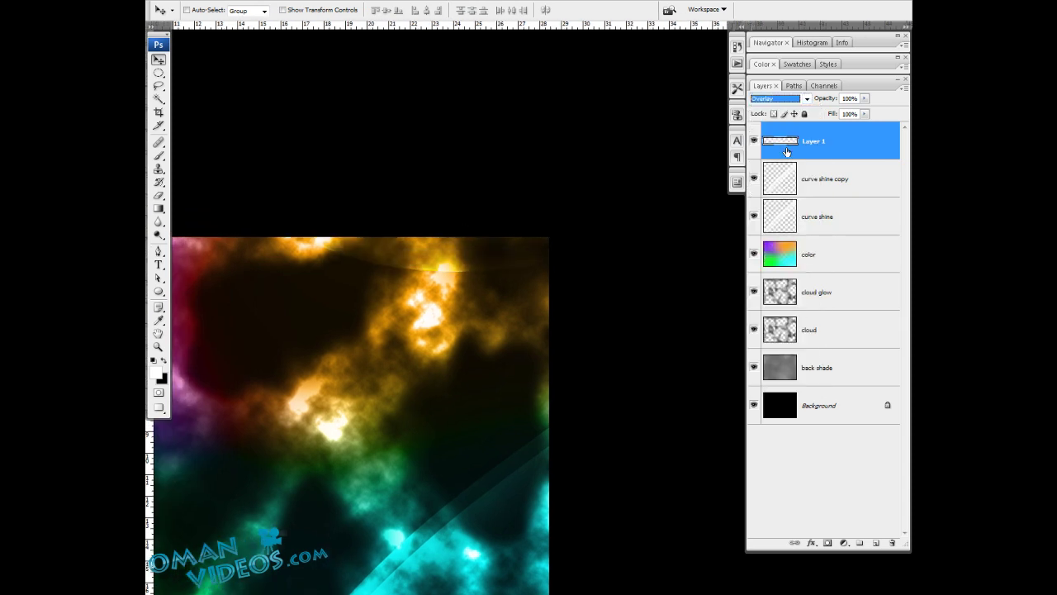
# Step: Duplicate Layer 1 and move the copy slightly up to form a second parallel curved edge
pyautogui.rightClick(817, 147)
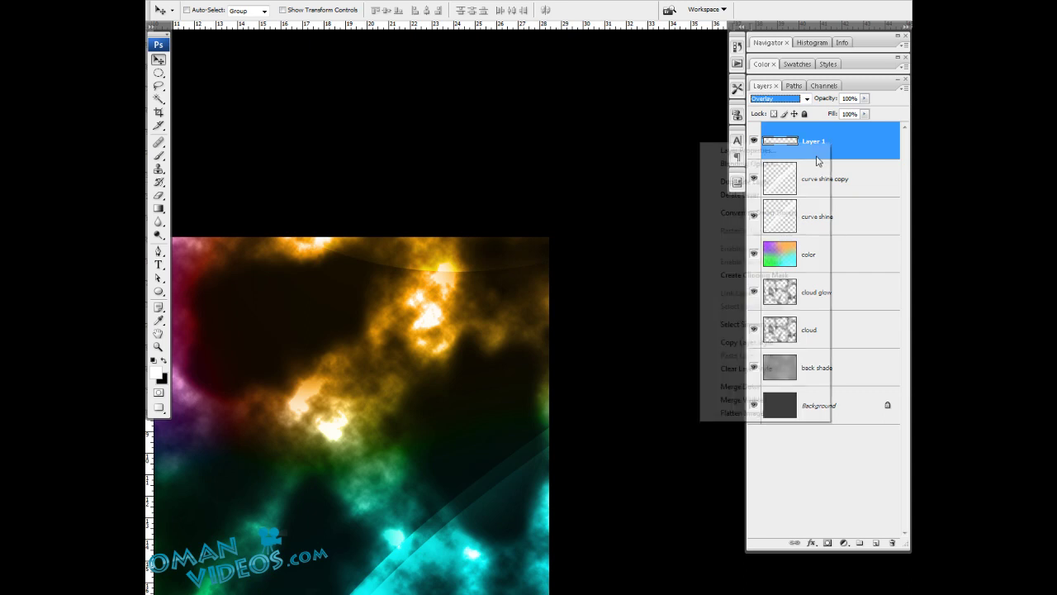
pyautogui.click(775, 181)
pyautogui.click(633, 185)
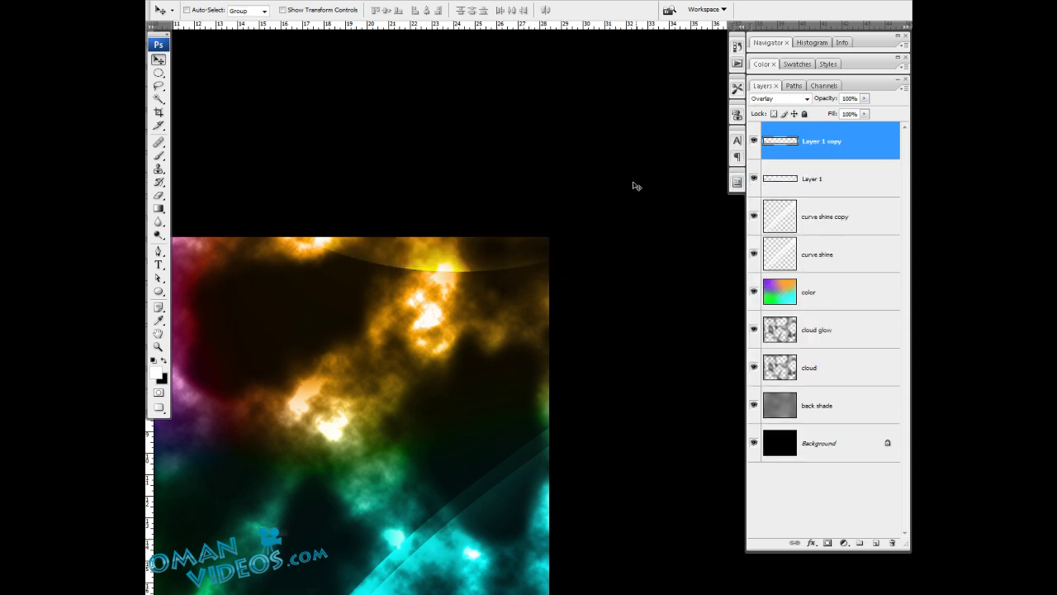
pyautogui.moveTo(516, 260); pyautogui.dragTo(540, 256)
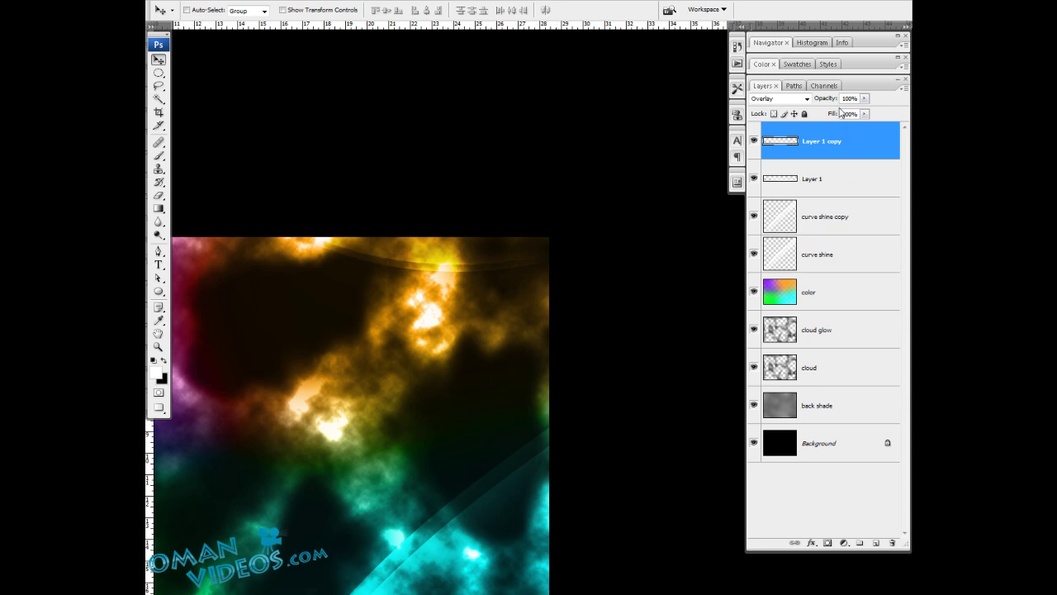
pyautogui.press('Delete')
pyautogui.press('Return')
# Step: Add a new layer above the Layer 1 copy for a shine over the purple clouds
pyautogui.press('space')
pyautogui.moveTo(349, 313); pyautogui.dragTo(590, 237)
pyautogui.moveTo(401, 220); pyautogui.dragTo(554, 274)
pyautogui.click(877, 542)
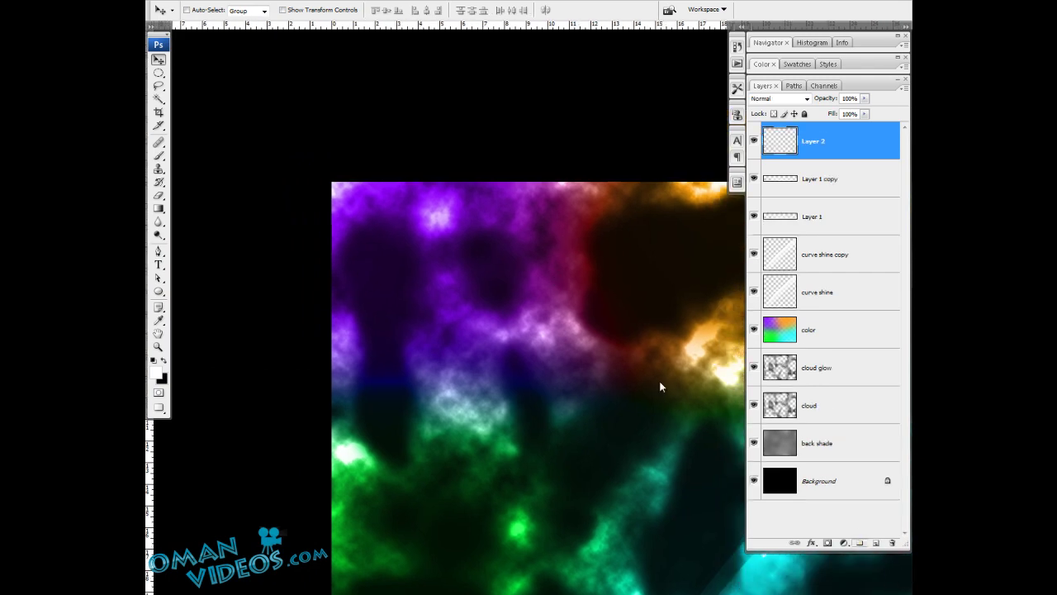
pyautogui.scroll(1, 546, 246)
# Step: Draw a closed path with the Pen tool, its downward-bulging curve crossing the canvas's top edge over the purple clouds
pyautogui.press('p')
pyautogui.press('space')
pyautogui.moveTo(458, 268); pyautogui.dragTo(436, 264)
pyautogui.moveTo(538, 223); pyautogui.dragTo(463, 264)
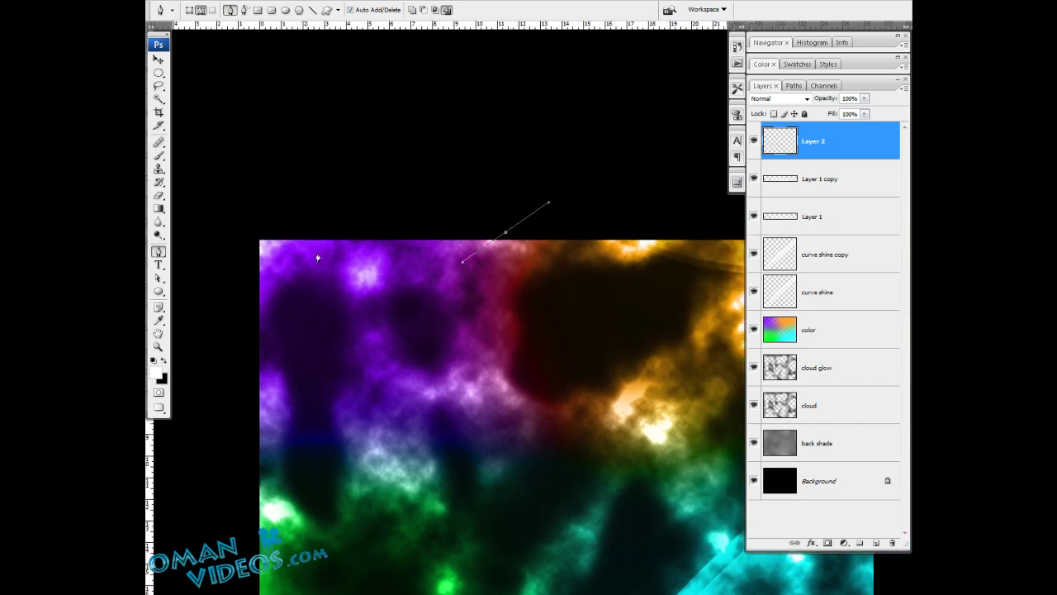
pyautogui.moveTo(290, 223); pyautogui.dragTo(246, 162)
pyautogui.keyDown('alt'); pyautogui.click(329, 224); pyautogui.keyUp('alt')
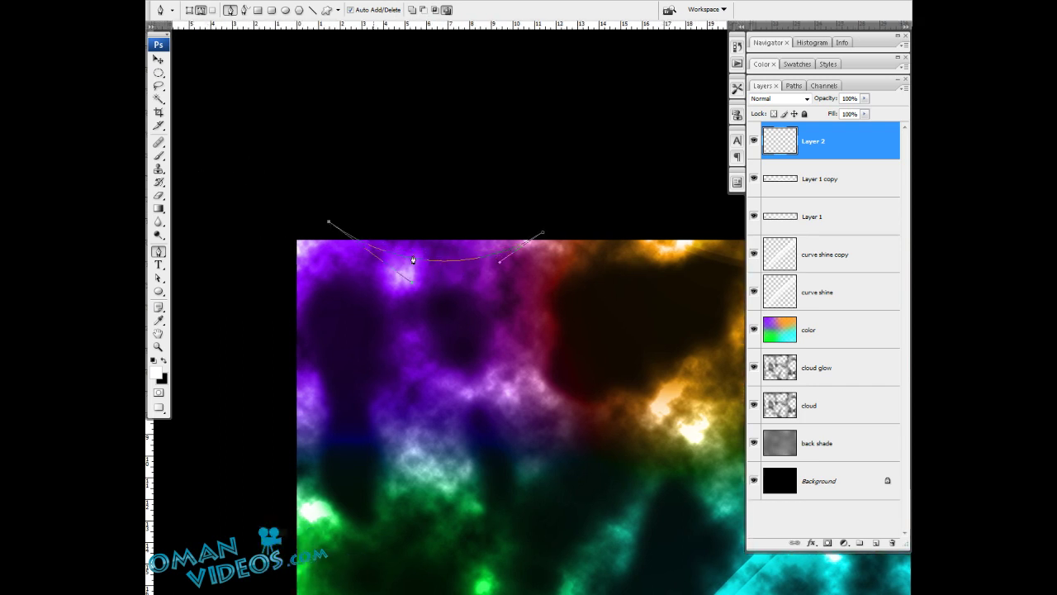
# Step: Turn the path over the purple clouds into a new anti-aliased selection with 0 pixels of feather
pyautogui.rightClick(512, 291)
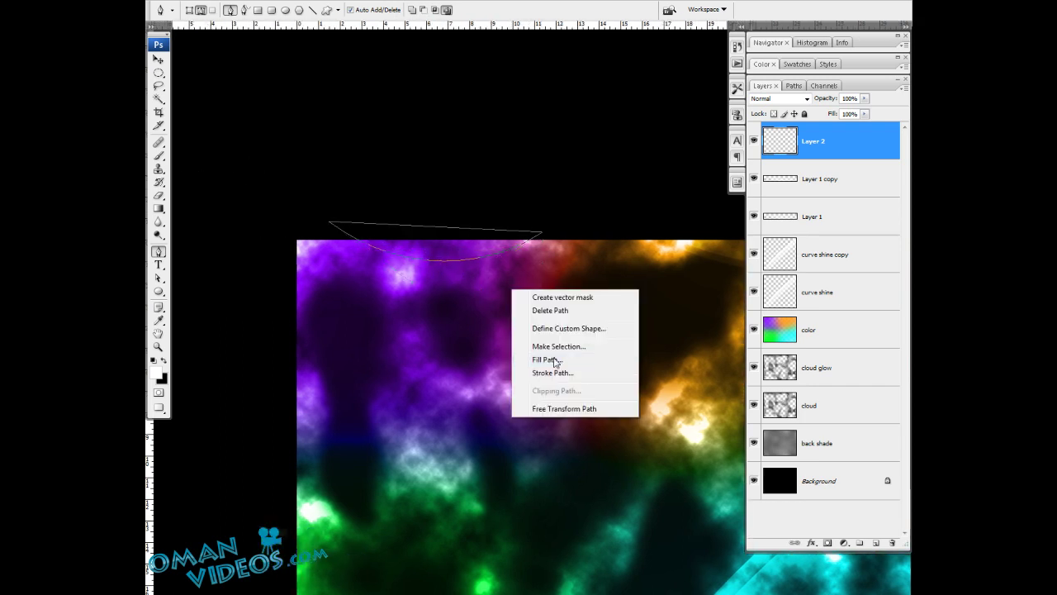
pyautogui.click(528, 347)
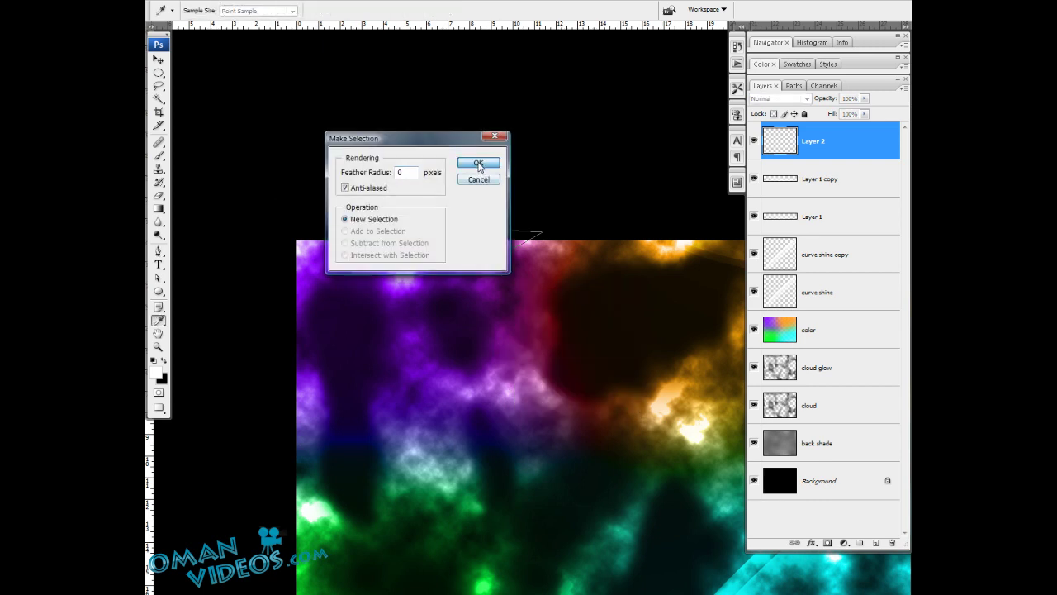
pyautogui.click(478, 162)
# Step: Try several gradient lengths, apply a white-to-transparent gradient fading upward from the curved edge over the purple clouds, and deselect
pyautogui.press('g')
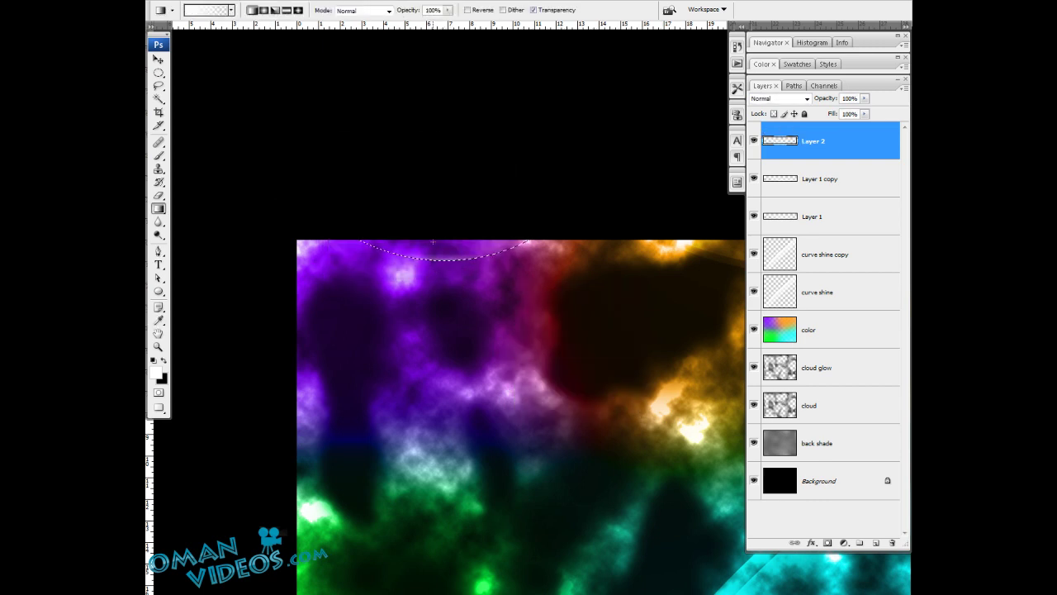
pyautogui.moveTo(432, 256); pyautogui.dragTo(437, 225)
pyautogui.hotkey('ctrl', 'z')
pyautogui.hotkey('ctrl', 'z')
pyautogui.hotkey('ctrl', 'z')
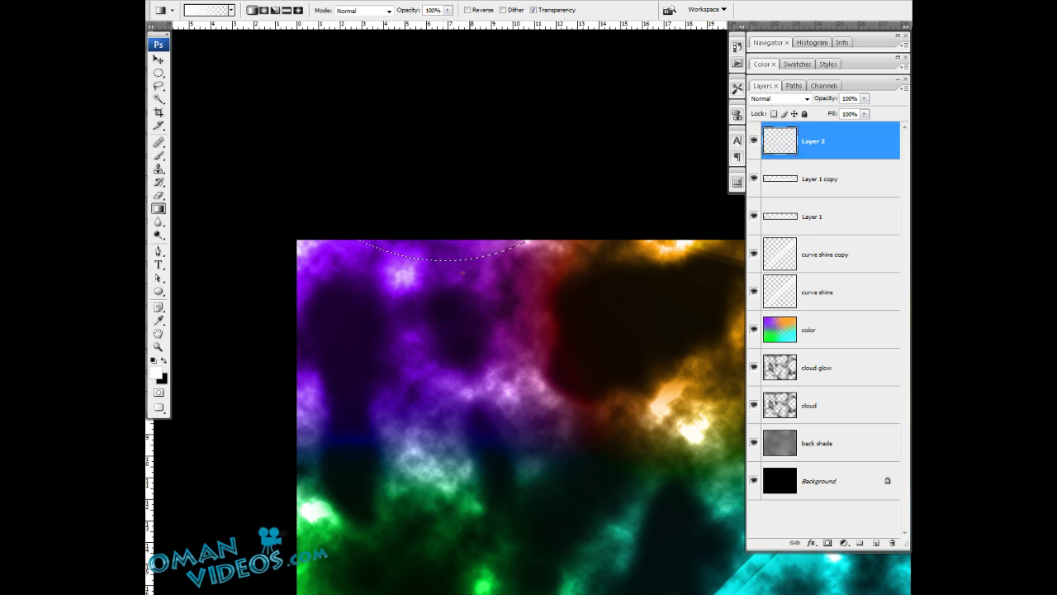
pyautogui.hotkey('ctrl', 'z')
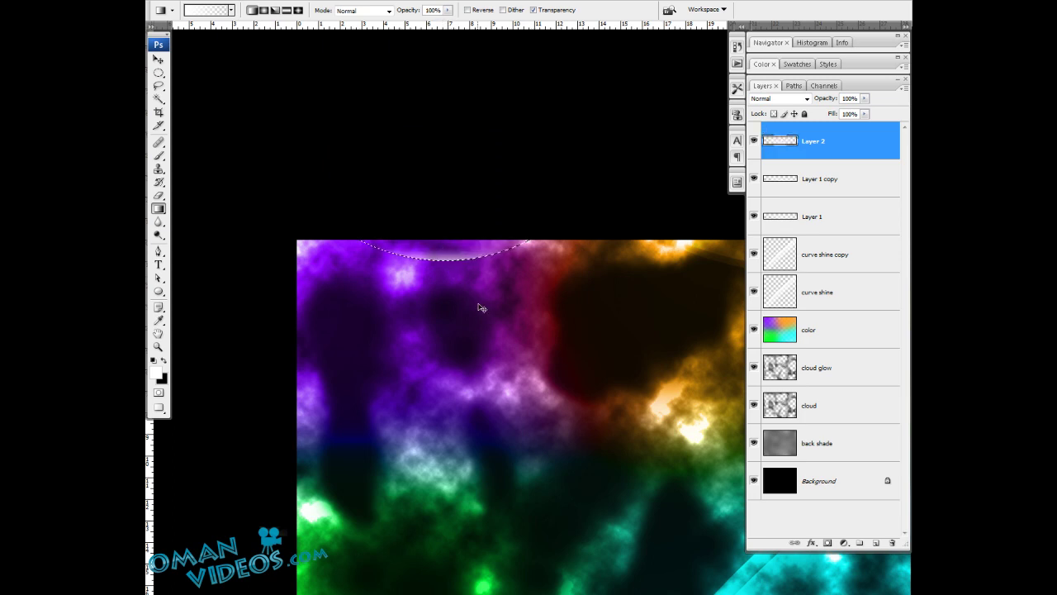
pyautogui.hotkey('ctrl', 'd')
# Step: Change the blend mode of Layer 2 to Overlay
pyautogui.press('v')
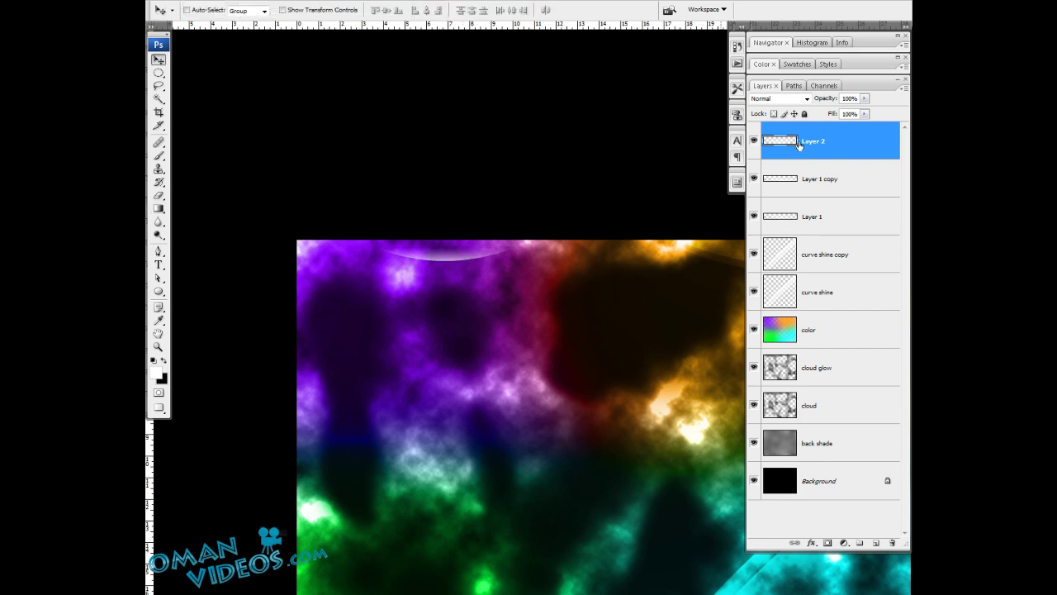
pyautogui.click(782, 99)
pyautogui.click(772, 260)
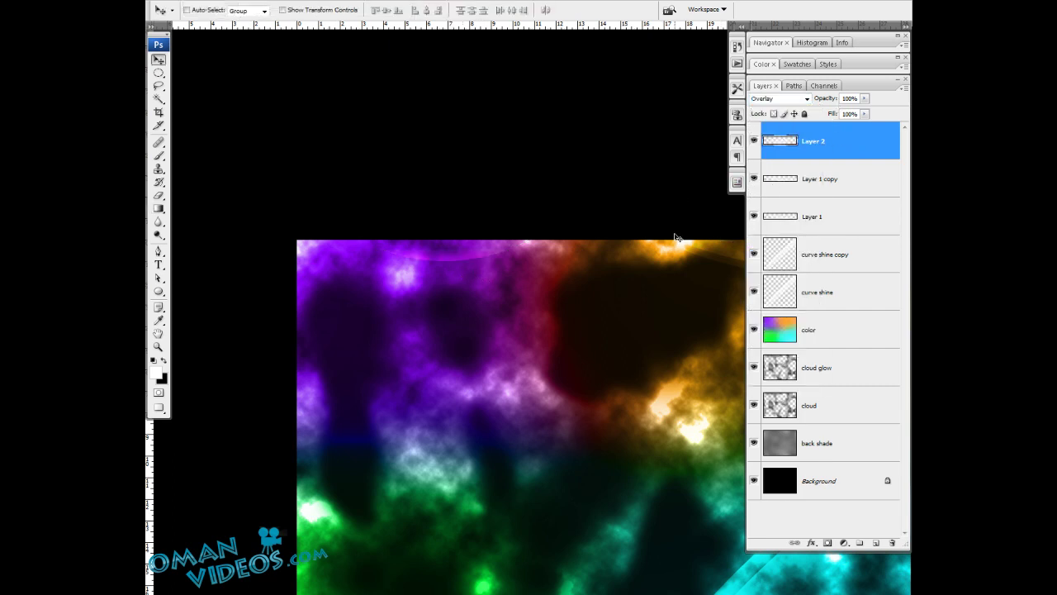
# Step: Duplicate Layer 2, nudge the copy slightly upward, and set its opacity to 80%
pyautogui.hotkey('ctrl', 'j')
pyautogui.press('Up')
pyautogui.press('Up')
pyautogui.press('Up')
pyautogui.press('Up')
pyautogui.press('Up')
pyautogui.press('Up')
pyautogui.press('Up')
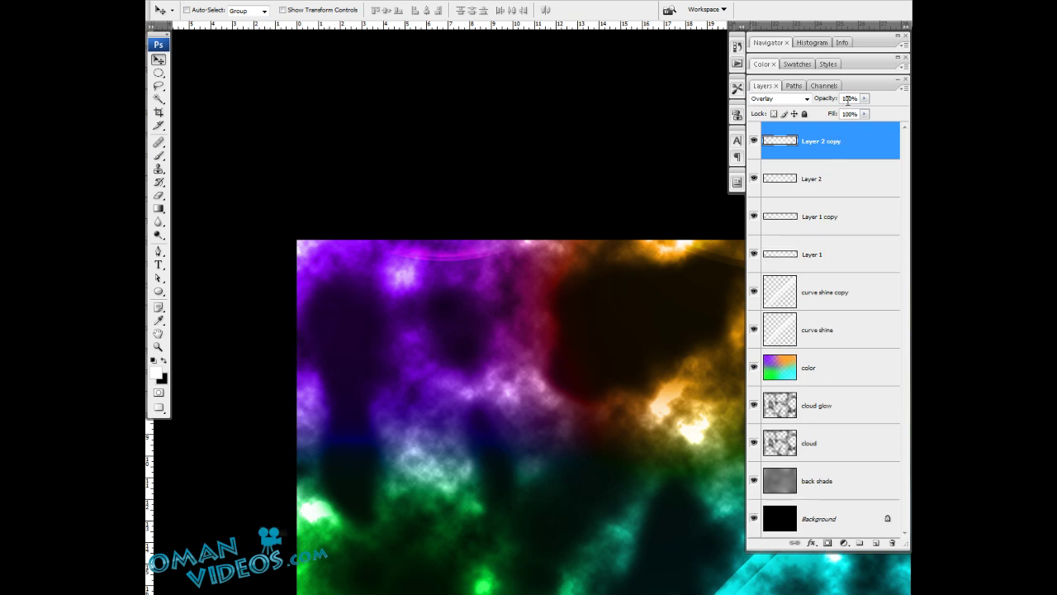
pyautogui.press('8')
# Step: Add a new layer and draw a closed Pen path whose outward curve cuts across the canvas's lower-left corner over the green clouds
pyautogui.moveTo(647, 270); pyautogui.dragTo(575, 119)
pyautogui.keyDown('alt'); pyautogui.click(488, 179); pyautogui.keyUp('alt')
pyautogui.moveTo(568, 276); pyautogui.dragTo(570, 318)
pyautogui.keyDown('ctrl'); pyautogui.click(414, 367); pyautogui.keyUp('ctrl')
pyautogui.moveTo(481, 318); pyautogui.dragTo(556, 274)
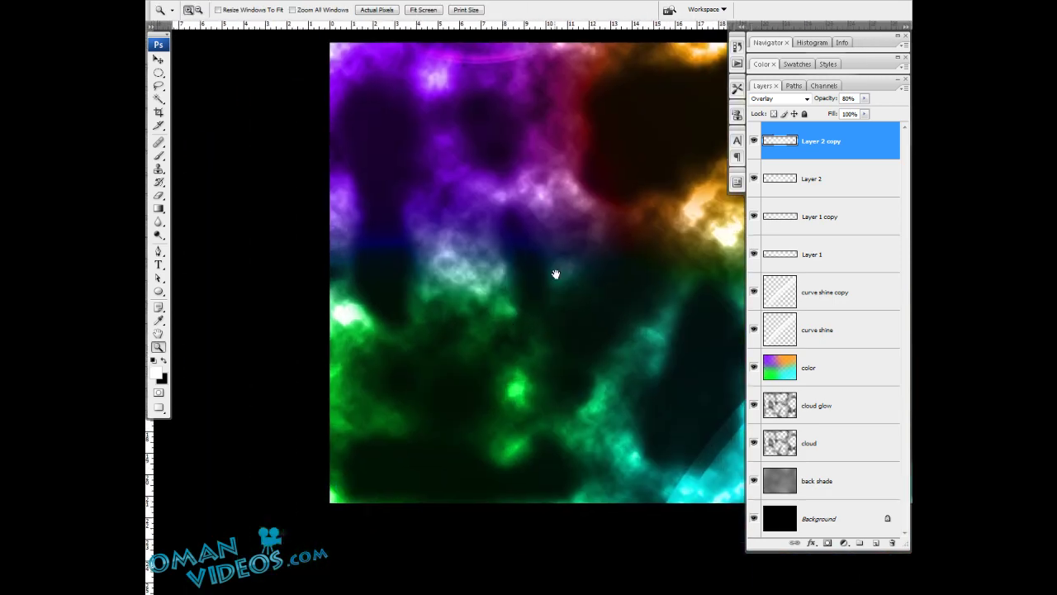
pyautogui.click(874, 549)
pyautogui.moveTo(531, 373); pyautogui.dragTo(479, 344)
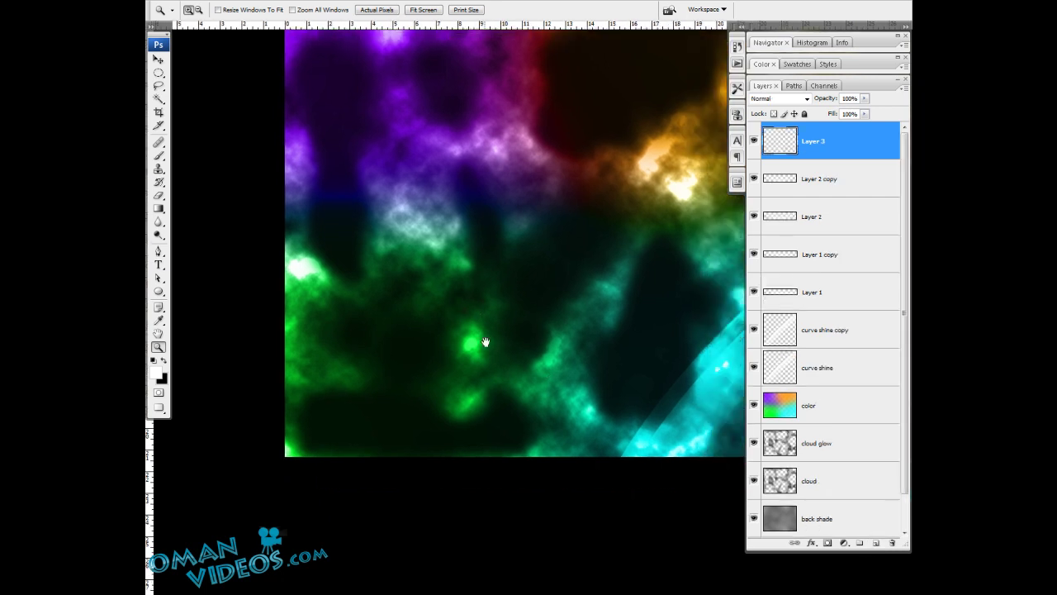
pyautogui.press('p')
pyautogui.moveTo(354, 295); pyautogui.dragTo(370, 316)
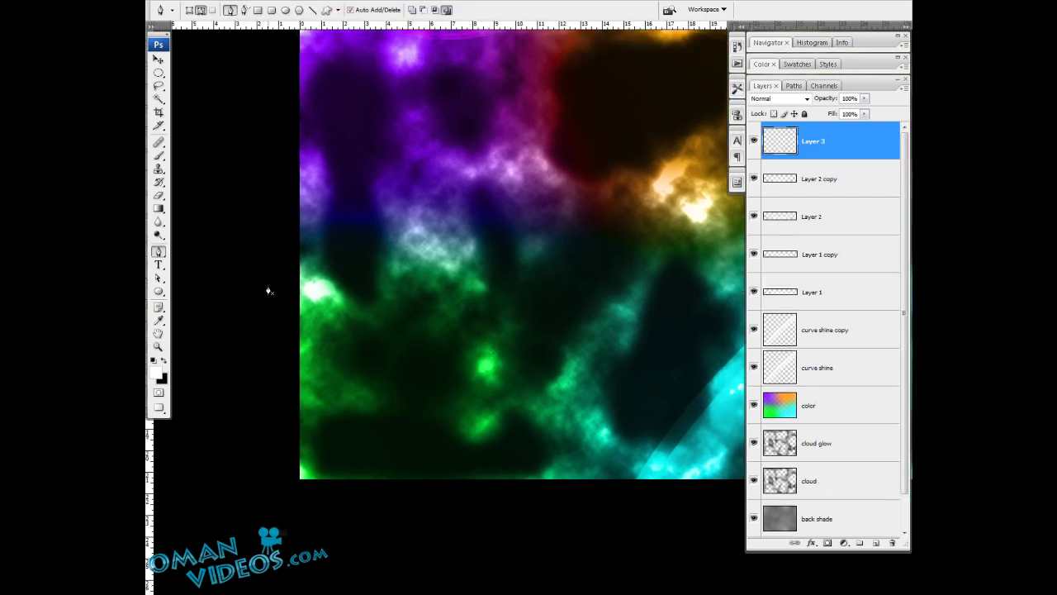
pyautogui.moveTo(269, 286); pyautogui.dragTo(398, 302)
pyautogui.moveTo(498, 429); pyautogui.dragTo(510, 567)
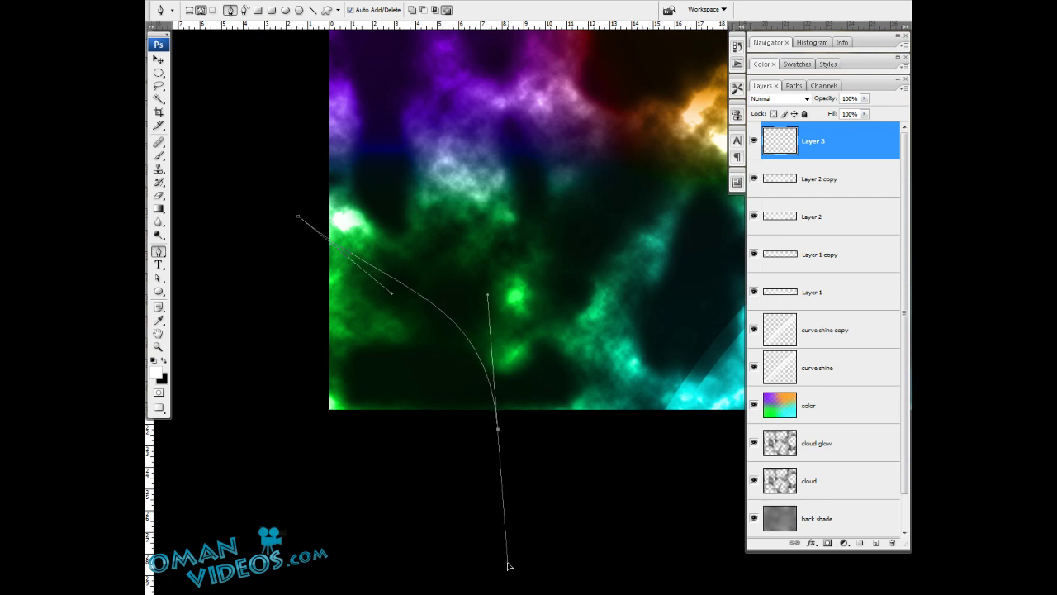
pyautogui.keyDown('alt'); pyautogui.click(498, 429); pyautogui.keyUp('alt')
pyautogui.click(306, 444)
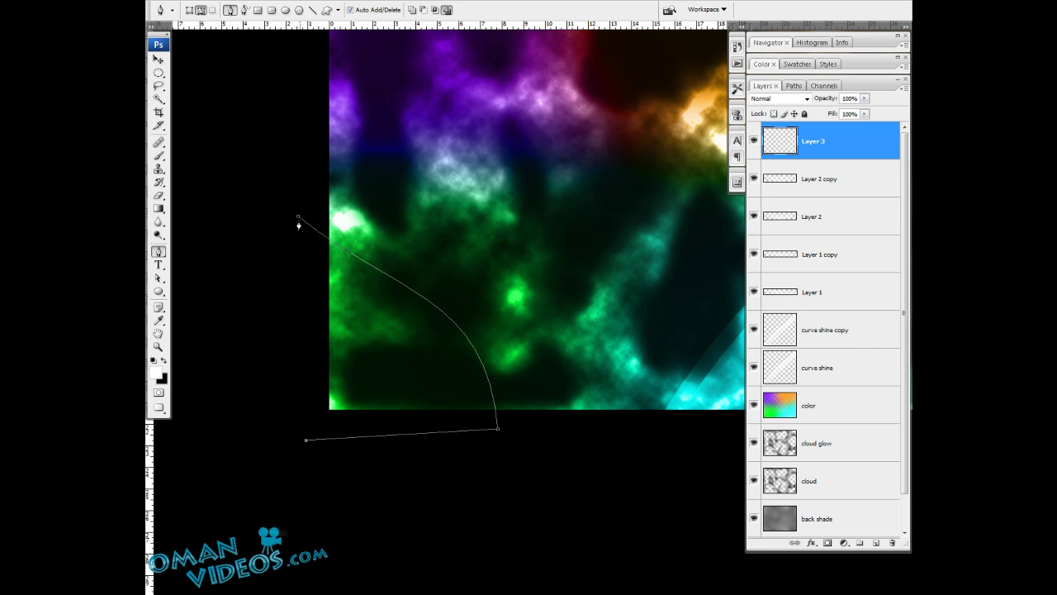
pyautogui.click(299, 217)
# Step: Turn the path over the green clouds into a new anti-aliased selection with 0 pixels of feather
pyautogui.moveTo(458, 237); pyautogui.dragTo(372, 281)
pyautogui.rightClick(345, 310)
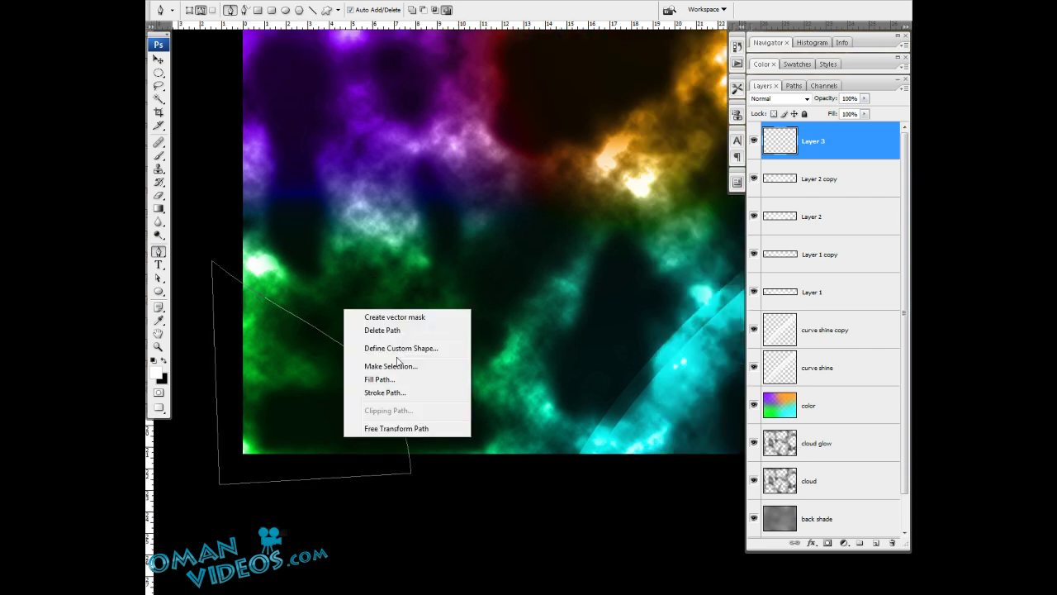
pyautogui.click(388, 367)
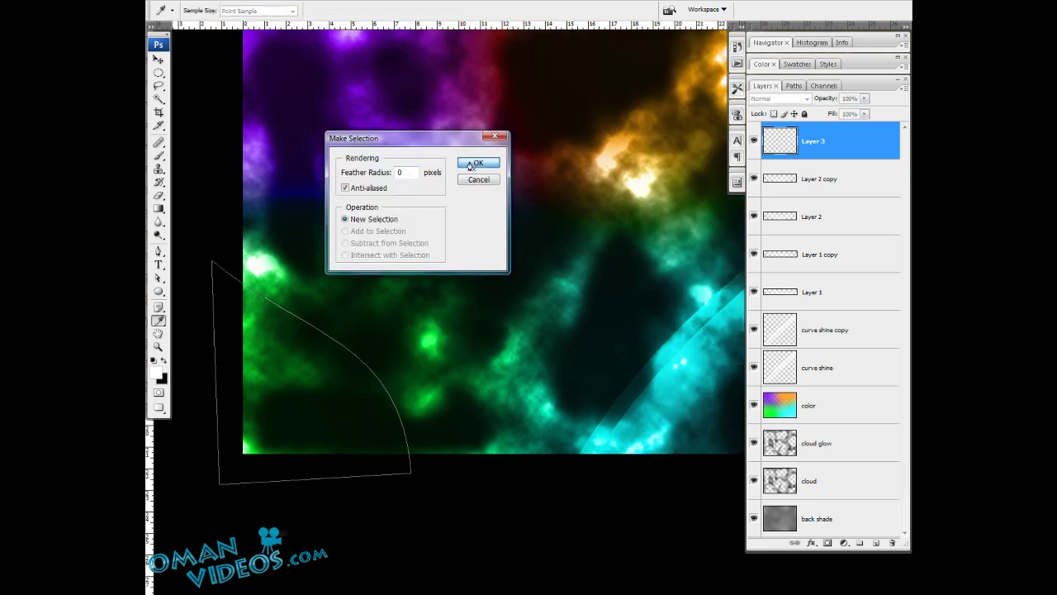
pyautogui.click(470, 164)
# Step: Try two gradient lengths, keep a faint white-to-transparent gradient fading inward from the curved edge over the green clouds, and deselect
pyautogui.moveTo(347, 290); pyautogui.dragTo(383, 305)
pyautogui.click(159, 208)
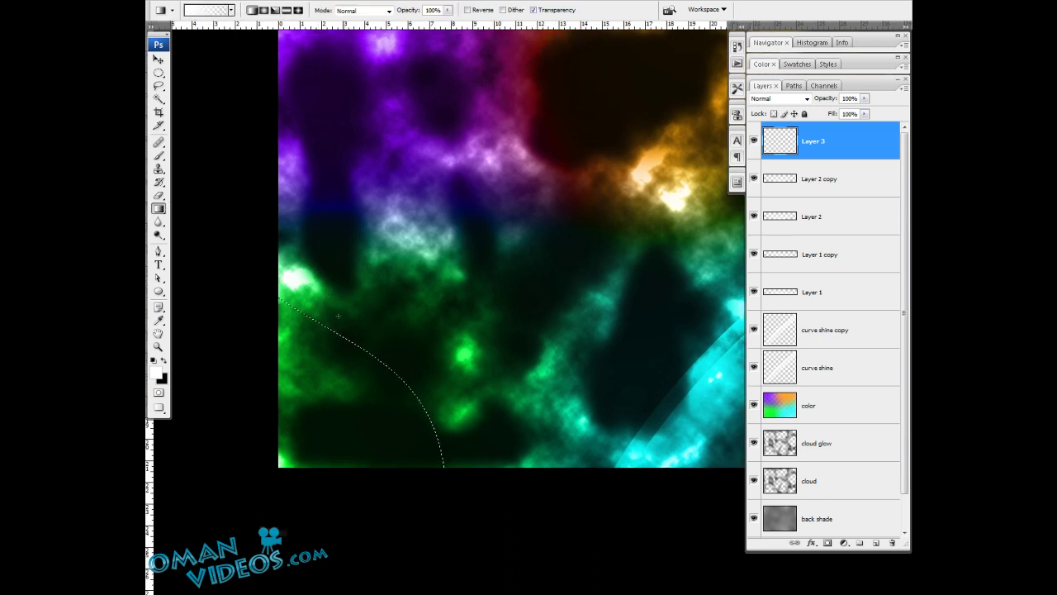
pyautogui.moveTo(375, 347); pyautogui.dragTo(375, 347)
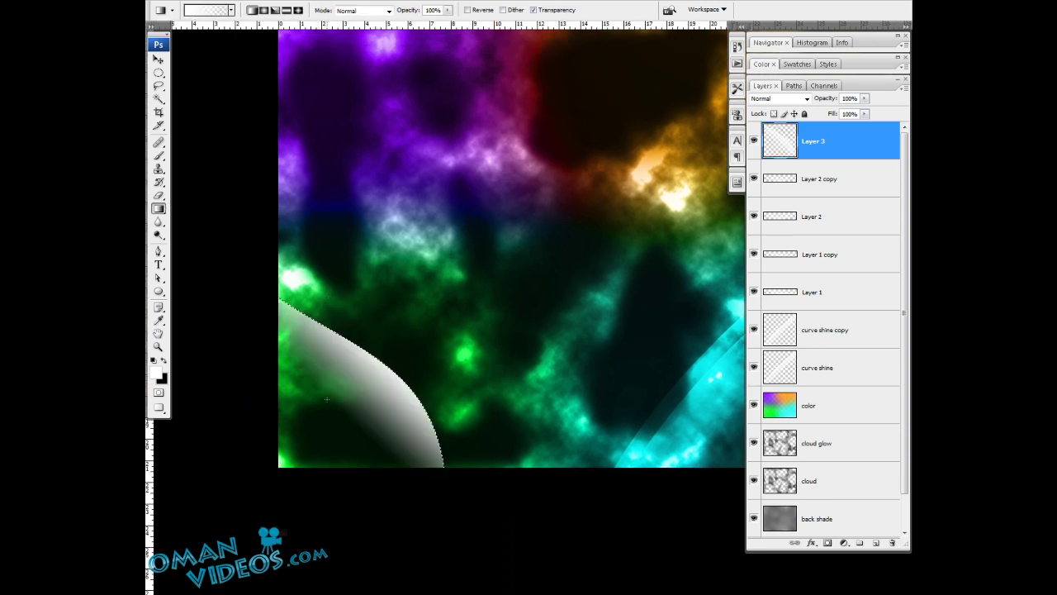
pyautogui.hotkey('ctrl', 'z')
pyautogui.moveTo(349, 385); pyautogui.dragTo(402, 328)
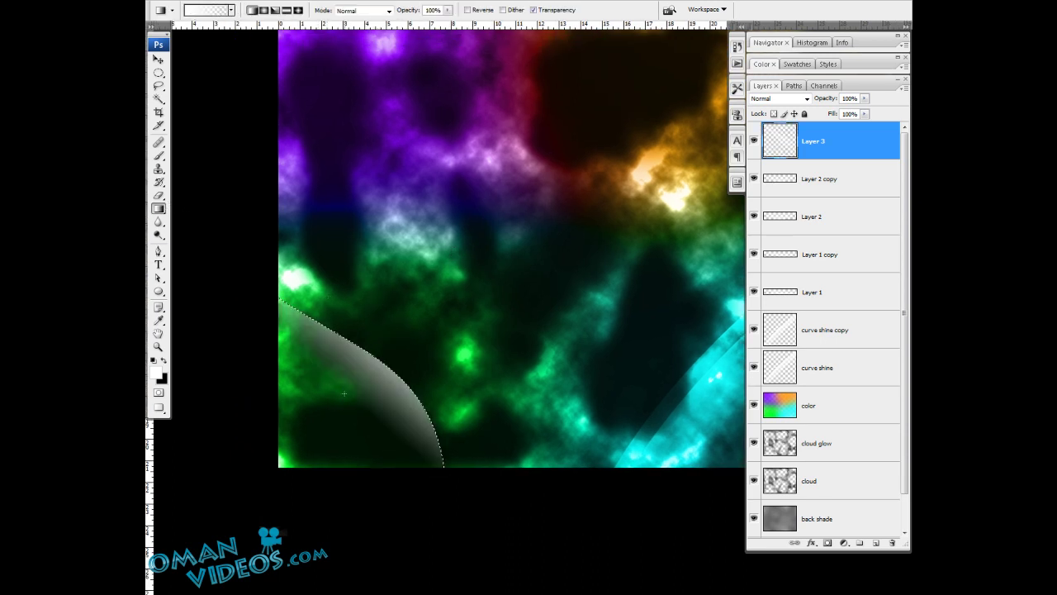
pyautogui.hotkey('ctrl', 'd')
# Step: Change the blend mode of Layer 3 to Overlay
pyautogui.press('v')
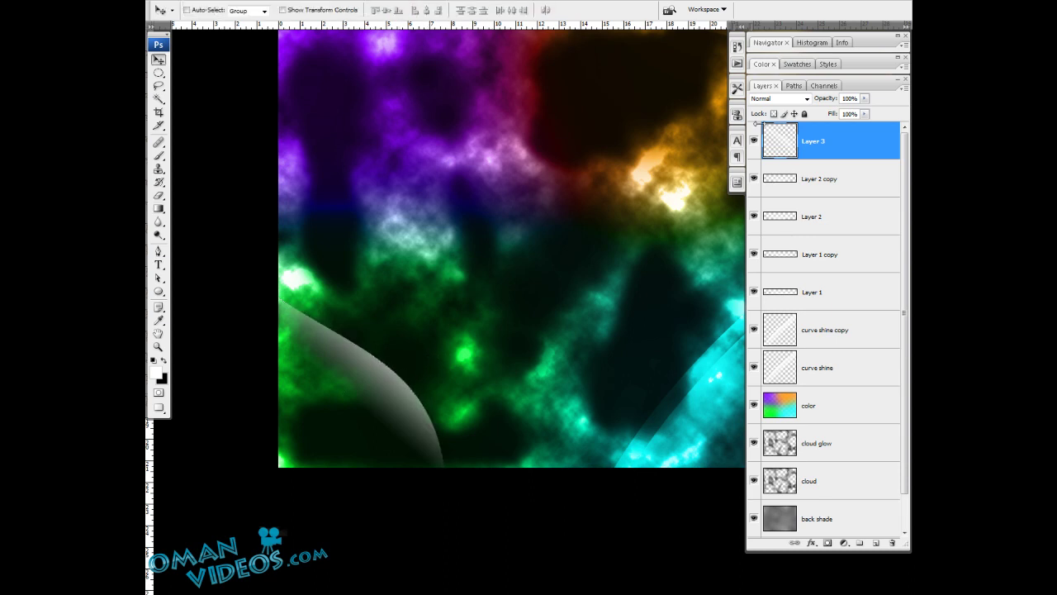
pyautogui.click(777, 99)
pyautogui.click(771, 256)
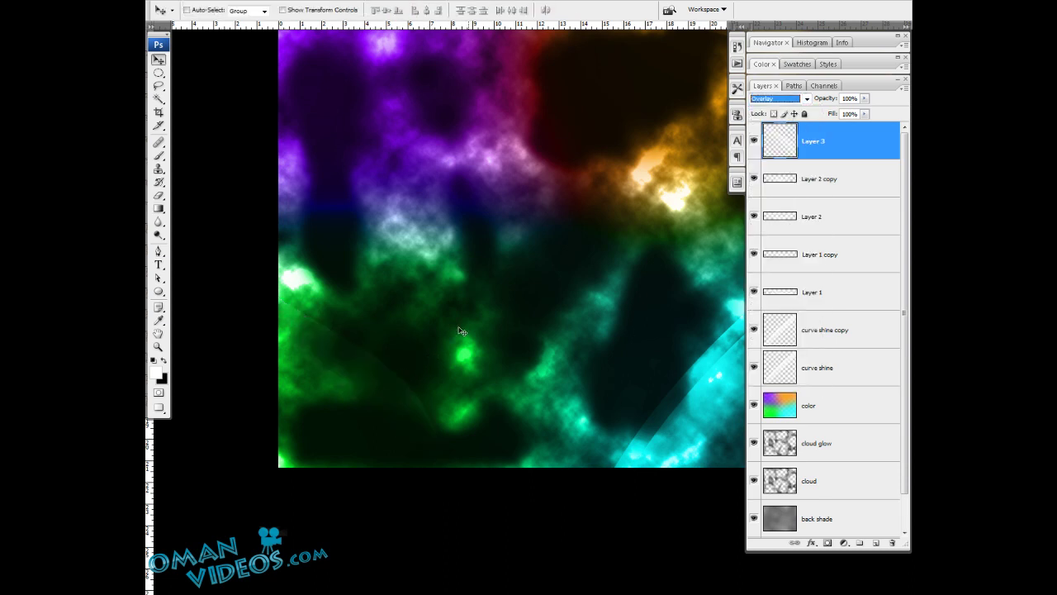
# Step: Duplicate Layer 3, nudge the copy slightly downward, and set its opacity to 80%
pyautogui.hotkey('ctrl', 'j')
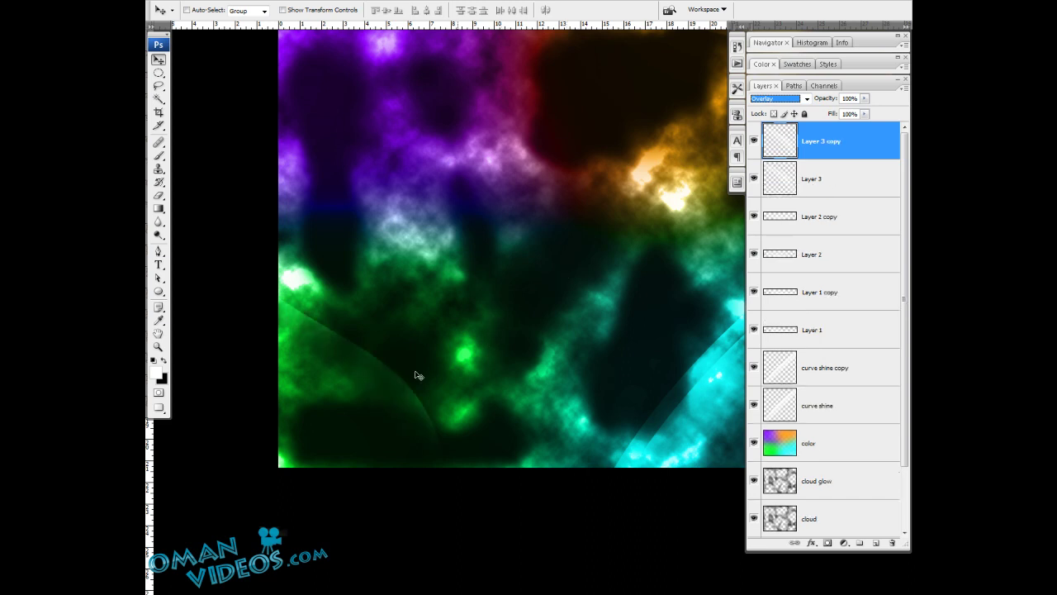
pyautogui.press('Down')
pyautogui.click(420, 381)
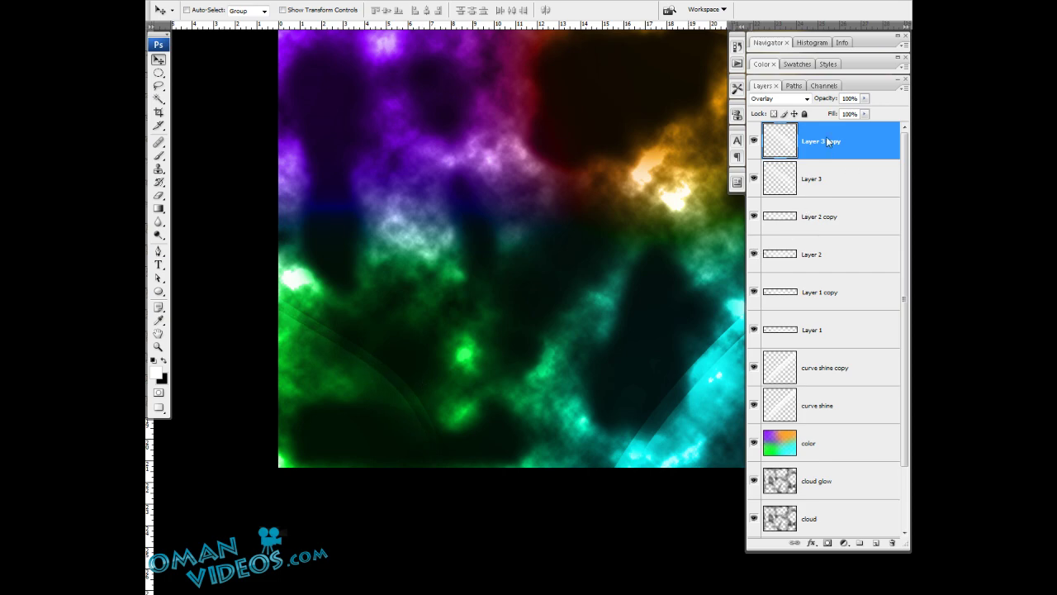
pyautogui.press('8')
# Step: Identify Layer 1 copy by toggling its visibility, and place a duplicate of its curve where the purple and green clouds meet
pyautogui.press('z')
pyautogui.click(461, 328)
pyautogui.keyDown('alt'); pyautogui.click(461, 328); pyautogui.keyUp('alt')
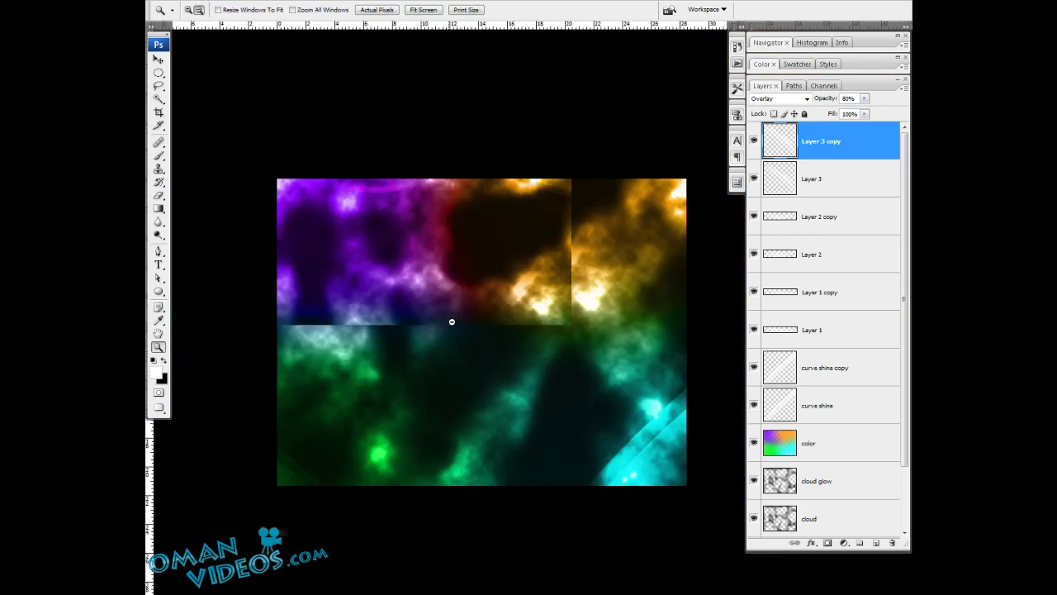
pyautogui.press('v')
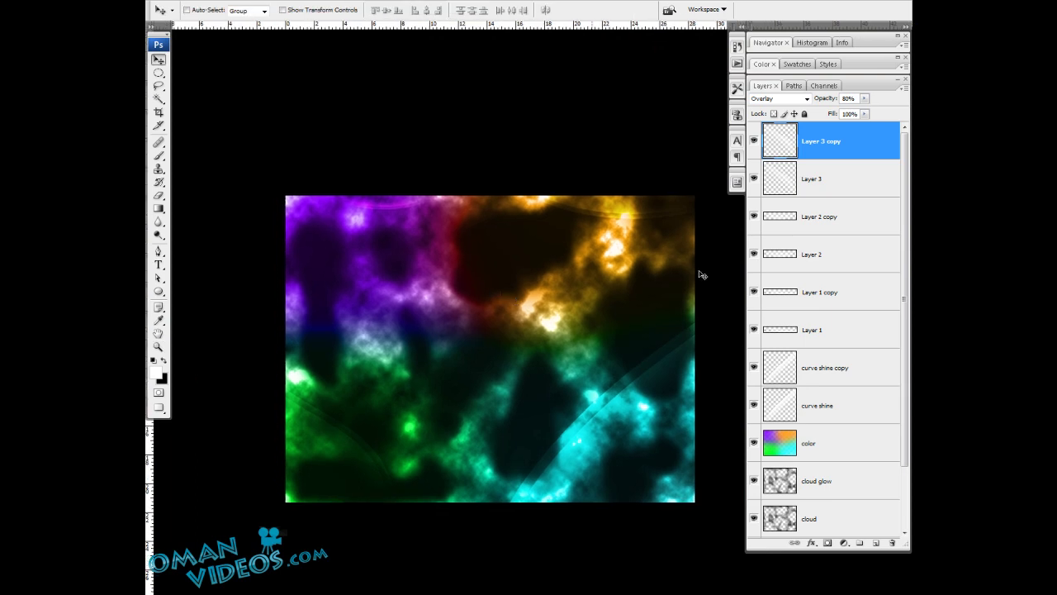
pyautogui.moveTo(689, 197); pyautogui.dragTo(666, 224)
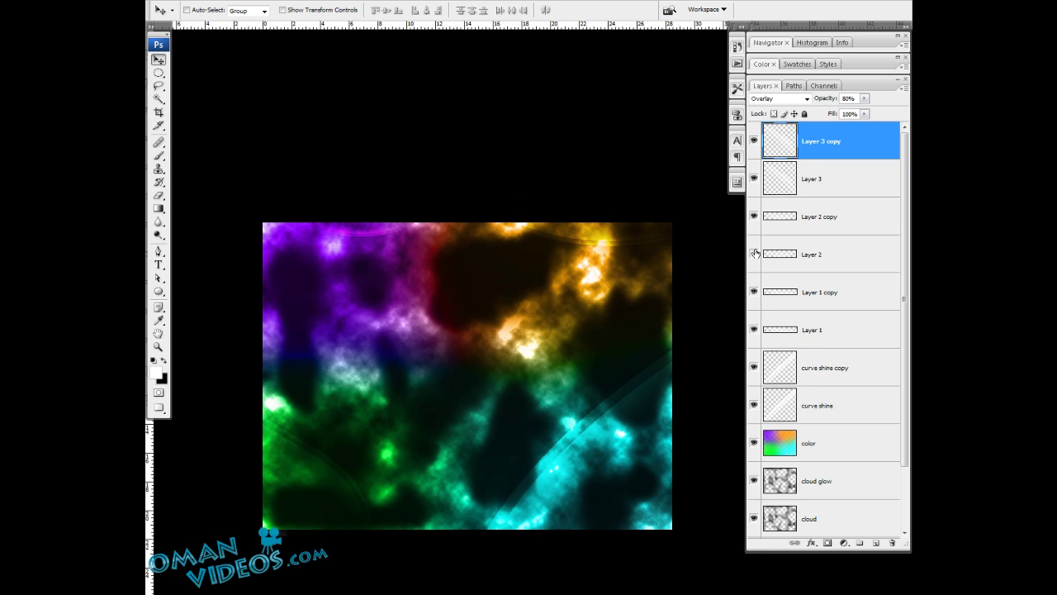
pyautogui.click(754, 295)
pyautogui.click(754, 296)
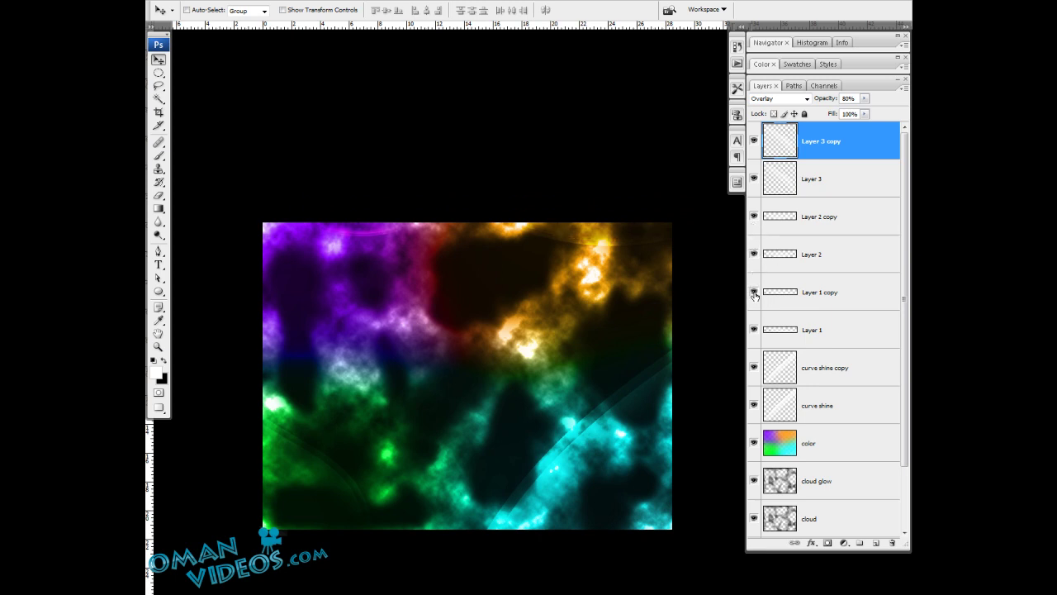
pyautogui.keyDown('ctrl'); pyautogui.click(617, 240); pyautogui.keyUp('ctrl')
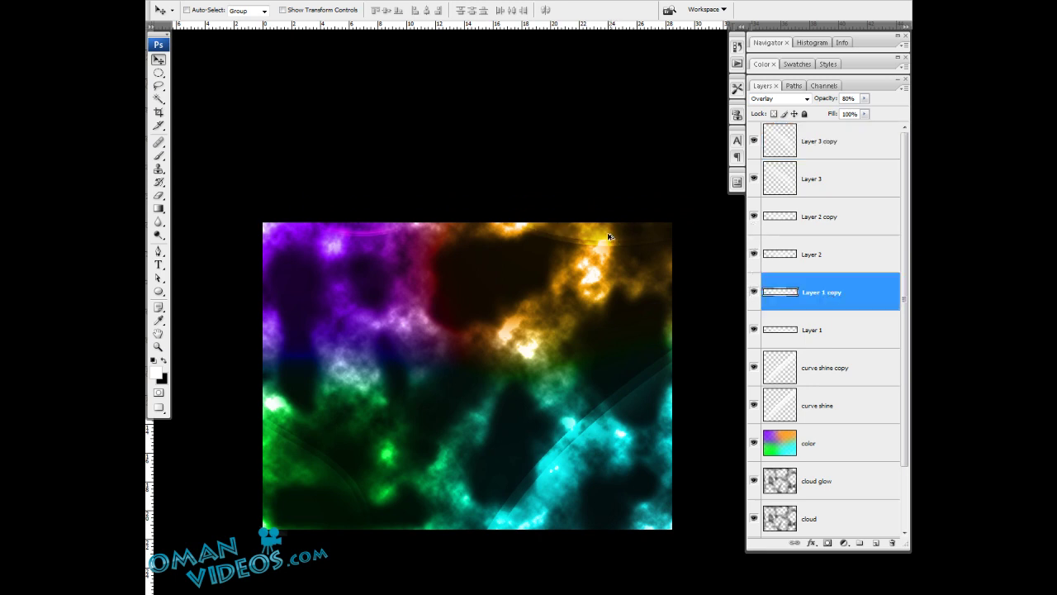
pyautogui.keyDown('alt'); pyautogui.moveTo(609, 237); pyautogui.dragTo(450, 356); pyautogui.keyUp('alt')
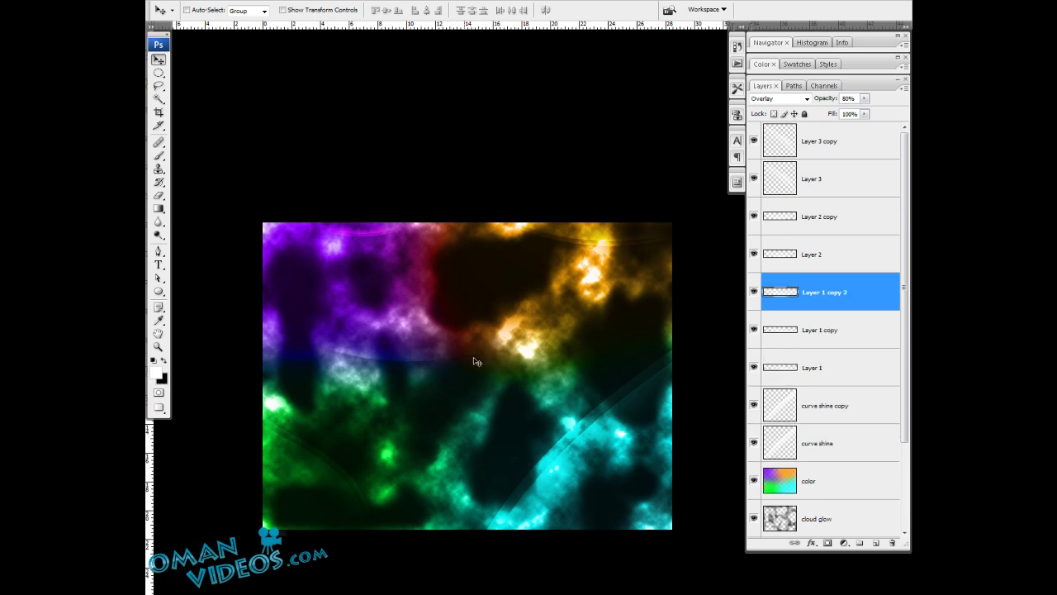
# Step: Rotate the duplicated curve counterclockwise until it runs steeply across the purple clouds' lower right area, and duplicate its layer
pyautogui.hotkey('ctrl', 't')
pyautogui.moveTo(492, 339); pyautogui.dragTo(530, 250)
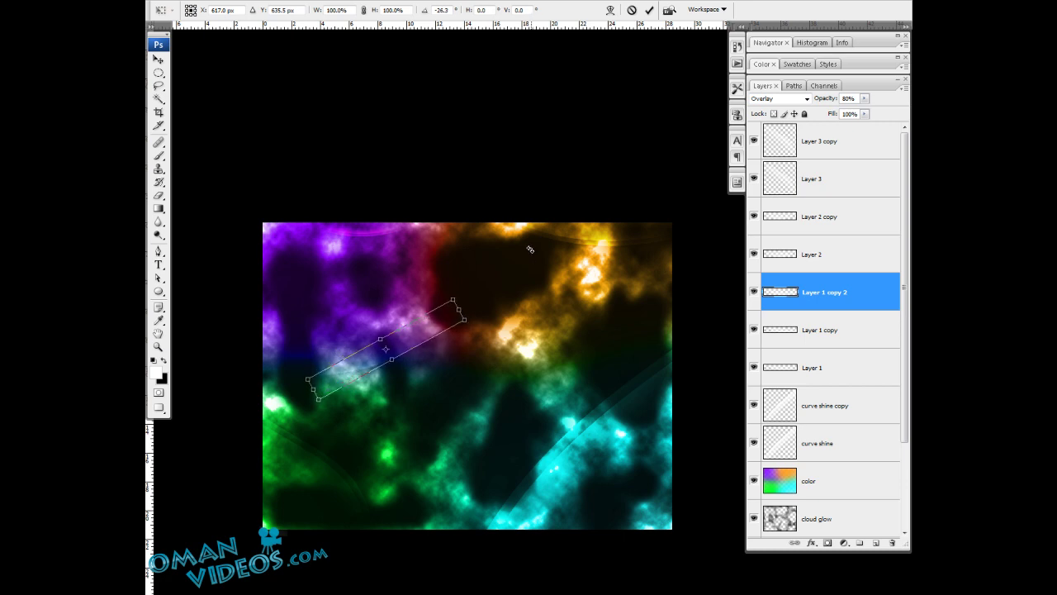
pyautogui.moveTo(413, 342); pyautogui.dragTo(391, 322)
pyautogui.moveTo(465, 269); pyautogui.dragTo(405, 220)
pyautogui.doubleClick(368, 338)
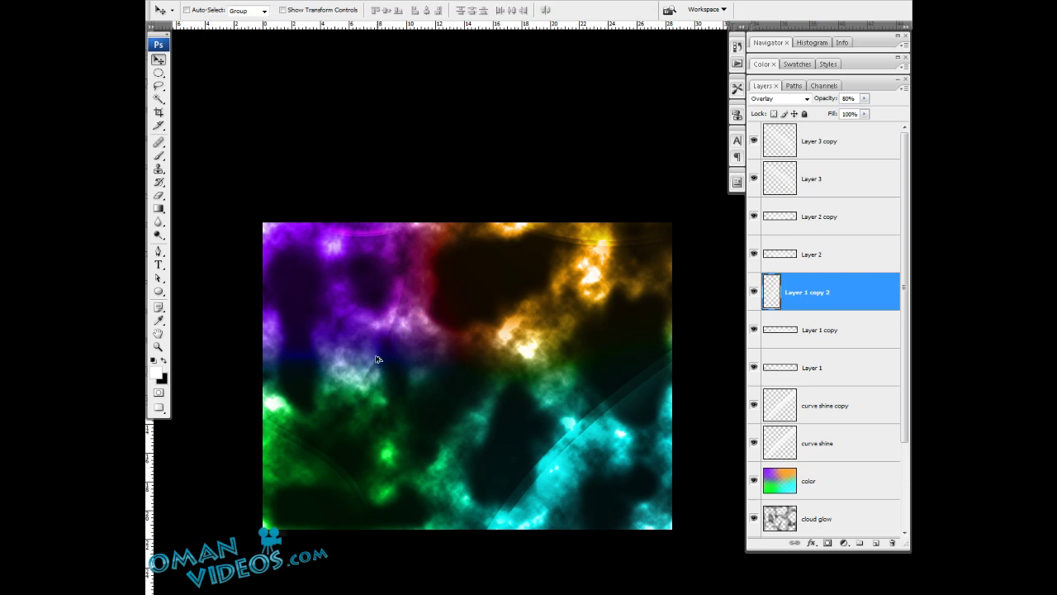
pyautogui.hotkey('ctrl', 'j')
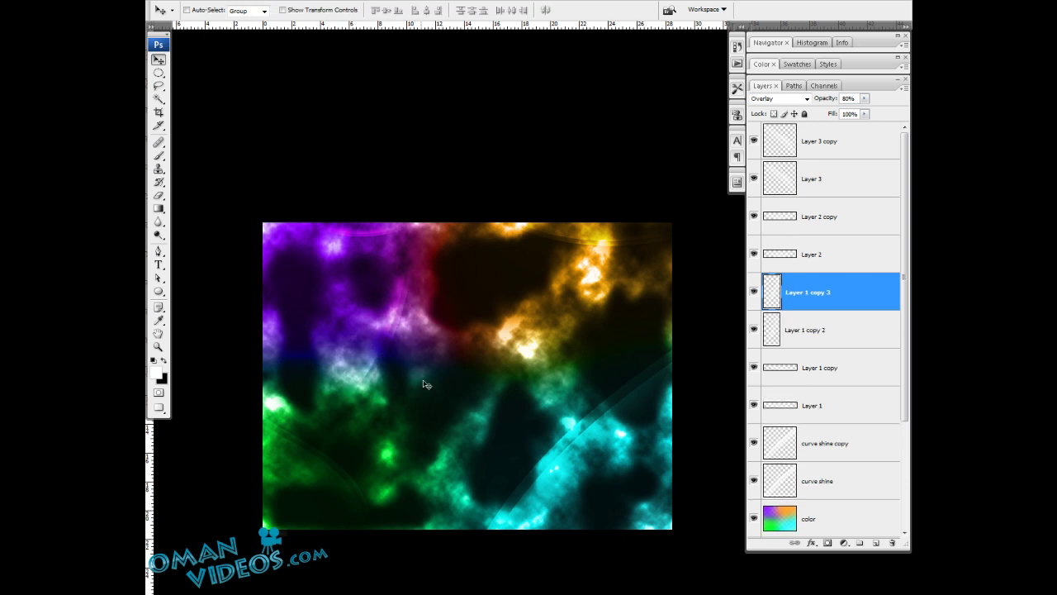
# Step: Duplicate Layer 2 and Layer 2 copy together and place the duplicated curves over the bright orange clouds
pyautogui.press('z')
pyautogui.click(433, 357)
pyautogui.moveTo(521, 331); pyautogui.dragTo(465, 286)
pyautogui.moveTo(551, 222); pyautogui.dragTo(564, 349)
pyautogui.moveTo(441, 273); pyautogui.dragTo(475, 286)
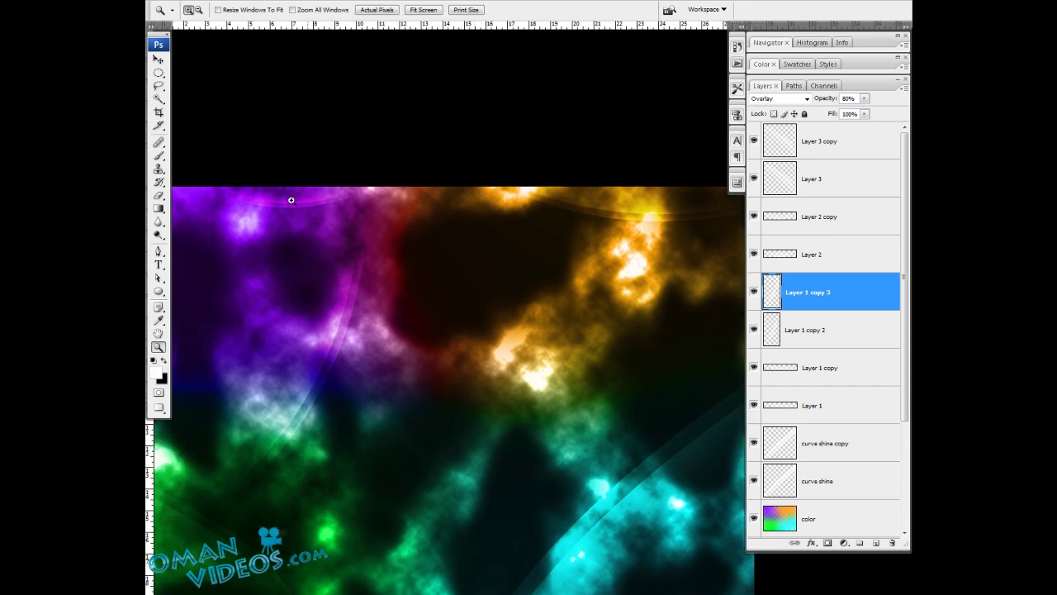
pyautogui.click(815, 218)
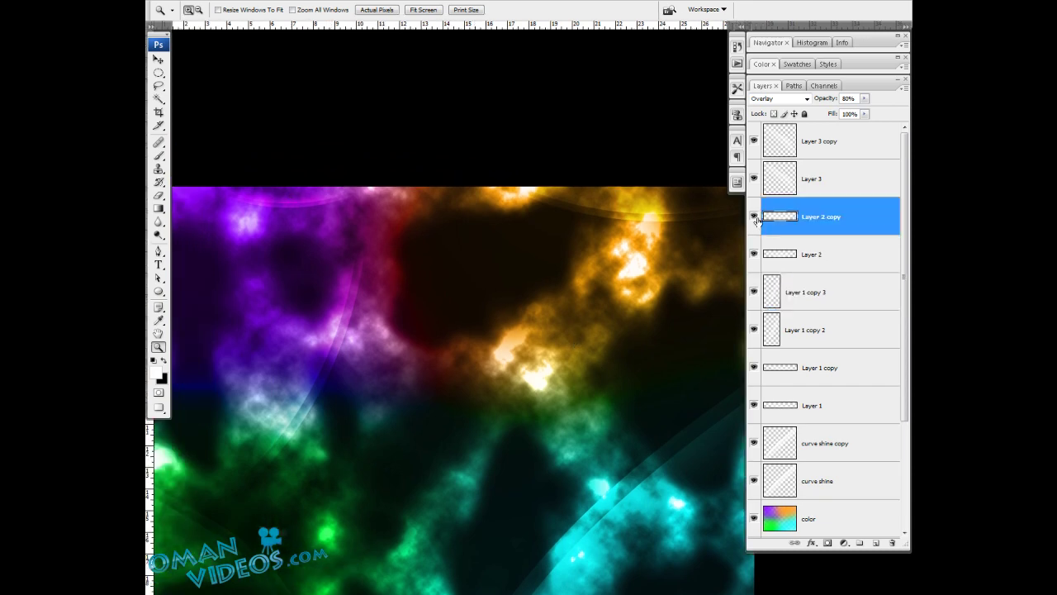
pyautogui.press('v')
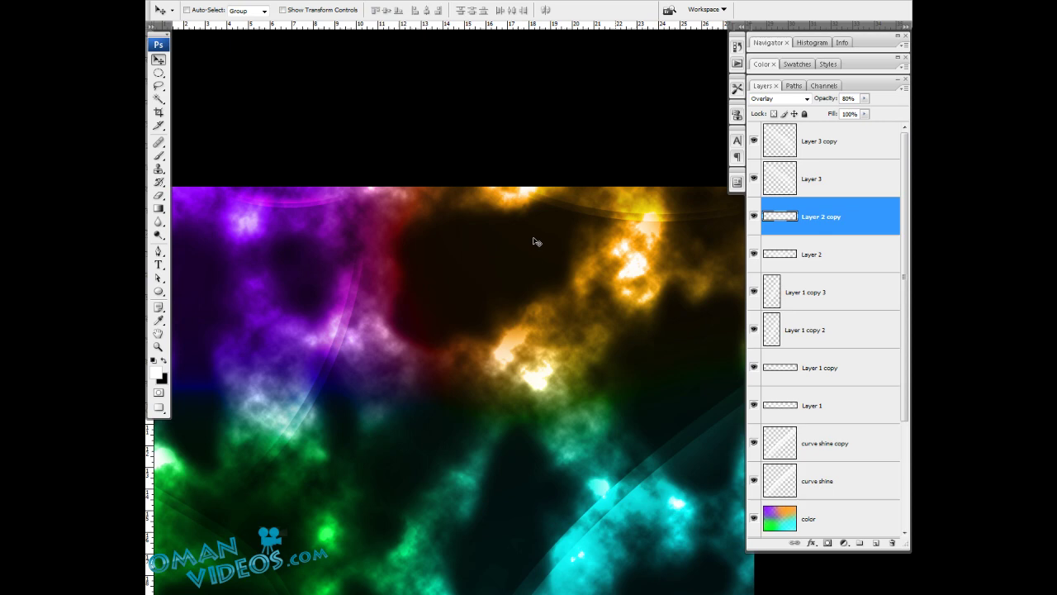
pyautogui.keyDown('shift'); pyautogui.click(844, 256); pyautogui.keyUp('shift')
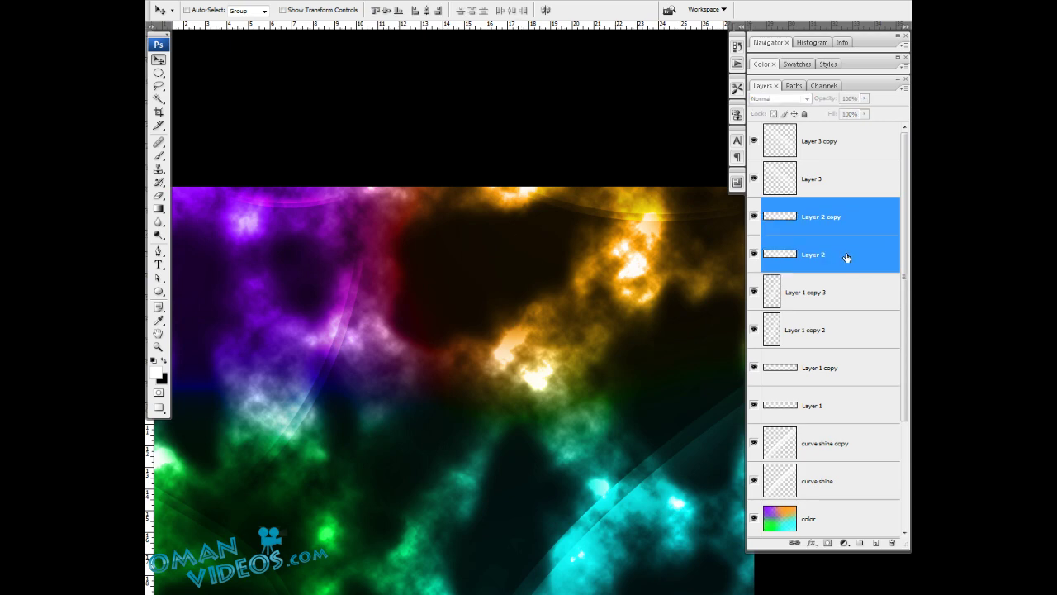
pyautogui.click(852, 221)
pyautogui.keyDown('shift'); pyautogui.click(852, 252); pyautogui.keyUp('shift')
pyautogui.moveTo(289, 203); pyautogui.dragTo(530, 358)
pyautogui.hotkey('ctrl', 'j')
pyautogui.hotkey('ctrl', '-')
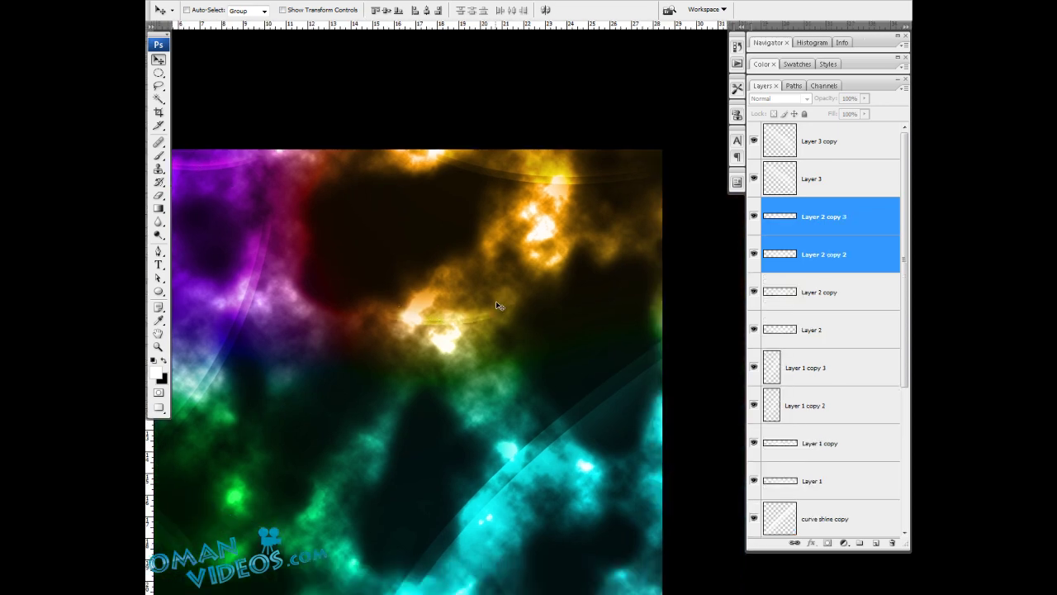
# Step: Rotate the two duplicated curves clockwise so they slope down to the right, and move them just above the brightest orange clouds
pyautogui.hotkey('ctrl', 't')
pyautogui.moveTo(547, 305); pyautogui.dragTo(550, 327)
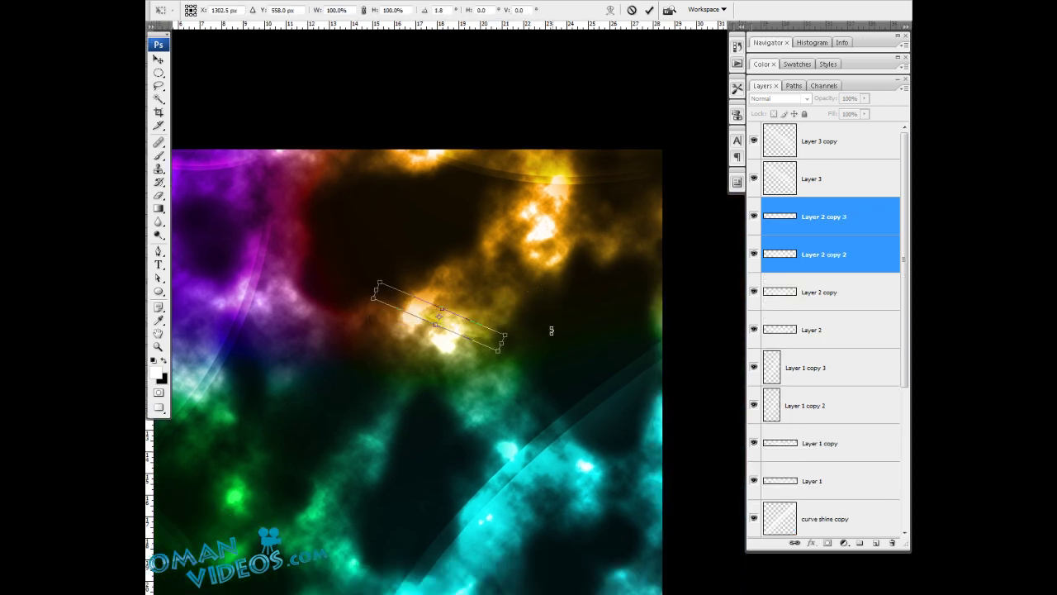
pyautogui.press('Return')
pyautogui.moveTo(462, 324)
pyautogui.mouseDown()
pyautogui.moveTo(490, 309)
pyautogui.moveTo(496, 273)
pyautogui.moveTo(578, 246)
pyautogui.moveTo(527, 231)
pyautogui.mouseUp()
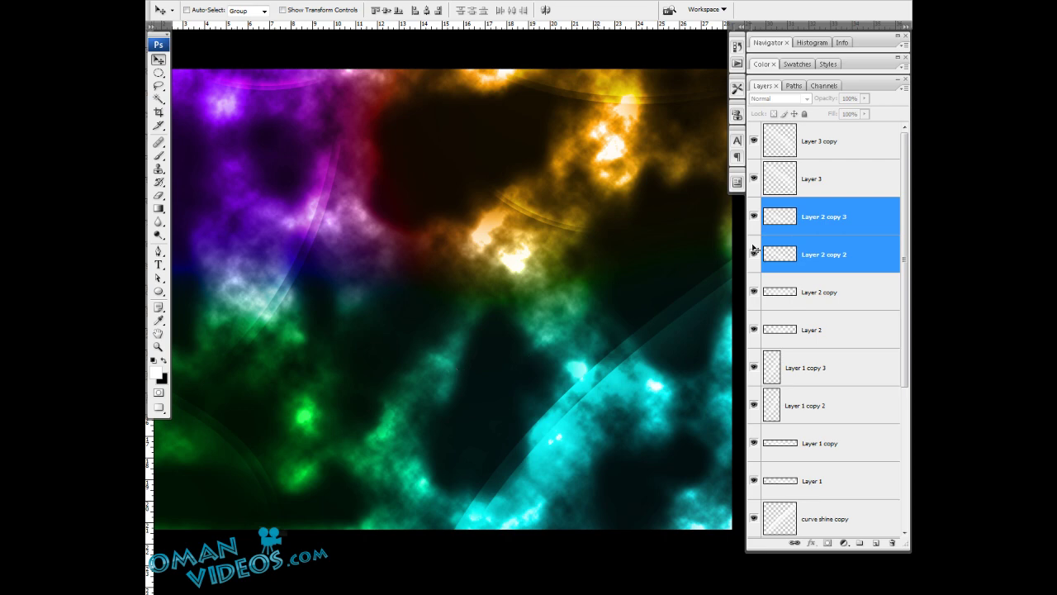
# Step: Add a white "SPACE" text in Haettenschweiler at 350 pt above Layer 3 copy, near the middle of the canvas
pyautogui.click(864, 139)
pyautogui.scroll(-5, 894, 279)
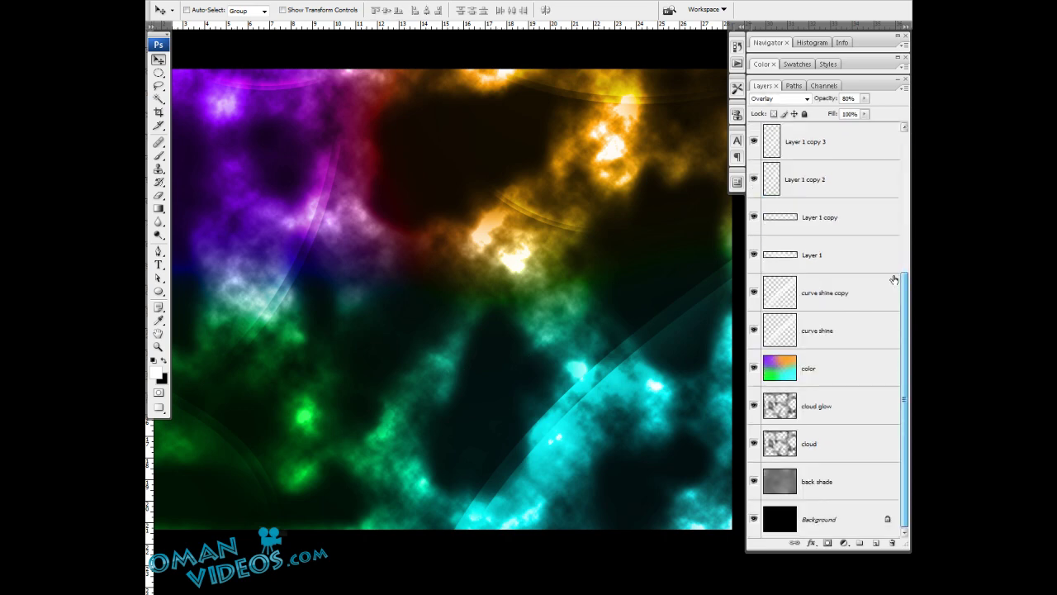
pyautogui.scroll(5, 893, 279)
pyautogui.moveTo(449, 273); pyautogui.dragTo(491, 331)
pyautogui.press('t')
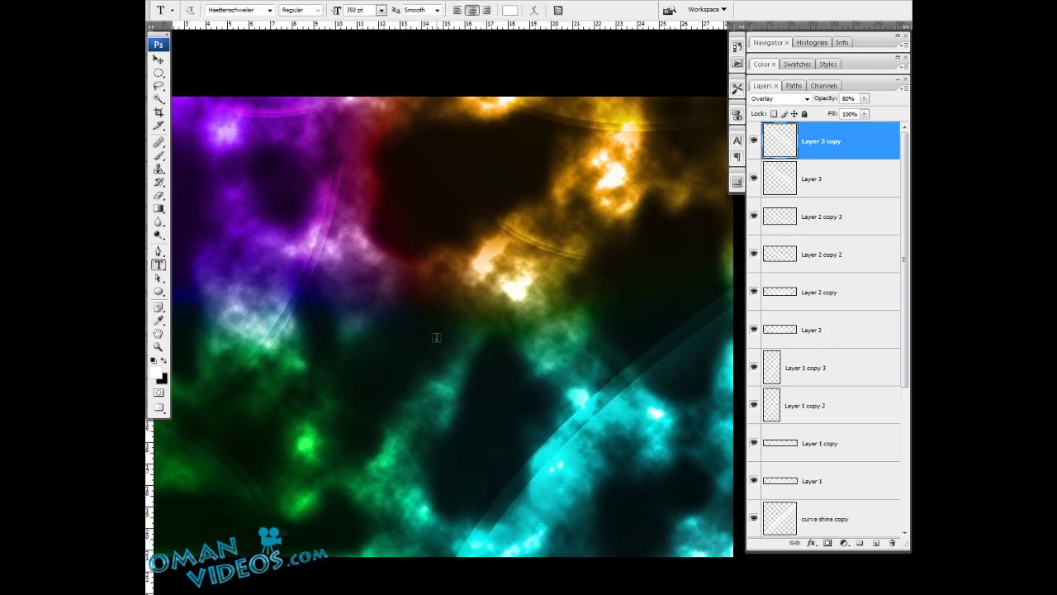
pyautogui.click(248, 10)
pyautogui.click(442, 319)
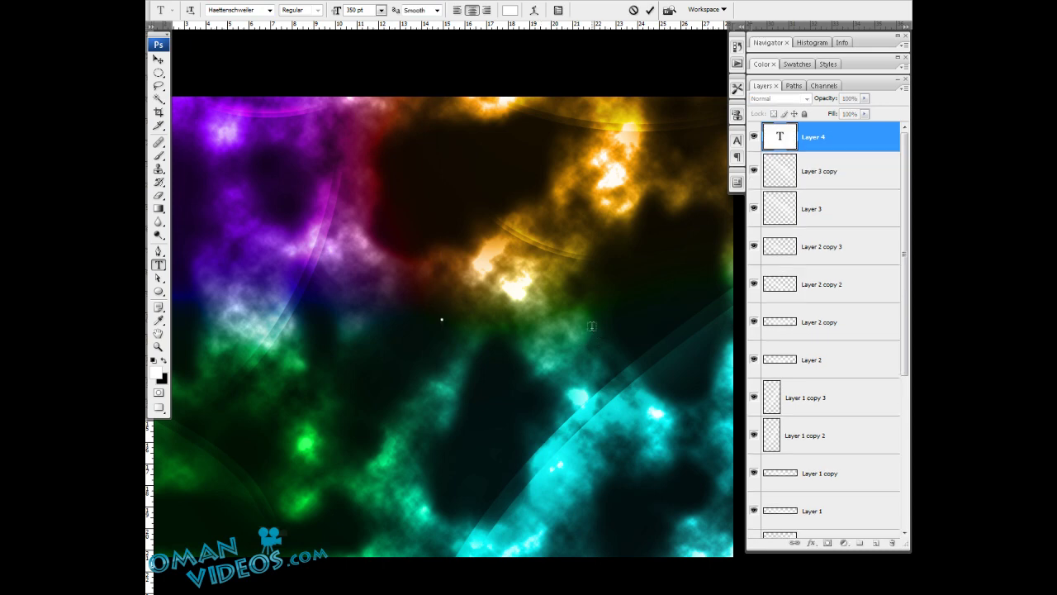
pyautogui.write('SPACE')
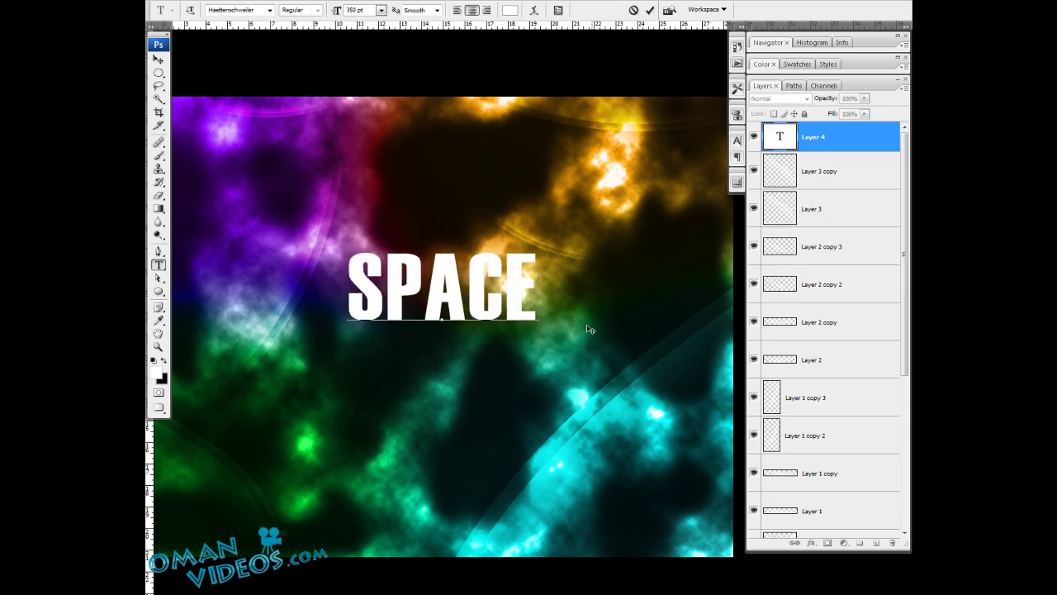
# Step: Move the SPACE title down and to the right so it overlaps the cyan clouds
pyautogui.click(158, 60)
pyautogui.moveTo(435, 284); pyautogui.dragTo(542, 435)
pyautogui.press('t')
pyautogui.press('v')
pyautogui.moveTo(539, 339); pyautogui.dragTo(669, 204)
pyautogui.doubleClick(848, 140)
pyautogui.press('h')
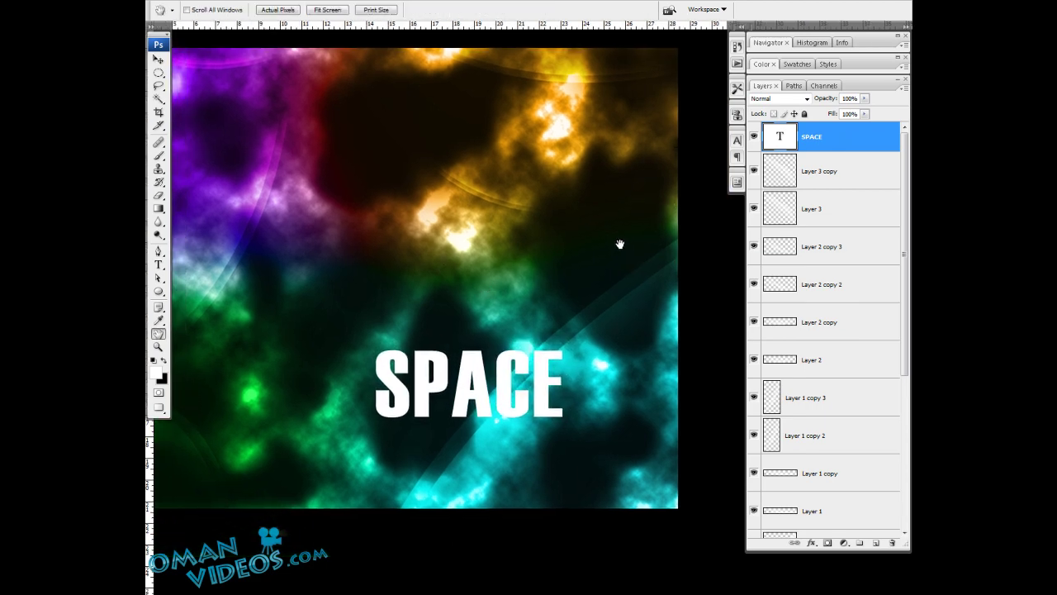
pyautogui.moveTo(693, 258); pyautogui.dragTo(442, 208)
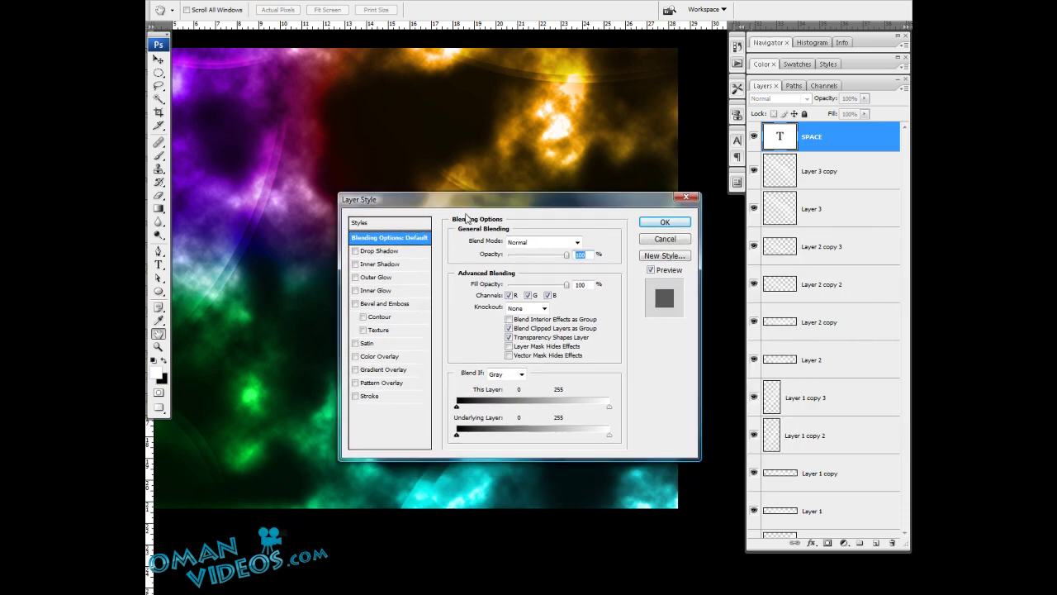
pyautogui.click(664, 238)
pyautogui.click(812, 543)
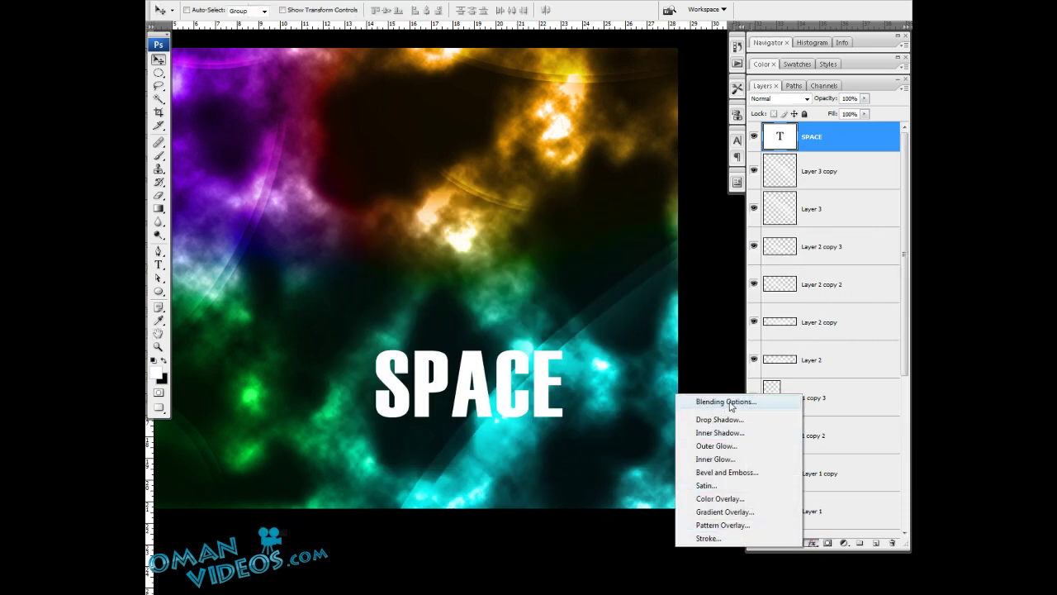
pyautogui.press('Escape')
# Step: Add an Outer Glow to the SPACE text layer with the Color Dodge blend mode
pyautogui.rightClick(855, 142)
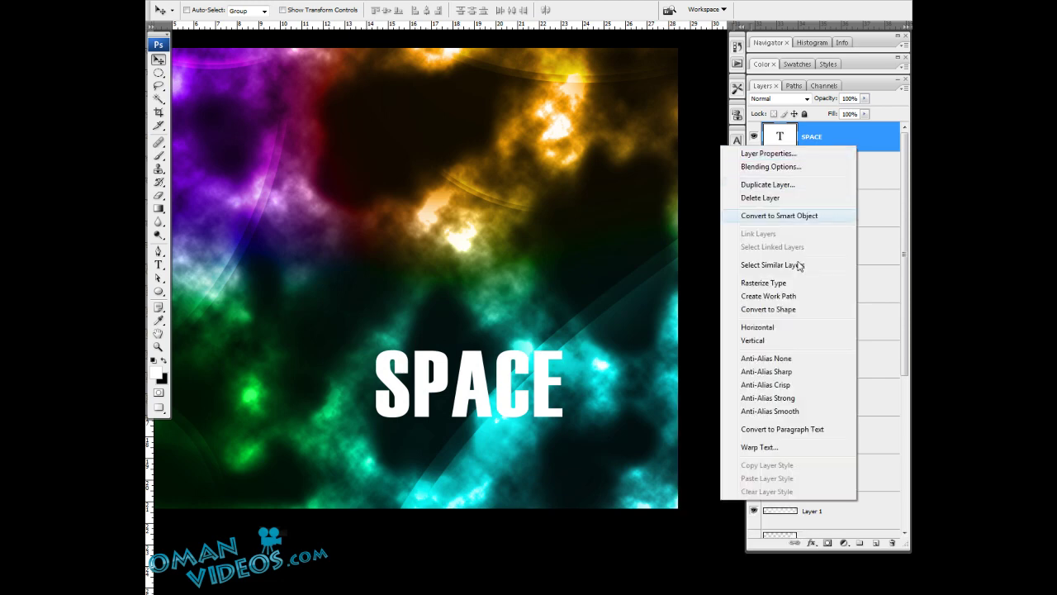
pyautogui.click(772, 167)
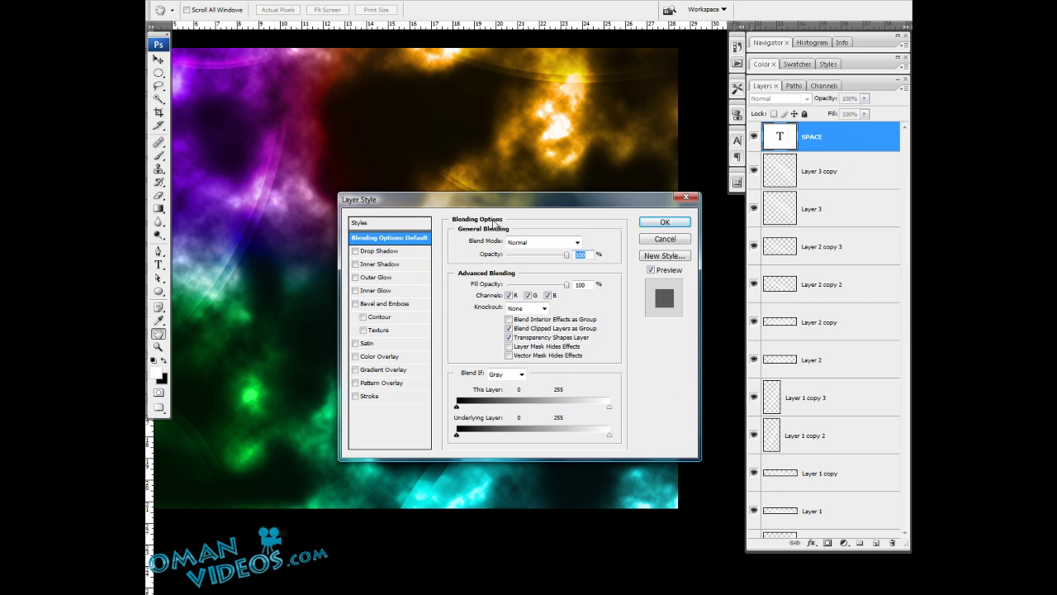
pyautogui.click(356, 277)
pyautogui.click(548, 243)
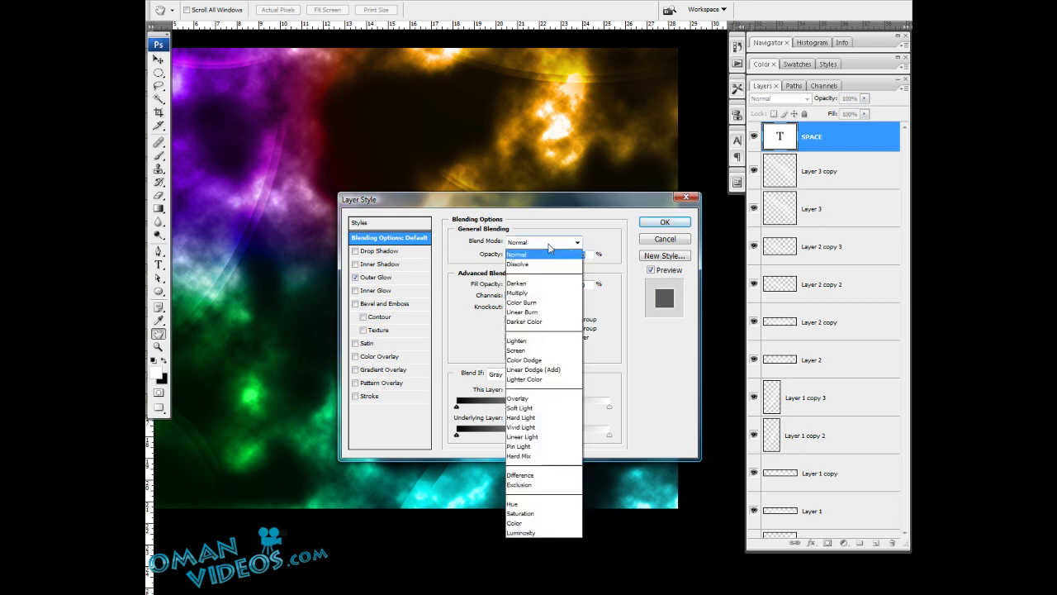
pyautogui.click(399, 277)
pyautogui.click(402, 277)
pyautogui.click(525, 244)
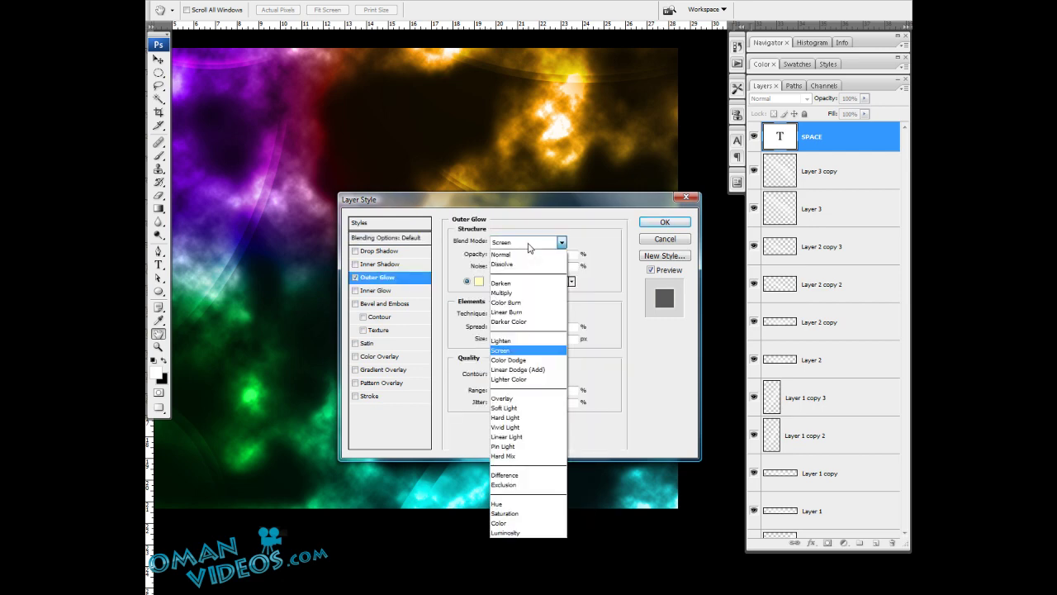
pyautogui.click(529, 362)
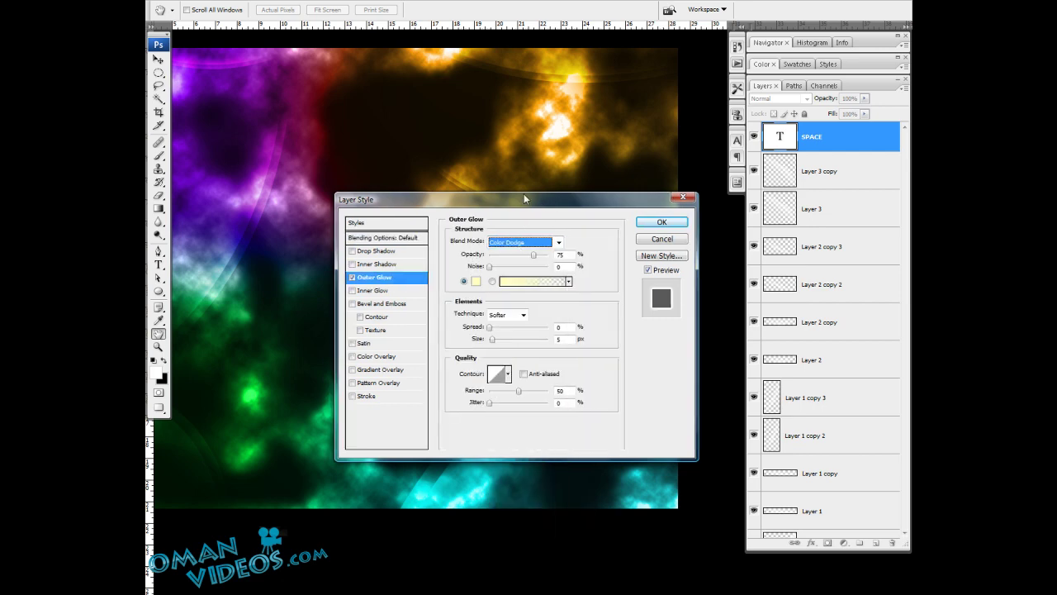
# Step: Set the Outer Glow's opacity to 60%, its spread to 5% and its size to 50 px
pyautogui.moveTo(553, 199); pyautogui.dragTo(507, 193)
pyautogui.doubleClick(520, 247)
pyautogui.write('60')
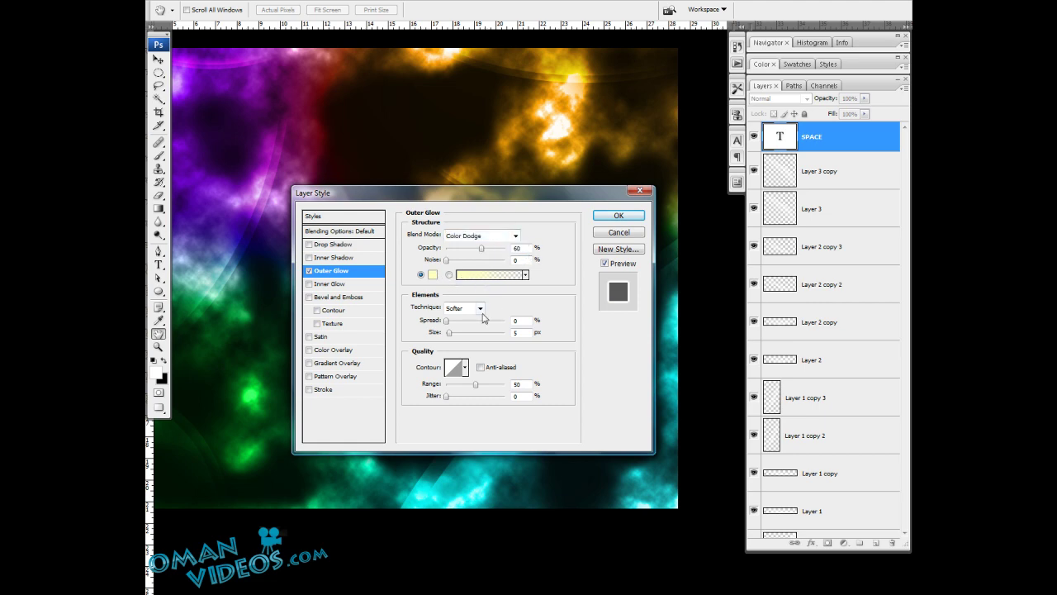
pyautogui.doubleClick(518, 320)
pyautogui.write('5')
pyautogui.doubleClick(523, 331)
pyautogui.write('50')
pyautogui.moveTo(510, 204); pyautogui.dragTo(697, 204)
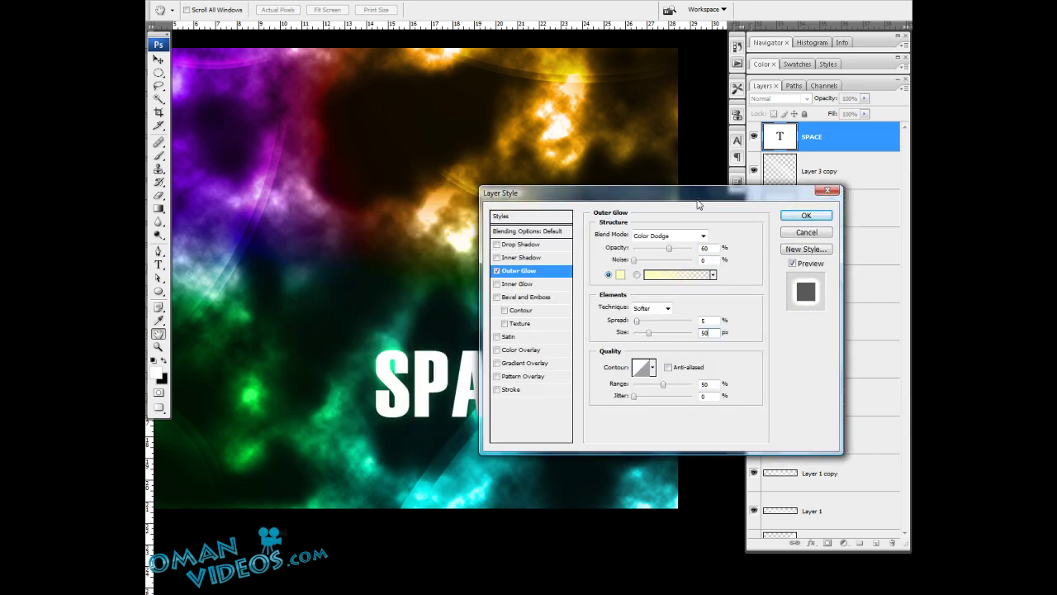
# Step: Inspect the glow around the SPACE letters up close and give it the rounded half-arch contour
pyautogui.keyDown('ctrl'); pyautogui.click(427, 324); pyautogui.keyUp('ctrl')
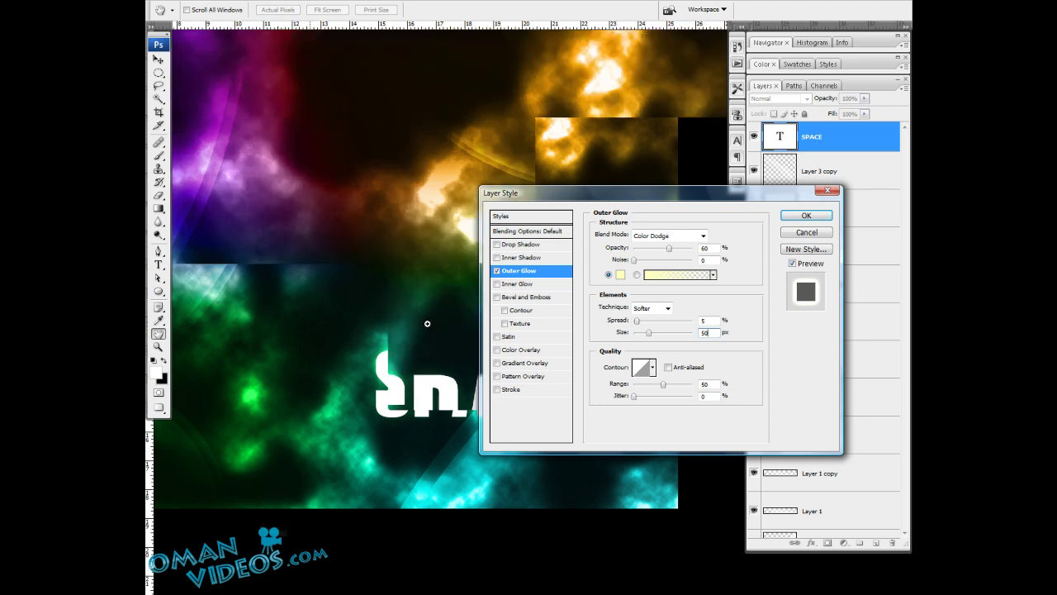
pyautogui.keyDown('ctrl'); pyautogui.click(396, 370); pyautogui.keyUp('ctrl')
pyautogui.moveTo(379, 328); pyautogui.dragTo(242, 306)
pyautogui.moveTo(353, 350); pyautogui.dragTo(424, 331)
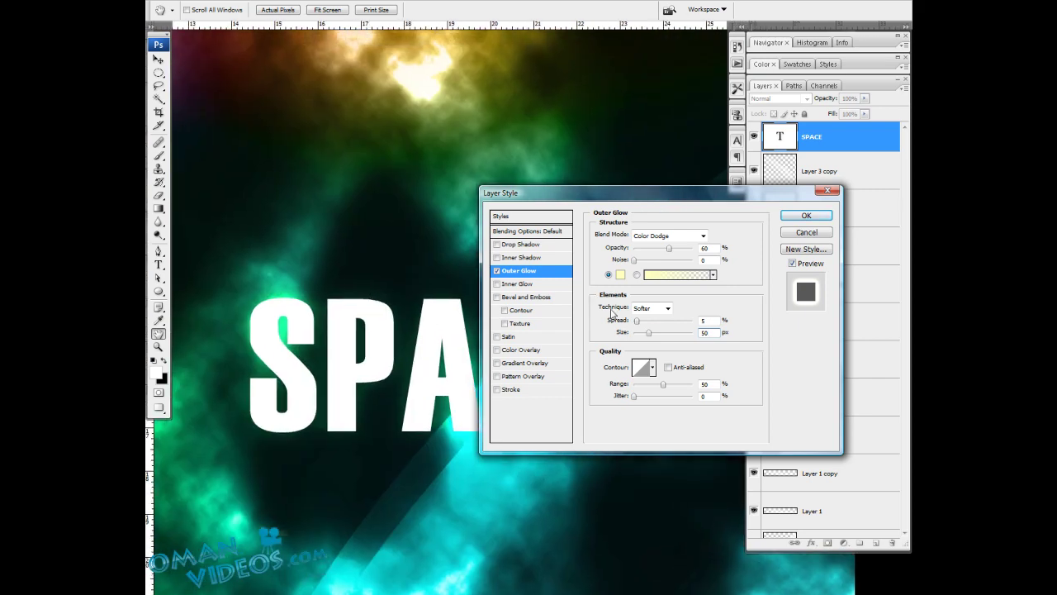
pyautogui.moveTo(650, 192); pyautogui.dragTo(580, 186)
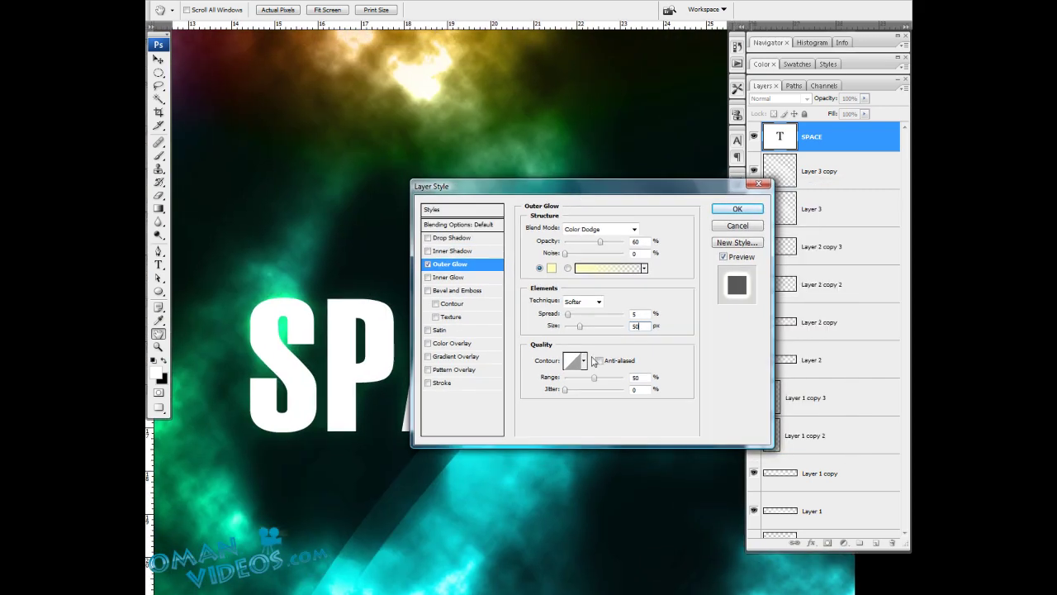
pyautogui.click(584, 362)
pyautogui.click(516, 407)
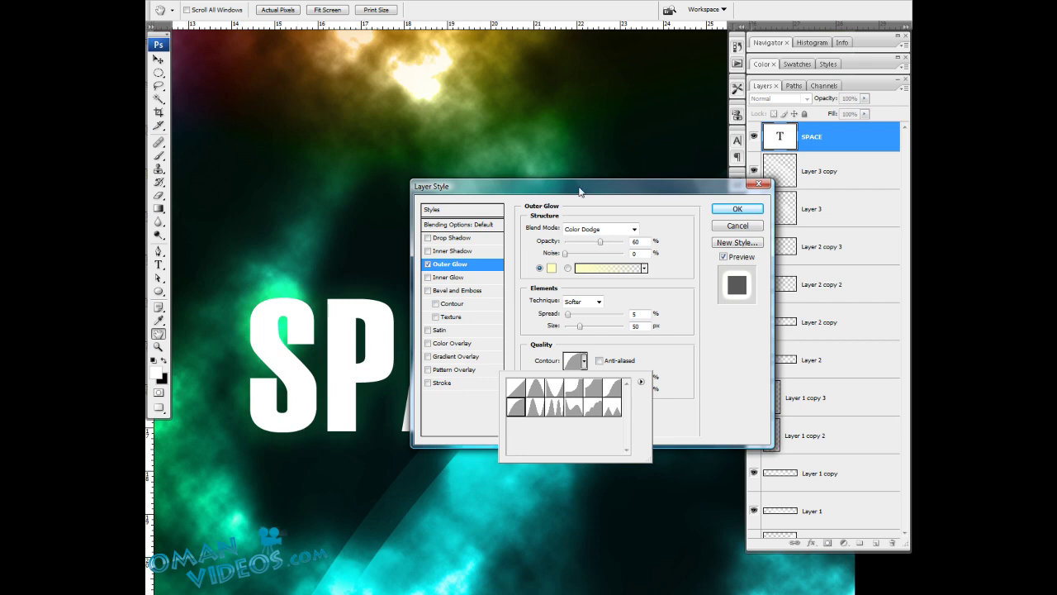
pyautogui.moveTo(579, 192); pyautogui.dragTo(573, 171)
# Step: Set the Outer Glow's range to 40% and apply the layer style
pyautogui.doubleClick(641, 361)
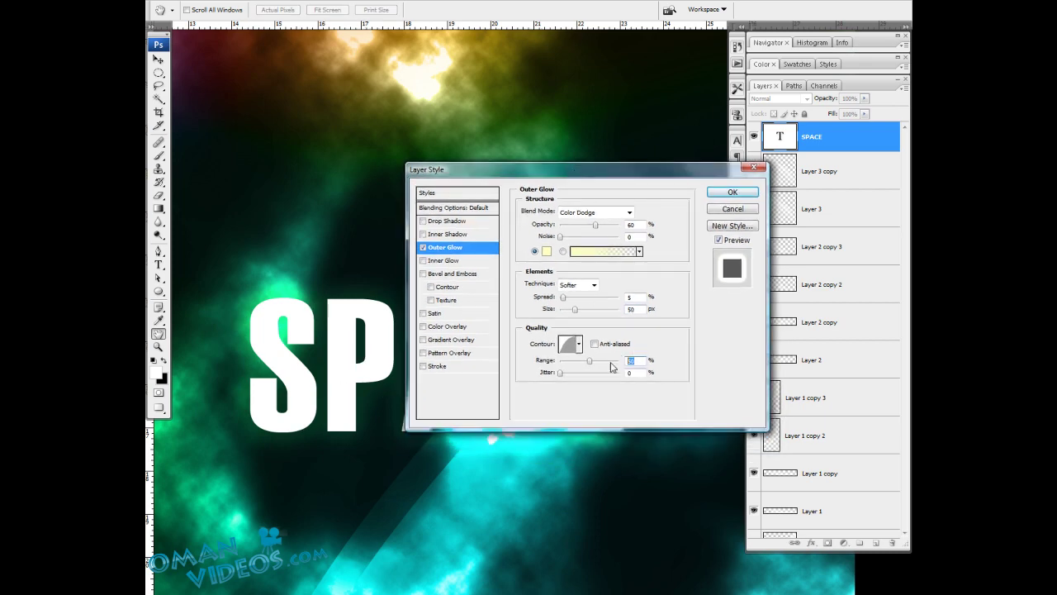
pyautogui.write('25')
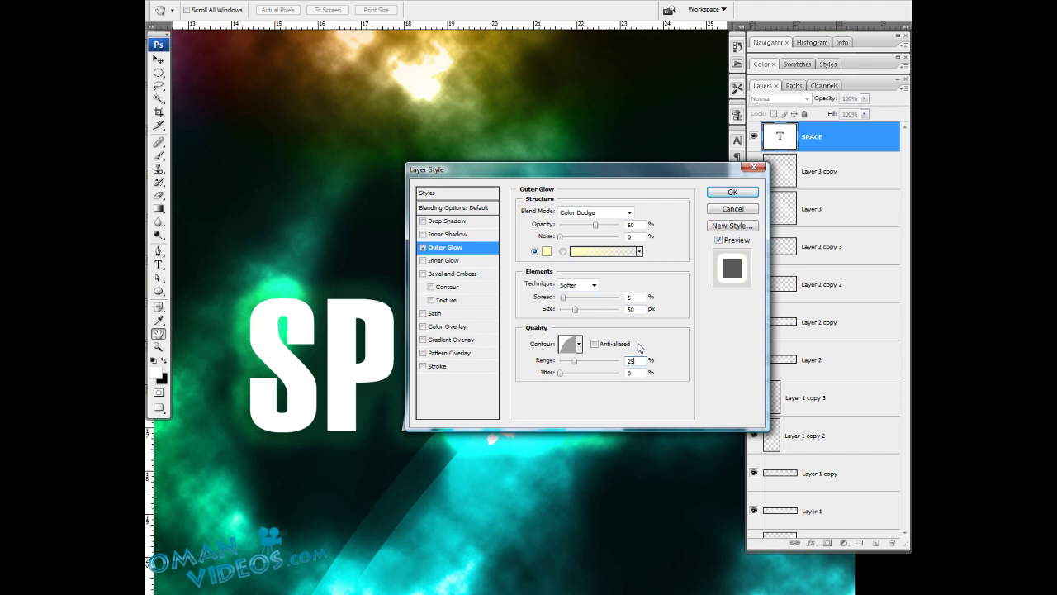
pyautogui.press('Up')
pyautogui.press('Up')
pyautogui.press('Up')
pyautogui.press('Up')
pyautogui.press('Up')
pyautogui.write('40')
pyautogui.moveTo(302, 256); pyautogui.dragTo(302, 356)
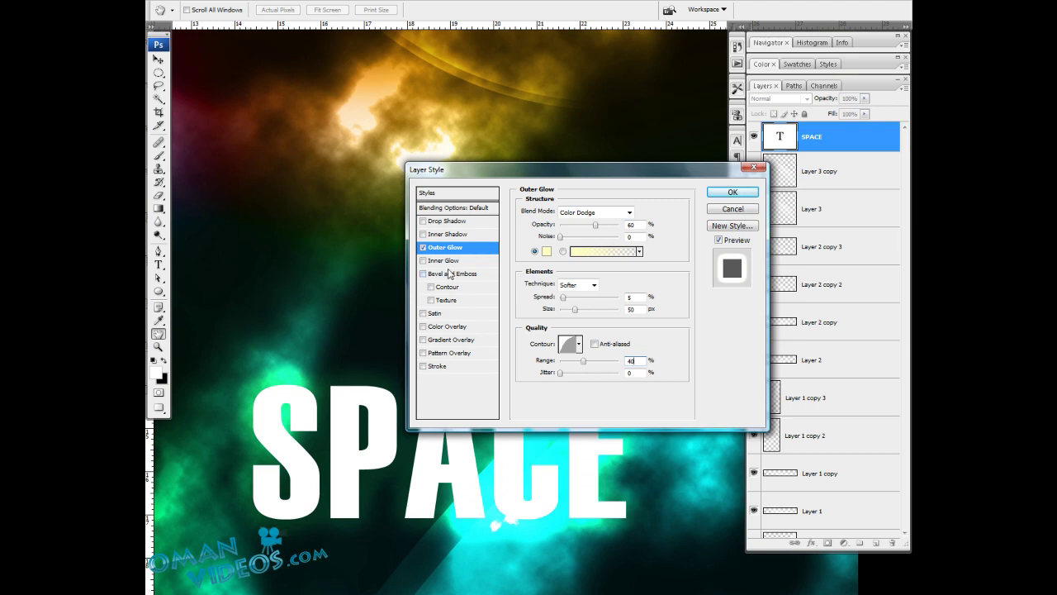
pyautogui.click(728, 193)
# Step: Collapse the SPACE layer's effects list and duplicate the layer
pyautogui.moveTo(512, 348); pyautogui.dragTo(561, 312)
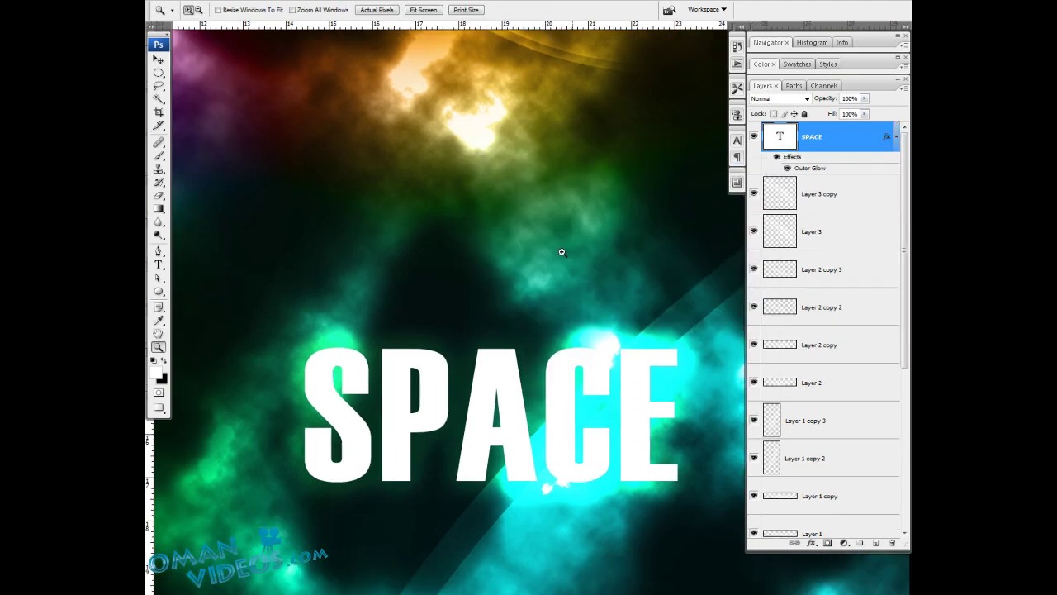
pyautogui.keyDown('ctrl'); pyautogui.keyDown('alt'); pyautogui.click(486, 297); pyautogui.keyUp('alt'); pyautogui.keyUp('ctrl')
pyautogui.moveTo(505, 291); pyautogui.dragTo(508, 299)
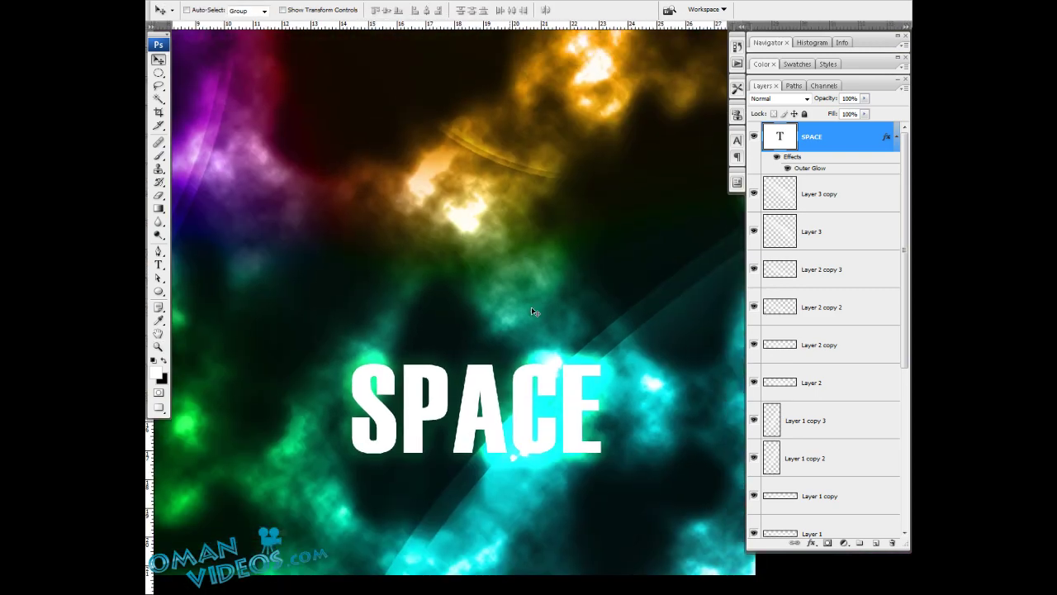
pyautogui.click(895, 141)
pyautogui.hotkey('ctrl', 'j')
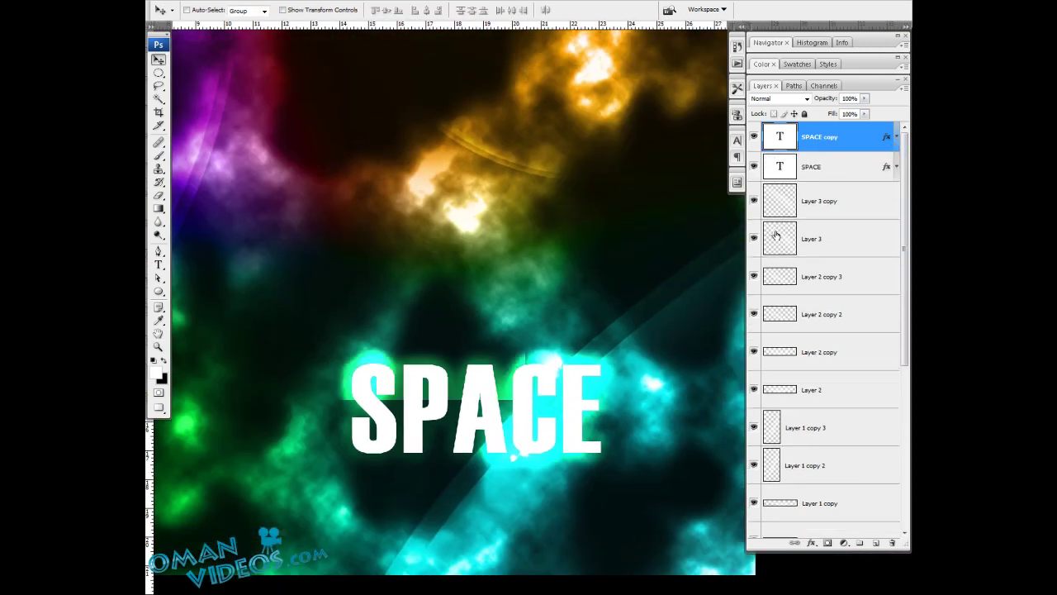
# Step: Create an empty layer directly above the original SPACE layer, beneath its copy
pyautogui.moveTo(565, 278); pyautogui.dragTo(527, 247)
pyautogui.click(856, 170)
pyautogui.moveTo(801, 154); pyautogui.dragTo(877, 543)
pyautogui.click(877, 544)
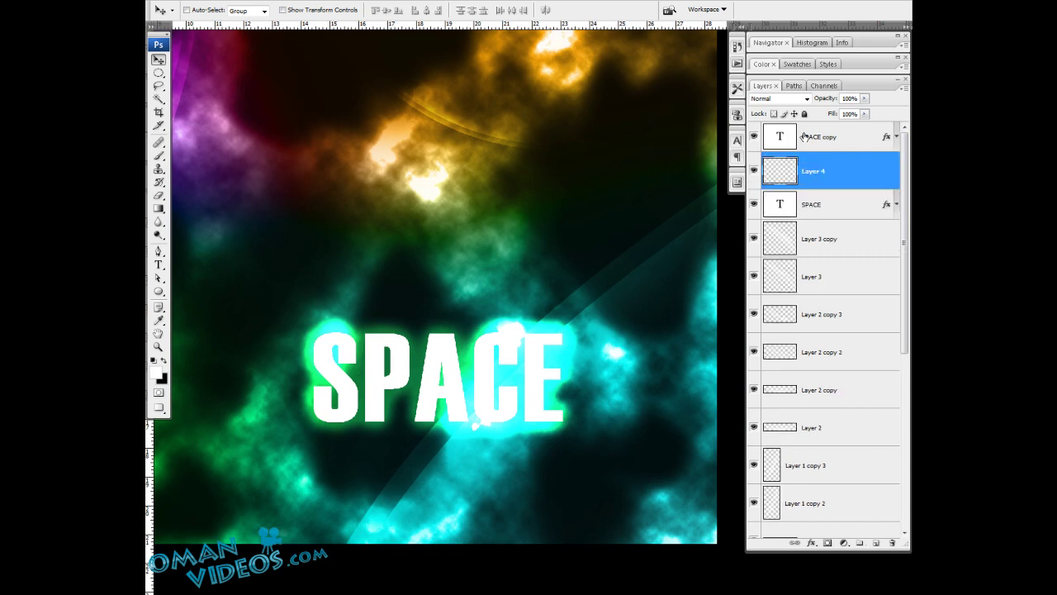
# Step: Try rasterizing the SPACE copy text layer, and undo it
pyautogui.moveTo(861, 136)
pyautogui.mouseDown()
pyautogui.moveTo(853, 163)
pyautogui.moveTo(848, 146)
pyautogui.mouseUp()
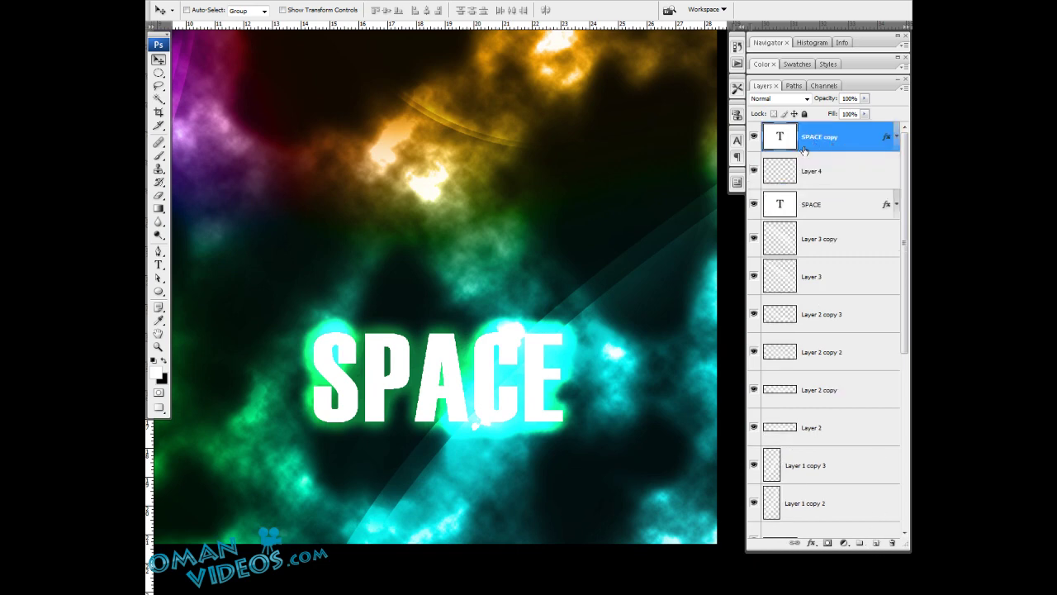
pyautogui.rightClick(850, 137)
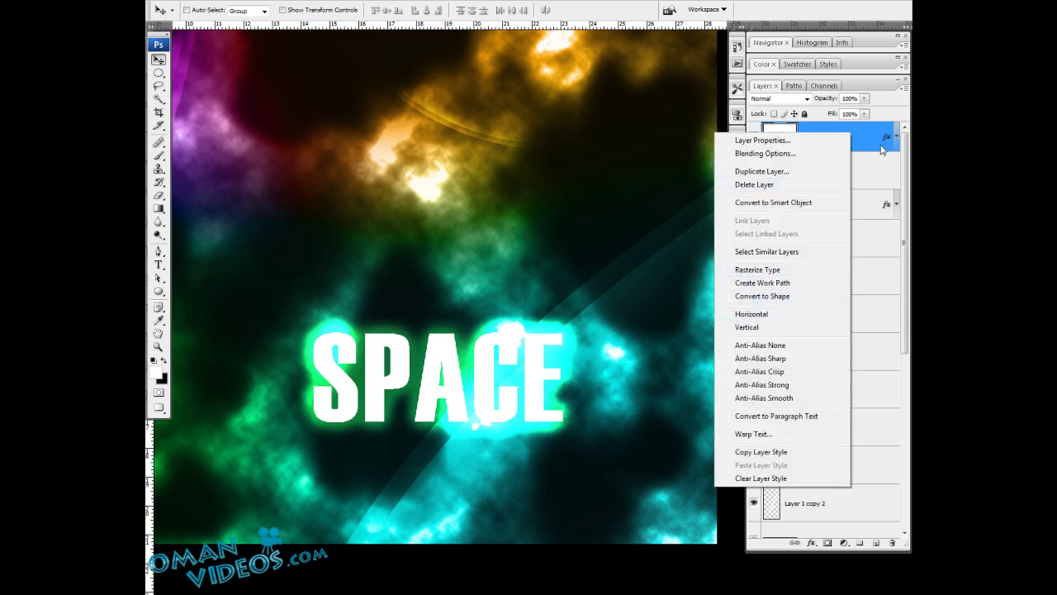
pyautogui.click(764, 271)
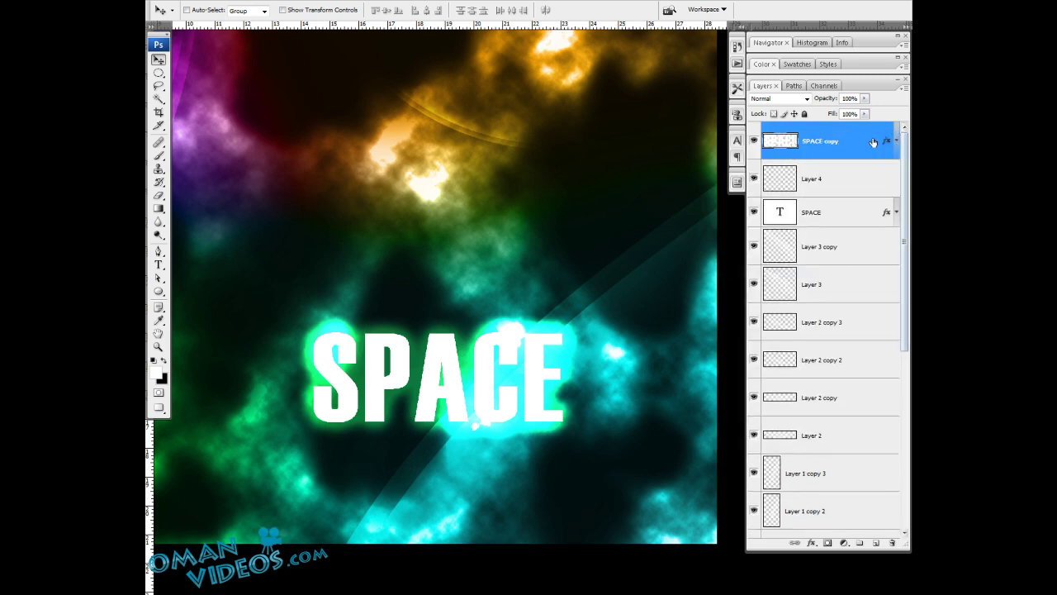
pyautogui.hotkey('ctrl', 'z')
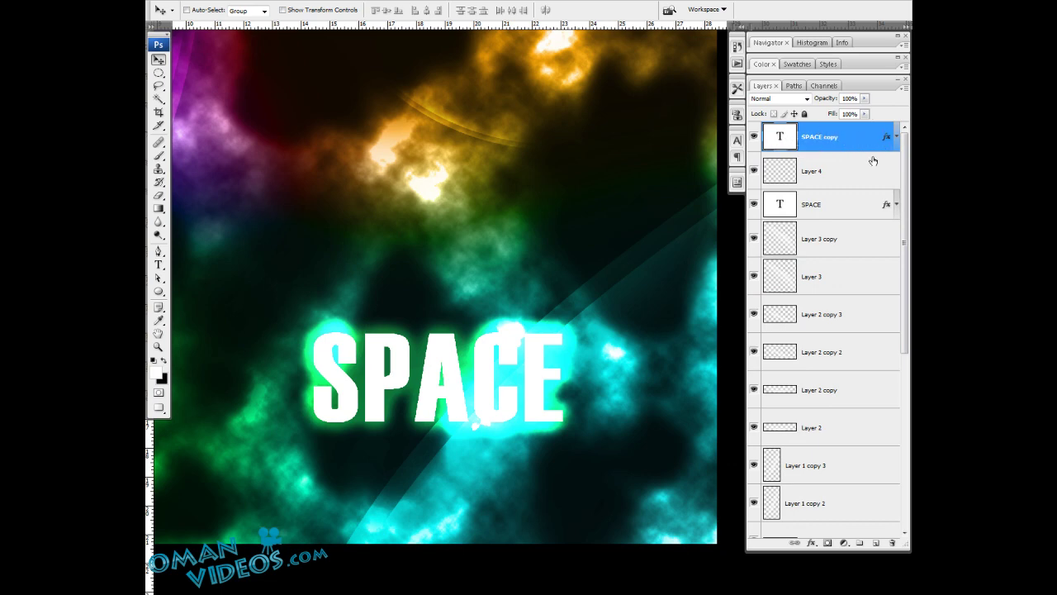
# Step: Merge the SPACE copy text layer down into the empty Layer 4
pyautogui.click(823, 170)
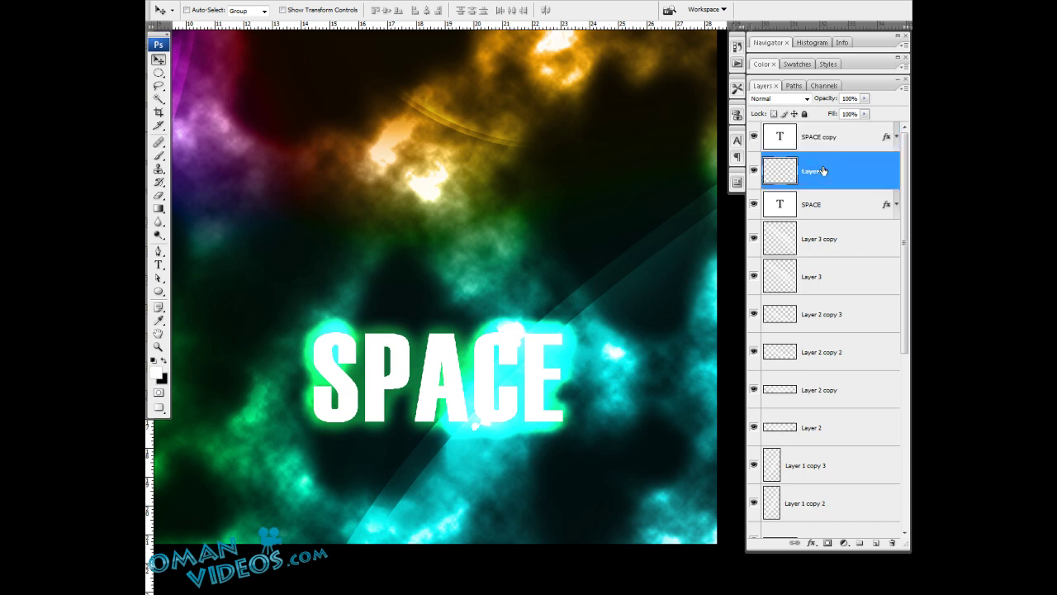
pyautogui.click(853, 137)
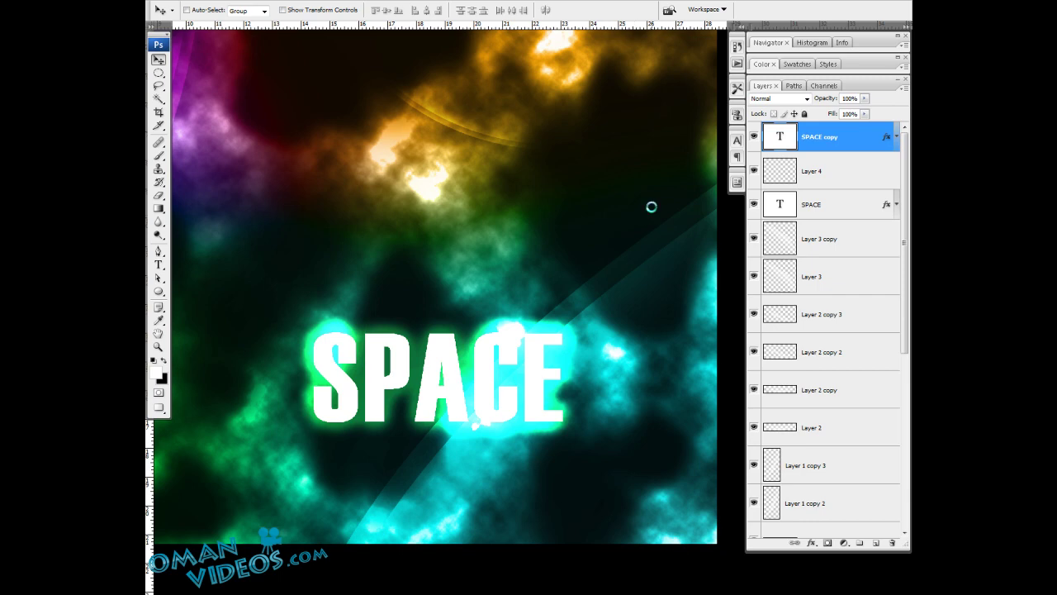
pyautogui.hotkey('ctrl', 'e')
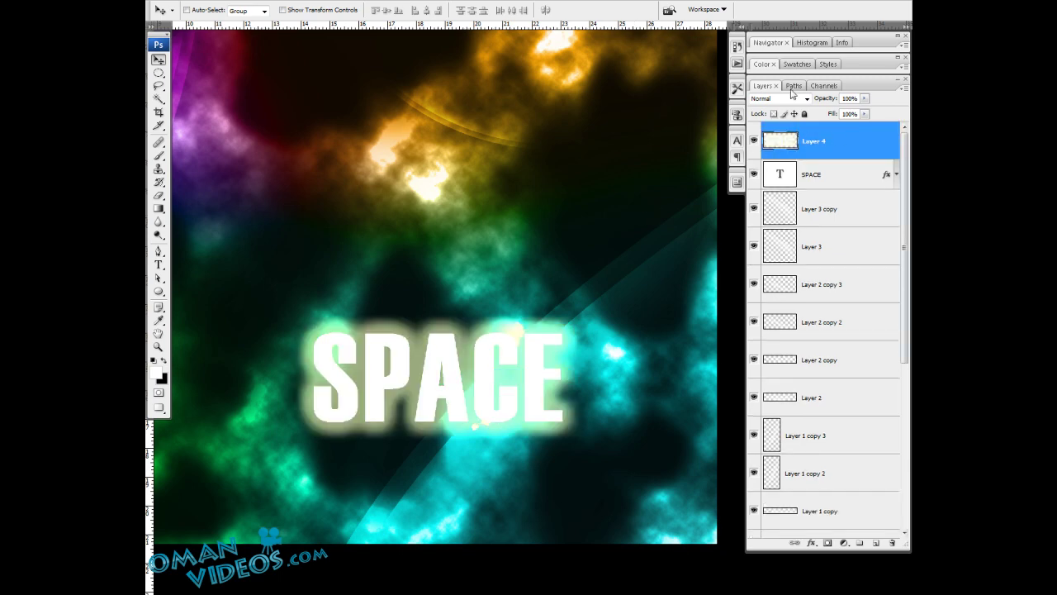
# Step: Switch the document to the full screen mode with the menu bar, centred on the SPACE title
pyautogui.moveTo(501, 218); pyautogui.dragTo(494, 198)
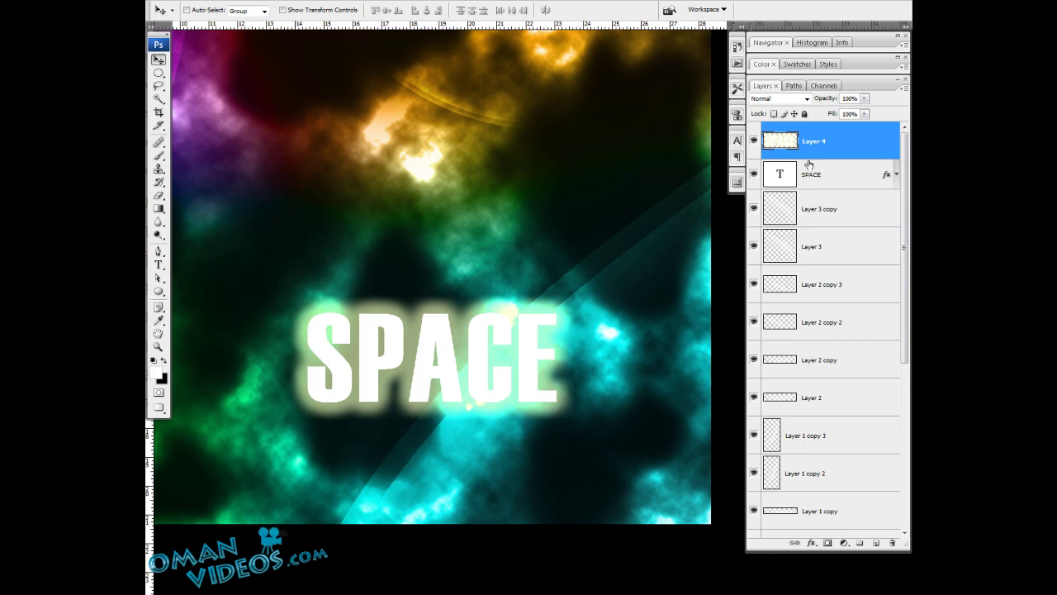
pyautogui.moveTo(401, 254); pyautogui.dragTo(463, 163)
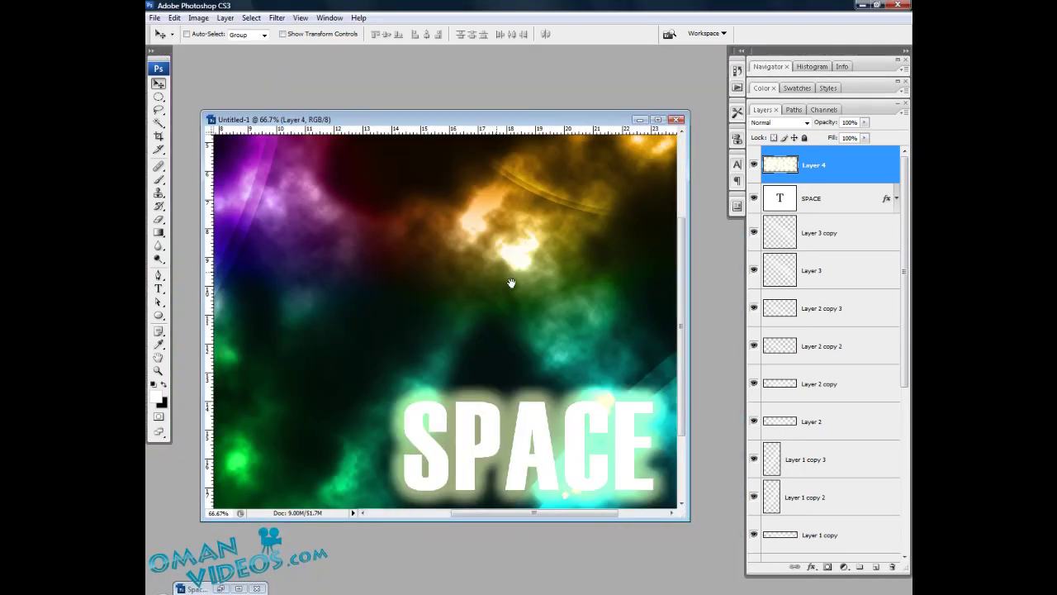
pyautogui.press('f')
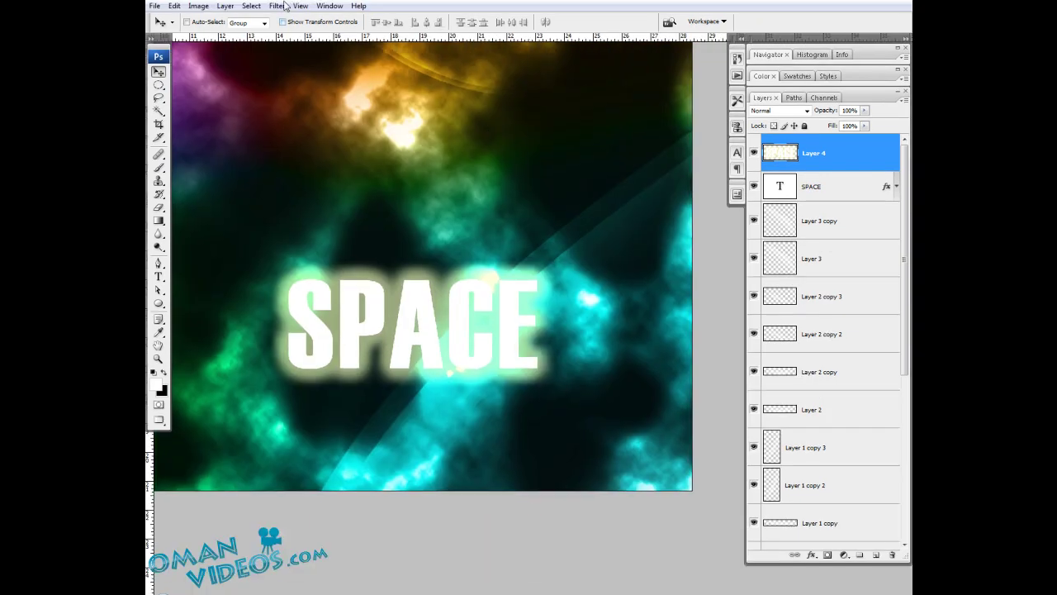
# Step: Apply a Radial Blur to Layer 4 with amount 40, the Zoom method and Good quality
pyautogui.click(277, 6)
pyautogui.moveTo(309, 128)
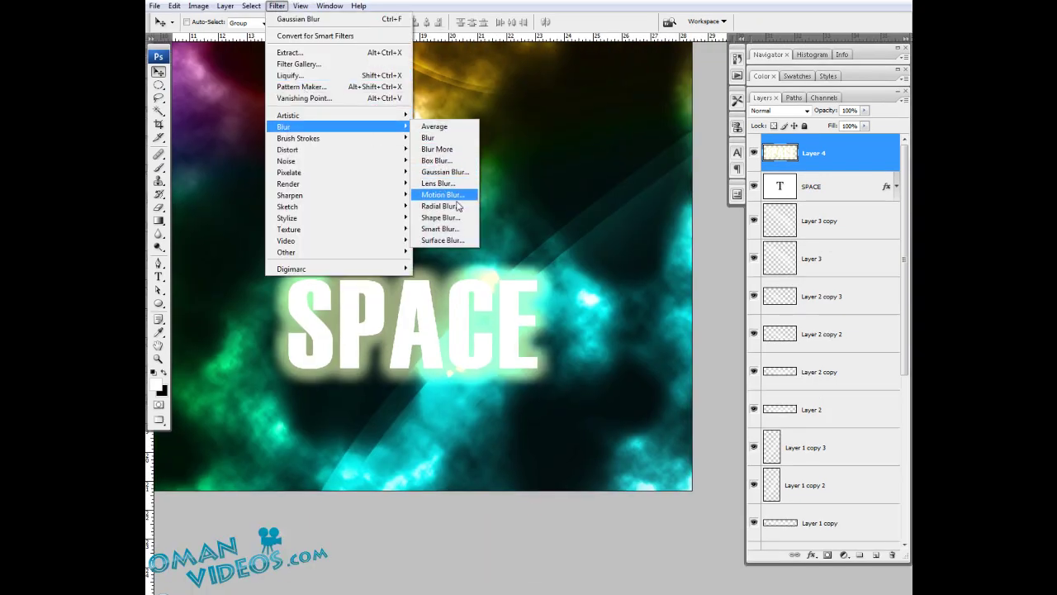
pyautogui.click(442, 206)
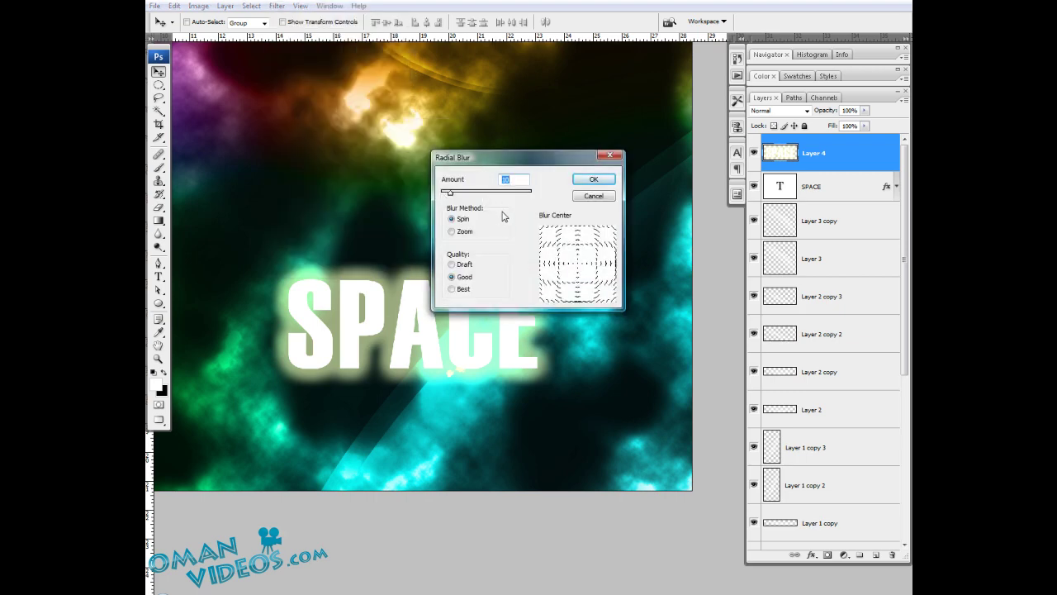
pyautogui.write('40')
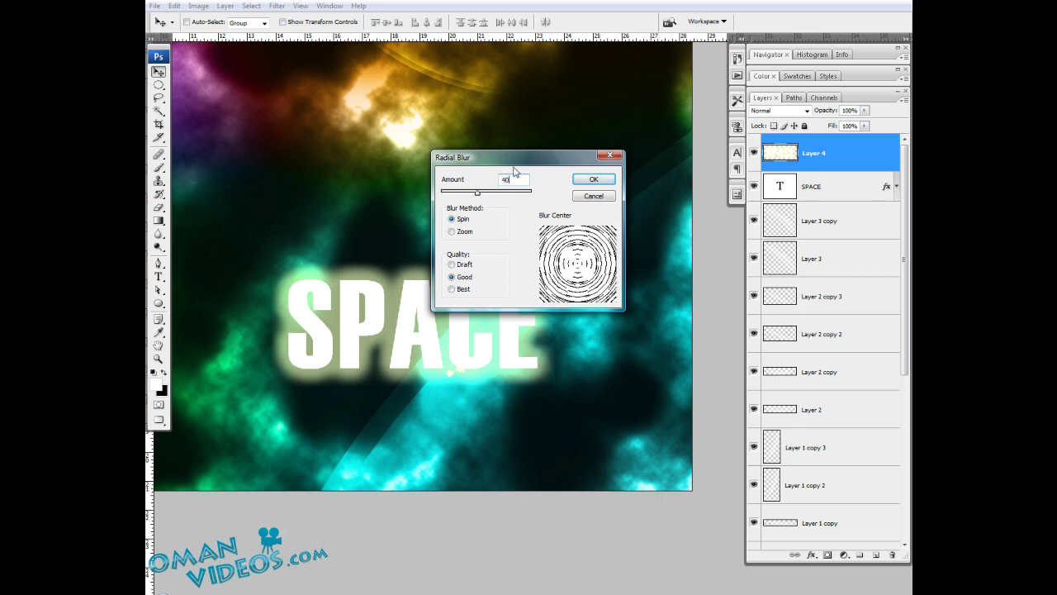
pyautogui.moveTo(529, 164); pyautogui.dragTo(550, 144)
pyautogui.click(484, 212)
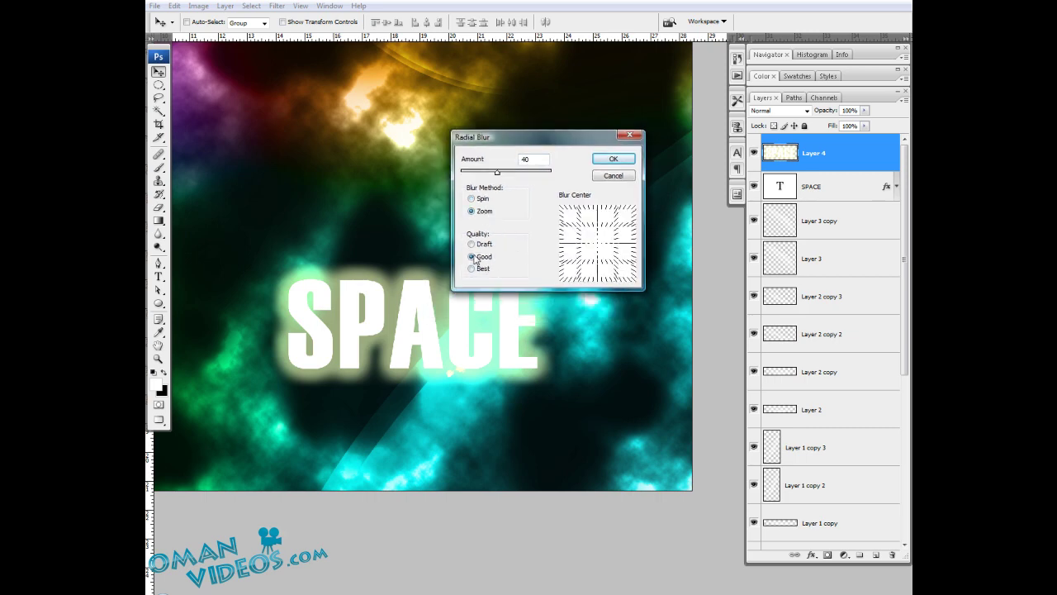
pyautogui.click(613, 159)
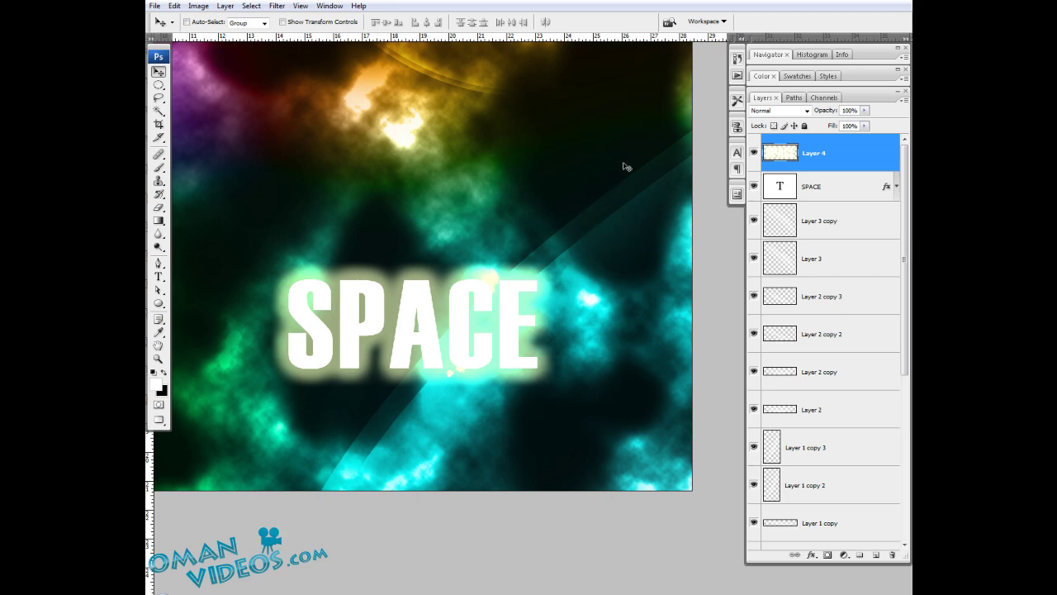
# Step: Set Layer 4's blend mode to Soft Light and compare the title with that layer hidden and shown
pyautogui.click(781, 110)
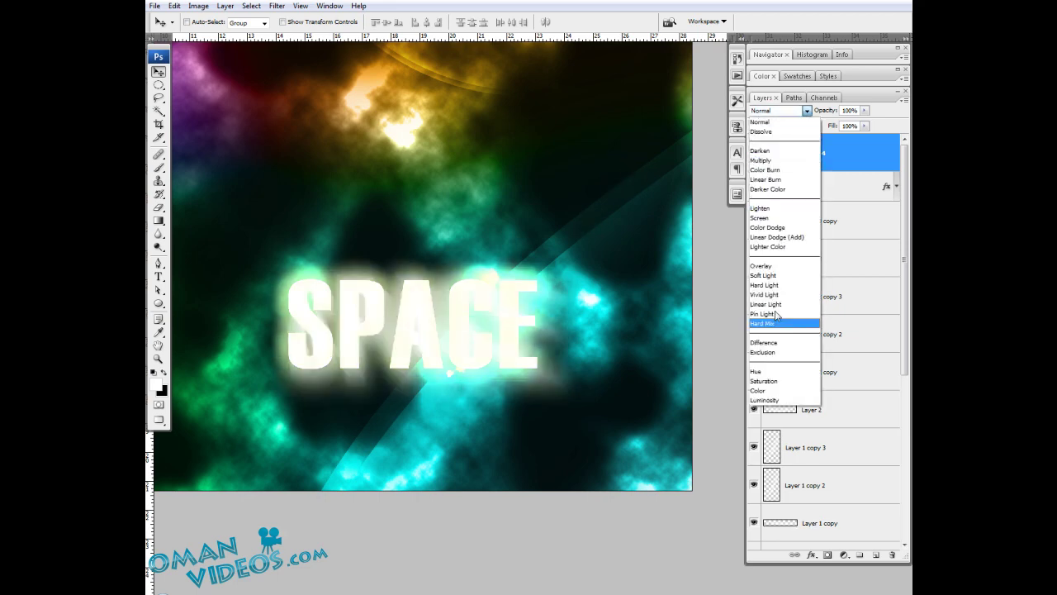
pyautogui.click(777, 274)
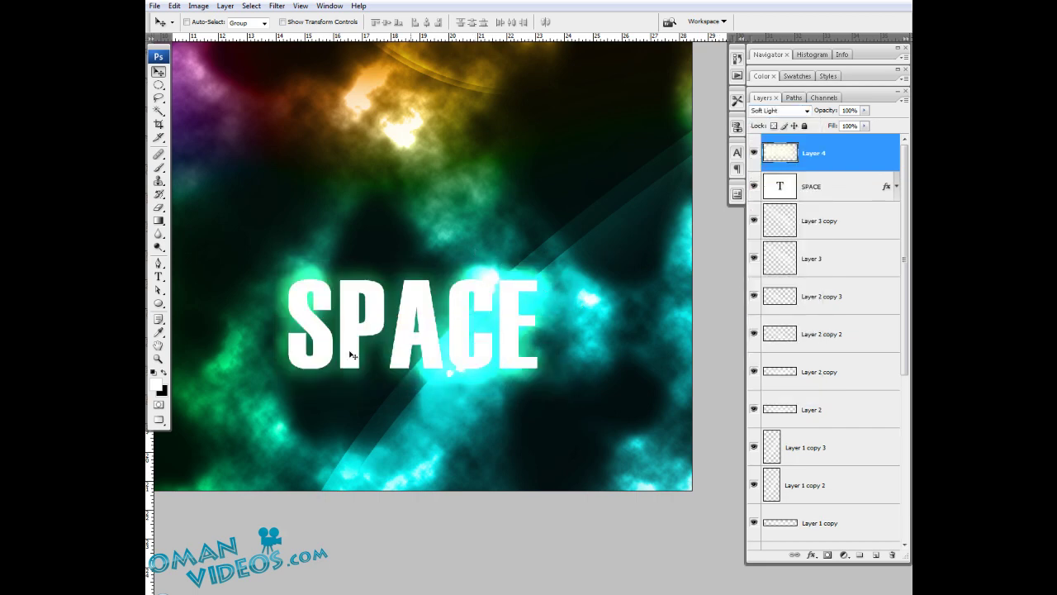
pyautogui.click(754, 153)
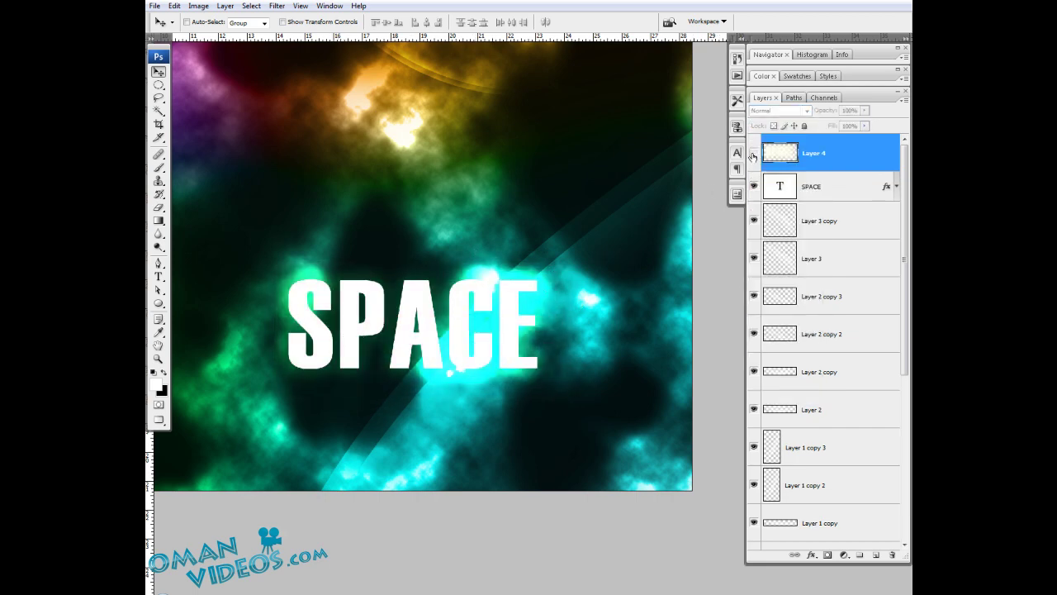
pyautogui.click(753, 154)
pyautogui.click(754, 153)
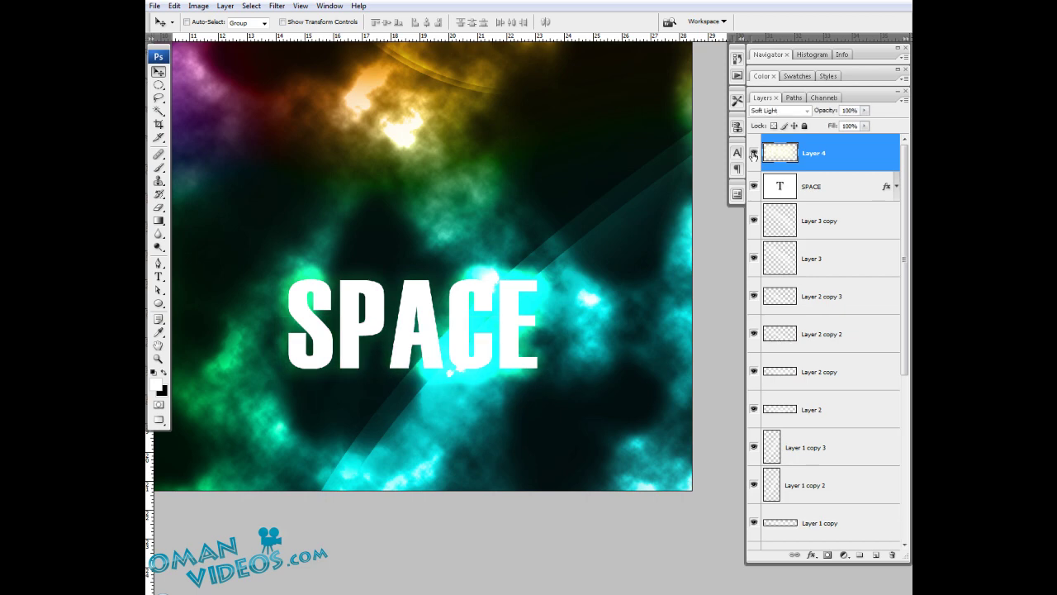
pyautogui.click(753, 153)
# Step: Reduce the SPACE text layer's fill opacity to 0% in its blending options
pyautogui.moveTo(363, 190); pyautogui.dragTo(461, 213)
pyautogui.doubleClick(834, 186)
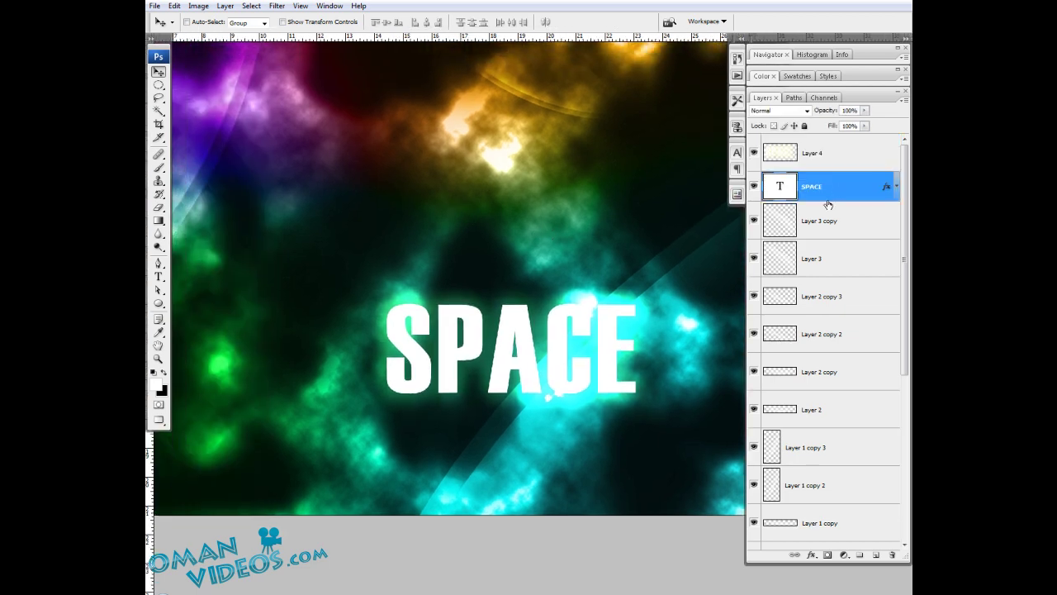
pyautogui.moveTo(464, 175); pyautogui.dragTo(597, 181)
pyautogui.moveTo(672, 166); pyautogui.dragTo(473, 204)
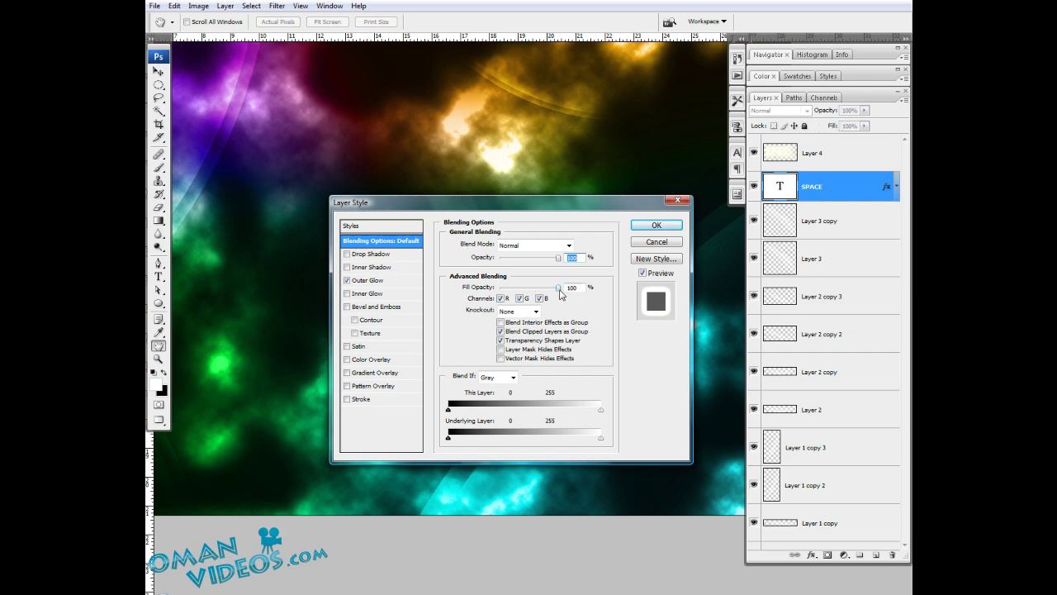
pyautogui.moveTo(559, 289); pyautogui.dragTo(475, 291)
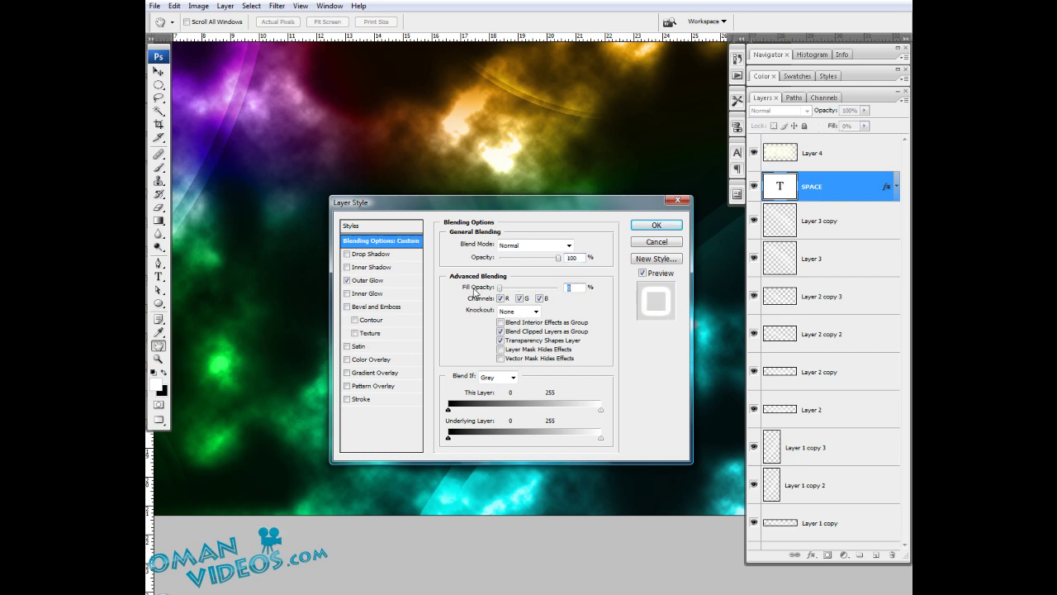
pyautogui.click(657, 224)
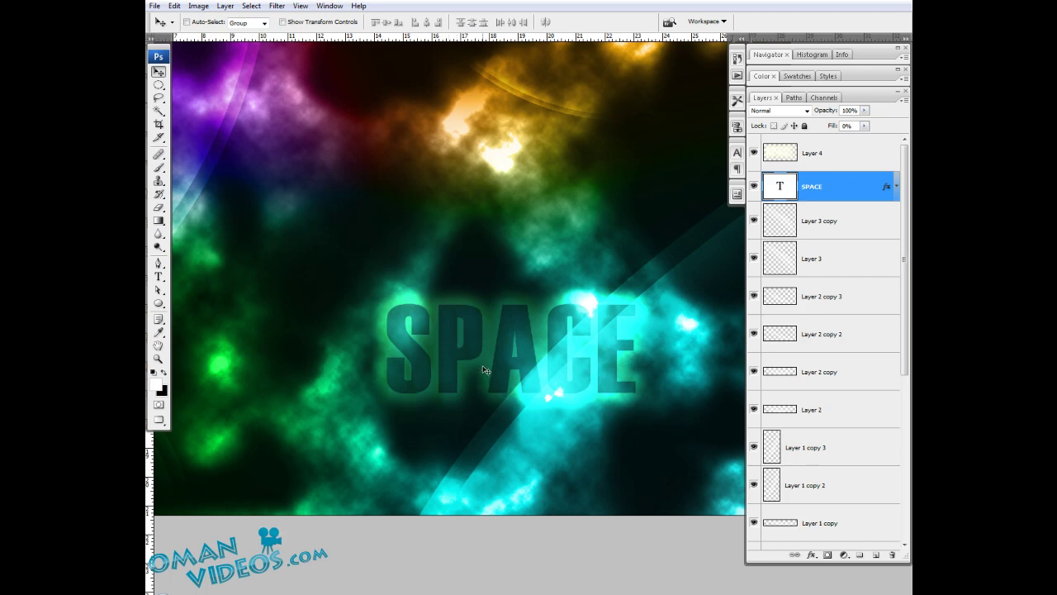
# Step: Set the SPACE text layer's outer glow to 40% range and 80% opacity
pyautogui.doubleClick(850, 193)
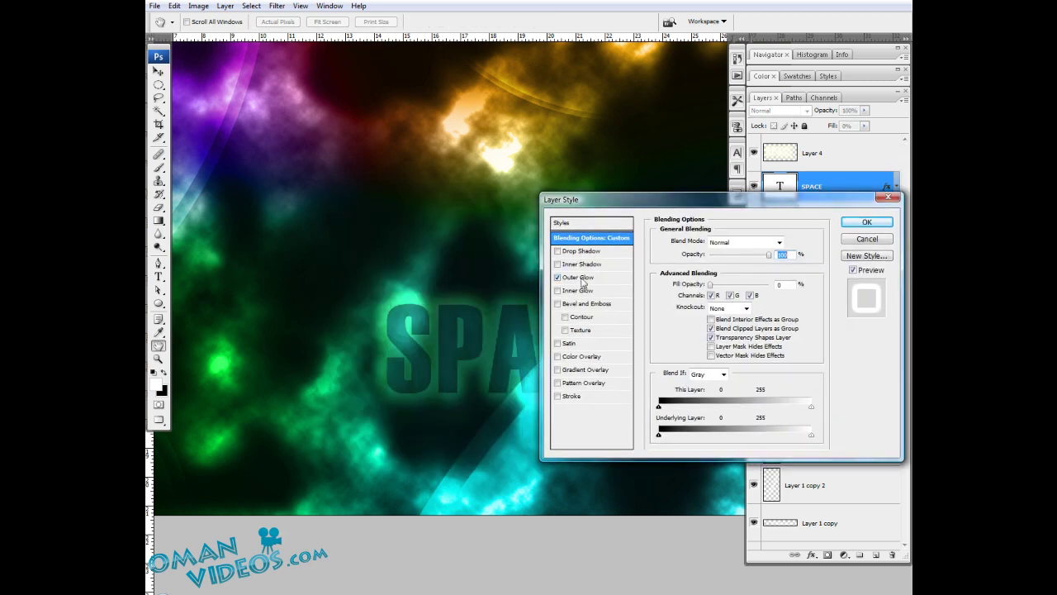
pyautogui.click(581, 278)
pyautogui.moveTo(718, 394); pyautogui.dragTo(696, 394)
pyautogui.click(765, 391)
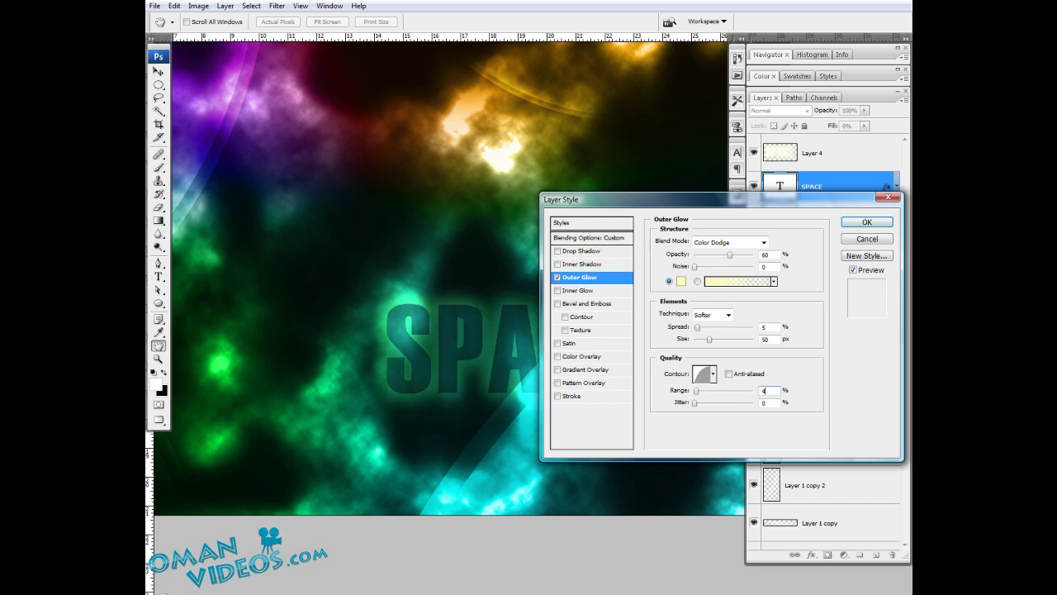
pyautogui.write('0')
pyautogui.moveTo(730, 255); pyautogui.dragTo(744, 256)
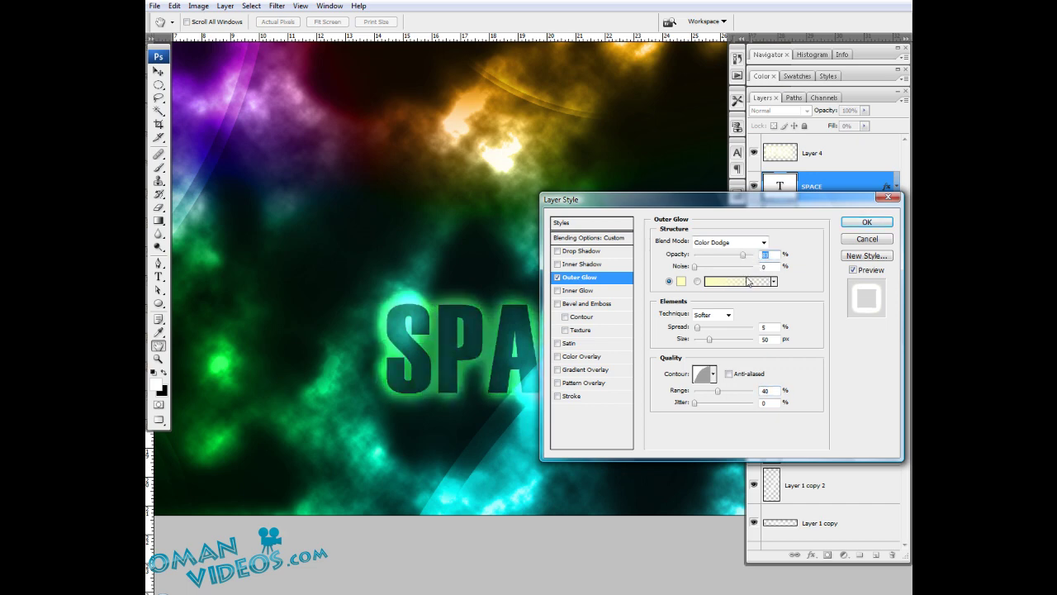
pyautogui.write('80')
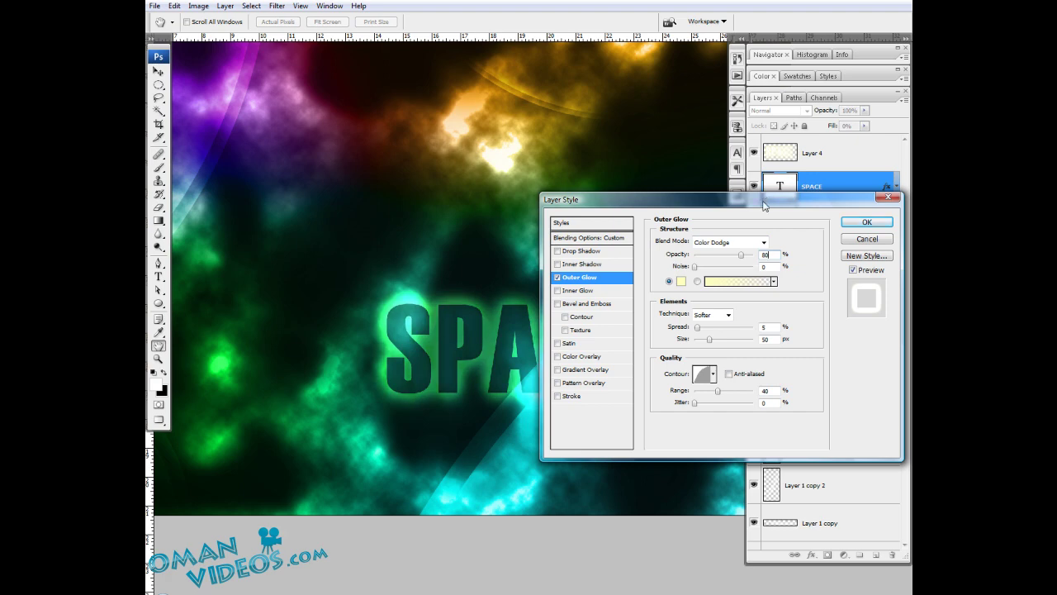
# Step: Set the SPACE outer glow's size to 40 px and spread to 10%, and apply the layer style
pyautogui.moveTo(764, 206); pyautogui.dragTo(496, 53)
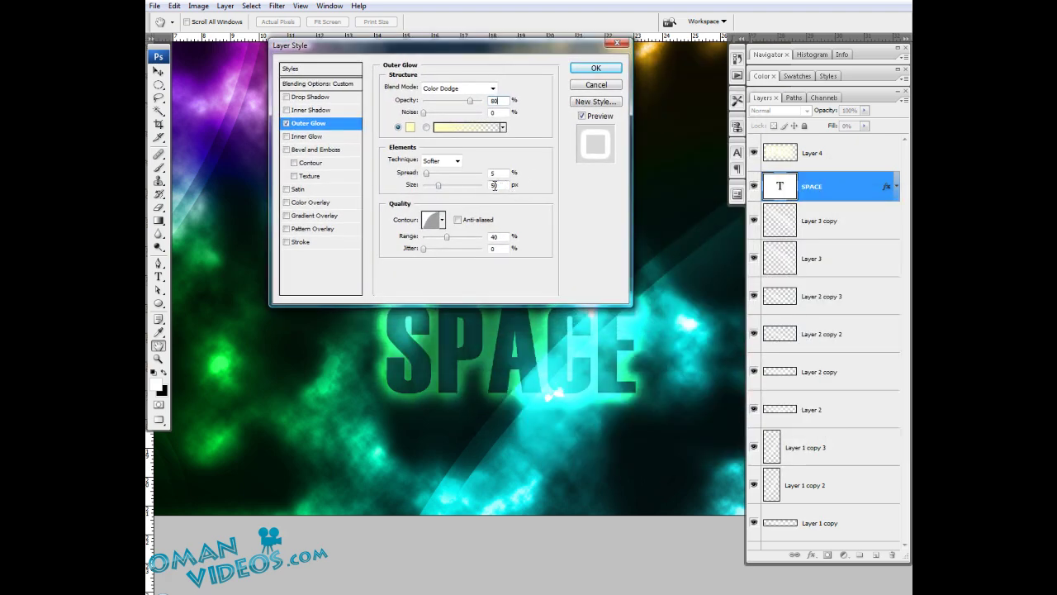
pyautogui.write('4')
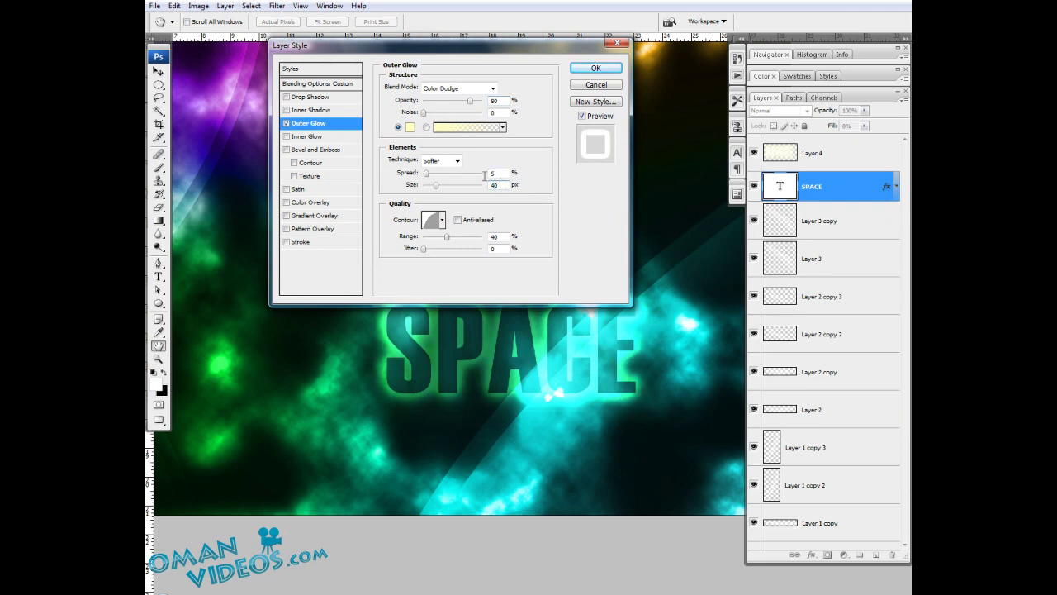
pyautogui.doubleClick(489, 174)
pyautogui.write('10')
pyautogui.click(601, 69)
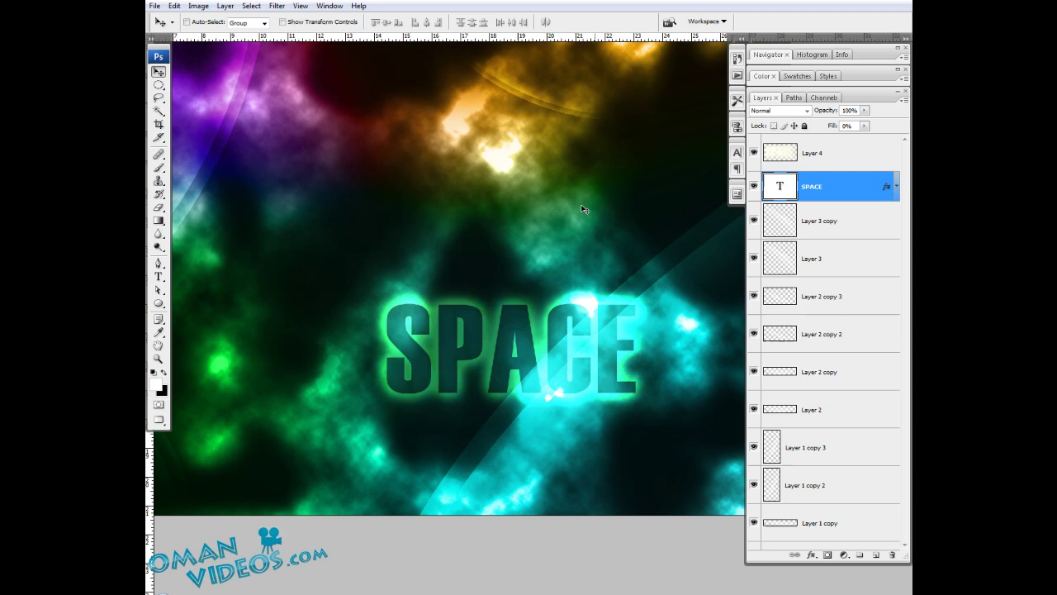
# Step: Move the SPACE text layer and Layer 4 together to the upper middle of the canvas, across the purple and orange clouds
pyautogui.keyDown('alt'); pyautogui.click(518, 268); pyautogui.keyUp('alt')
pyautogui.moveTo(570, 247); pyautogui.dragTo(498, 278)
pyautogui.keyDown('alt'); pyautogui.click(542, 320); pyautogui.keyUp('alt')
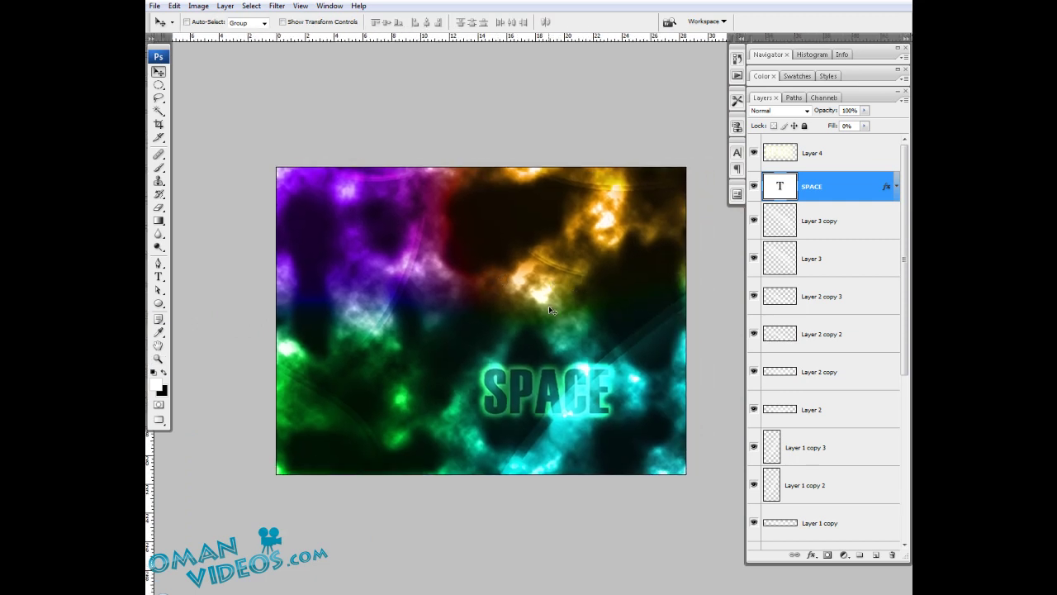
pyautogui.keyDown('shift'); pyautogui.click(818, 152); pyautogui.keyUp('shift')
pyautogui.moveTo(578, 347); pyautogui.dragTo(561, 277)
pyautogui.moveTo(574, 238); pyautogui.dragTo(530, 245)
pyautogui.keyDown('ctrl'); pyautogui.click(541, 355); pyautogui.keyUp('ctrl')
pyautogui.moveTo(537, 338); pyautogui.dragTo(343, 396)
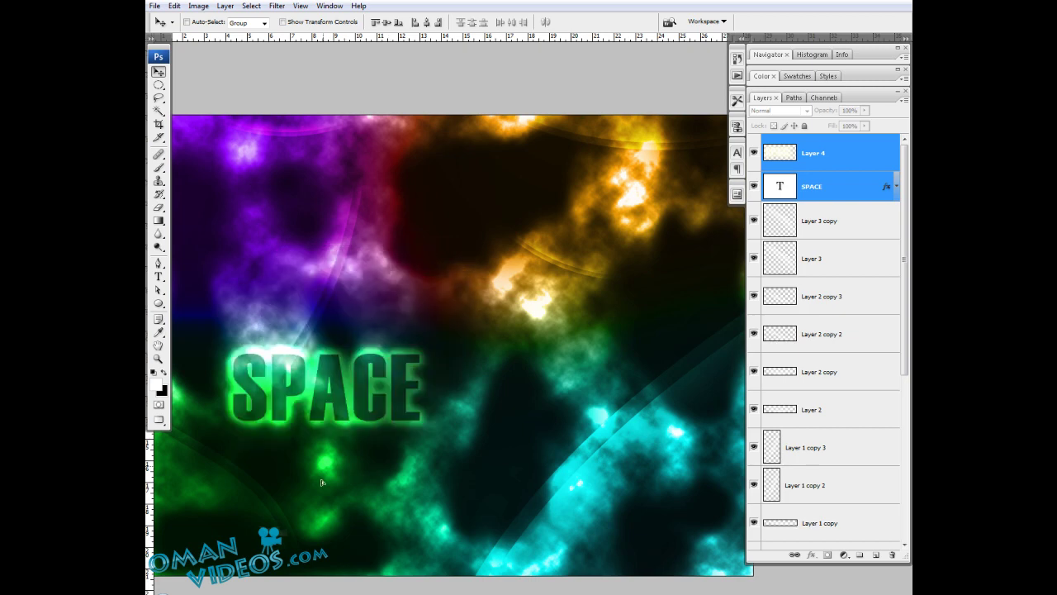
pyautogui.moveTo(322, 483); pyautogui.dragTo(537, 342)
pyautogui.press('space')
pyautogui.moveTo(628, 334); pyautogui.dragTo(558, 205)
pyautogui.moveTo(495, 269); pyautogui.dragTo(533, 258)
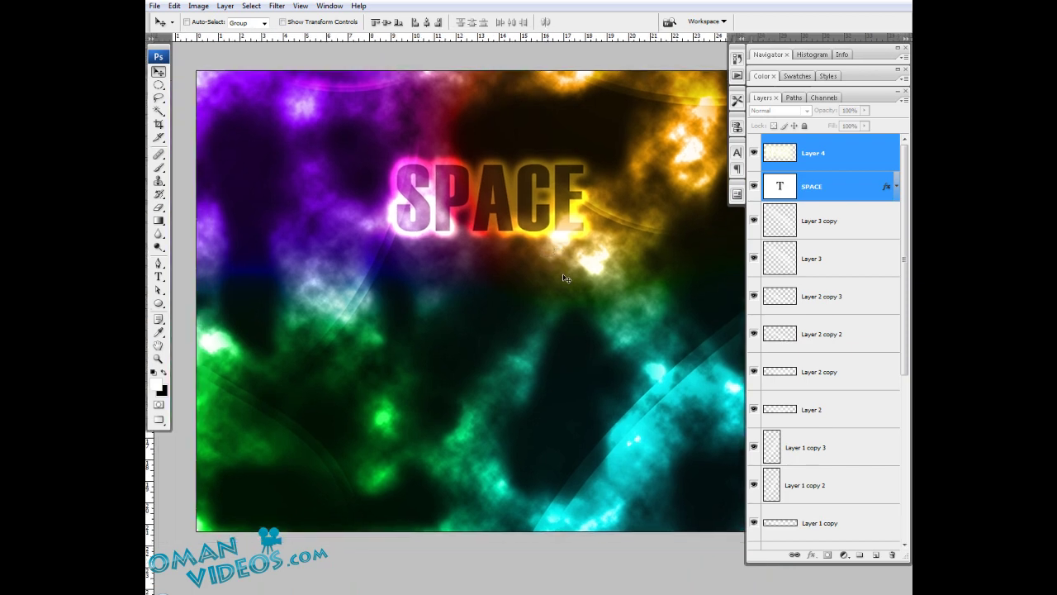
# Step: Create an empty layer above Layer 4 and name it stars
pyautogui.click(856, 166)
pyautogui.click(876, 555)
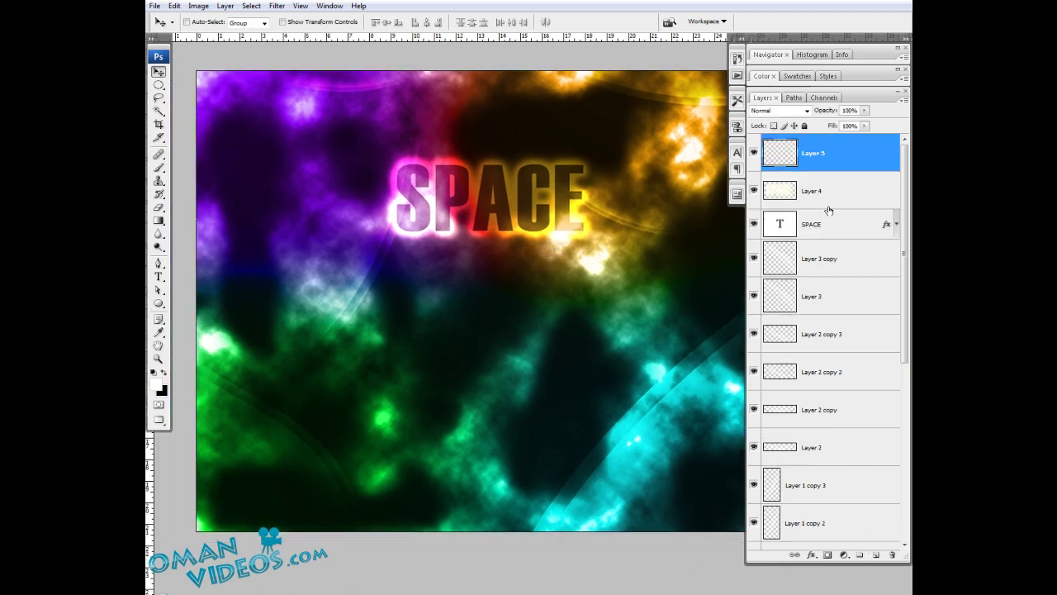
pyautogui.doubleClick(812, 155)
pyautogui.write('stars')
pyautogui.press('Return')
# Step: Choose the Brush tool with the 80 px star-shaped brush tip
pyautogui.click(159, 167)
pyautogui.press('space')
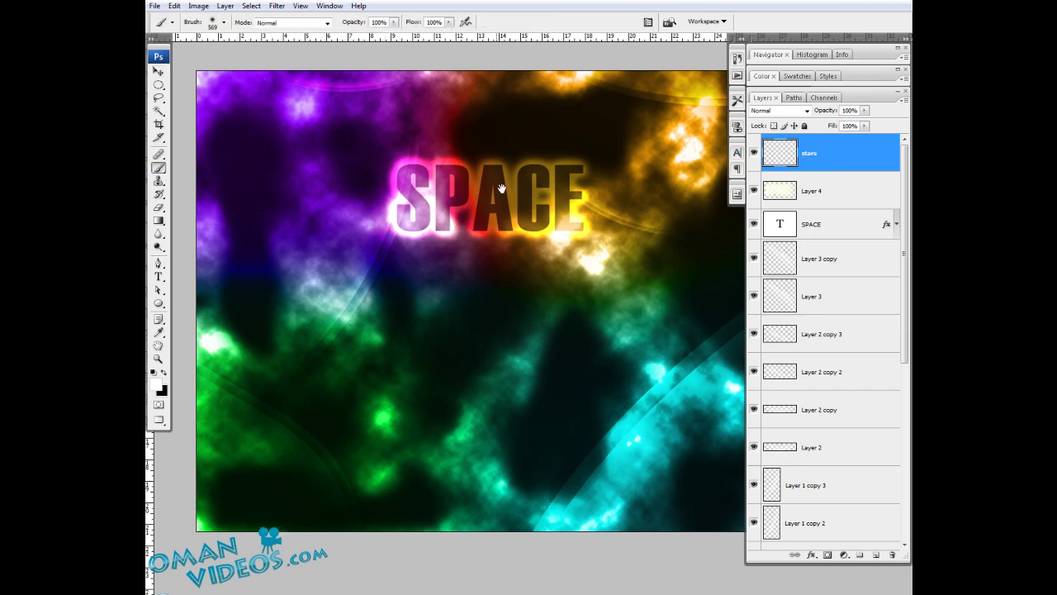
pyautogui.moveTo(498, 188)
pyautogui.mouseDown()
pyautogui.moveTo(413, 206)
pyautogui.moveTo(493, 196)
pyautogui.mouseUp()
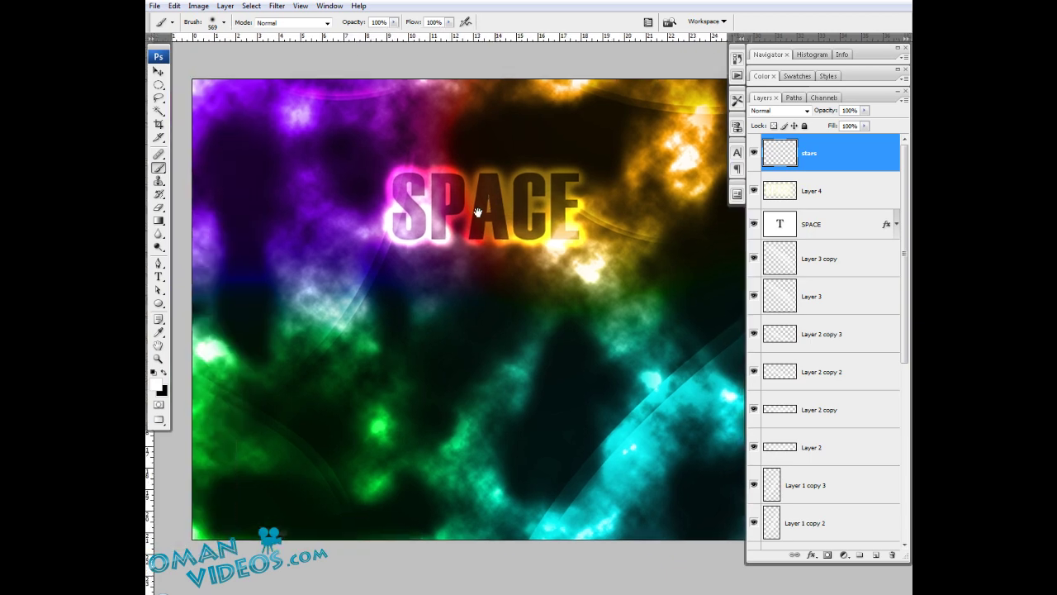
pyautogui.click(223, 22)
pyautogui.moveTo(279, 121); pyautogui.dragTo(279, 153)
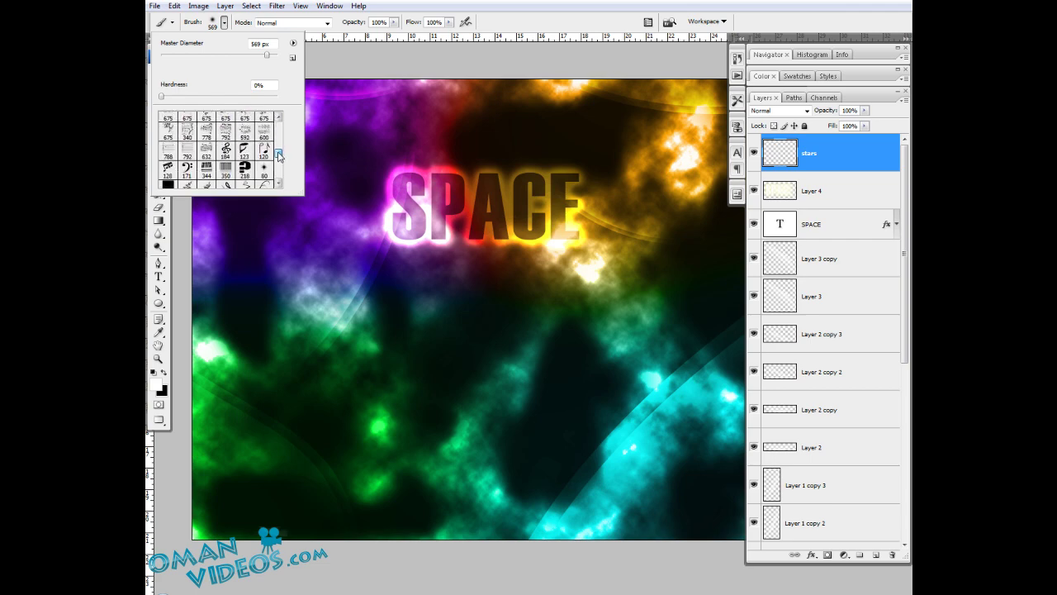
pyautogui.click(263, 170)
pyautogui.click(683, 51)
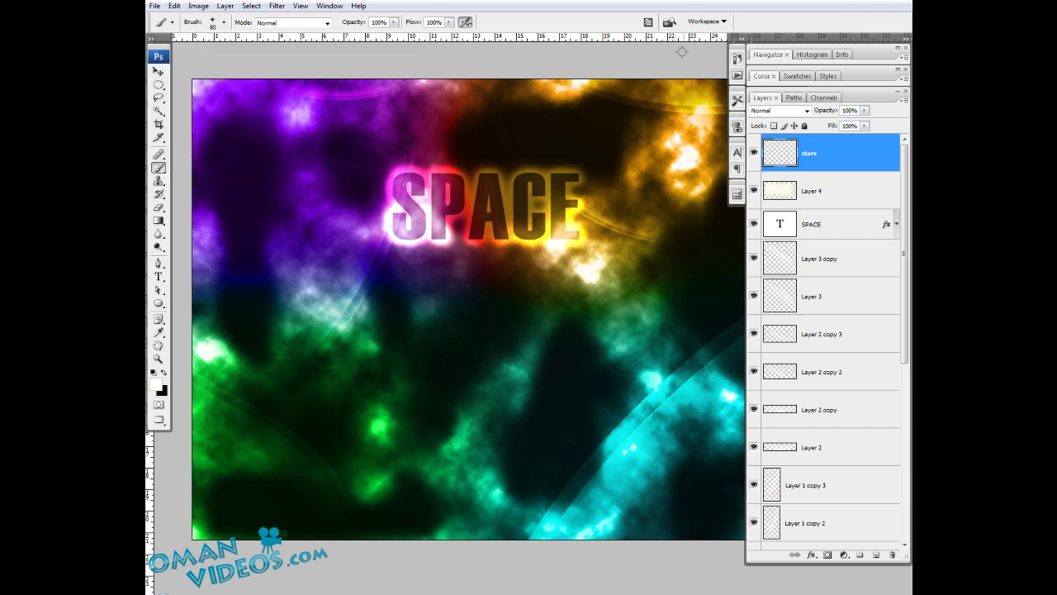
# Step: Review the star brush's scattering and shape dynamics settings, and set its tip diameter to 70 px
pyautogui.click(737, 126)
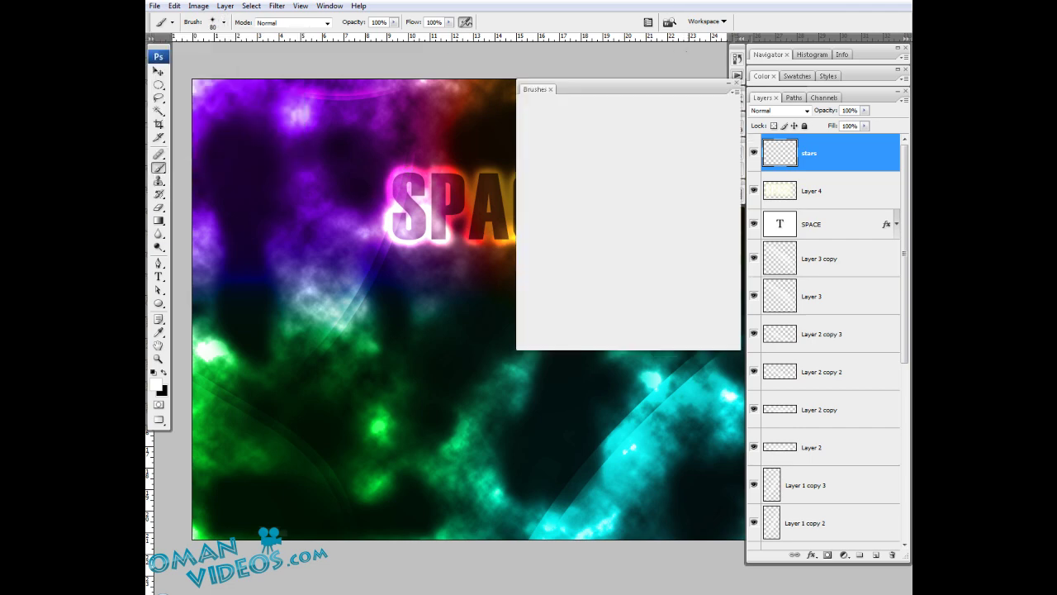
pyautogui.click(543, 143)
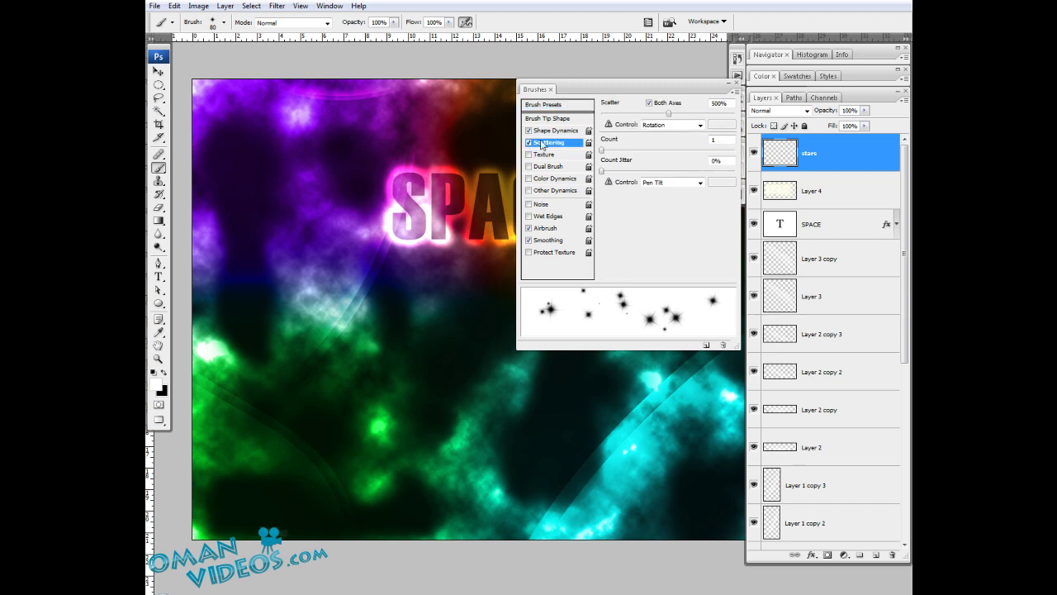
pyautogui.click(558, 132)
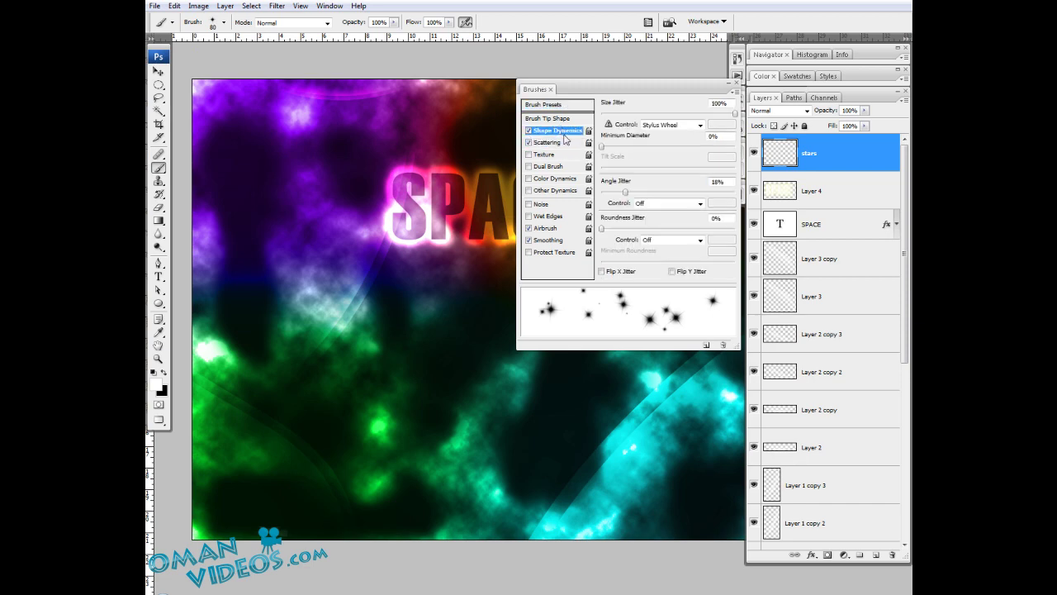
pyautogui.click(549, 118)
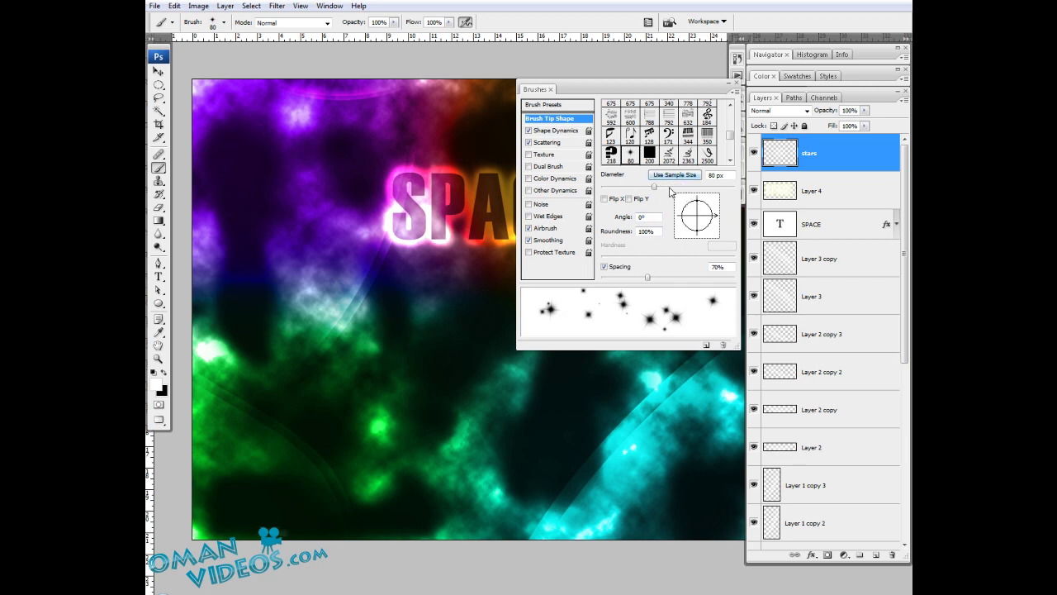
pyautogui.moveTo(655, 190)
pyautogui.mouseDown()
pyautogui.moveTo(624, 193)
pyautogui.moveTo(649, 193)
pyautogui.mouseUp()
pyautogui.moveTo(712, 176); pyautogui.dragTo(672, 198)
pyautogui.write('8')
pyautogui.write('70')
pyautogui.doubleClick(718, 267)
# Step: Set the star brush's size jitter to 100% and its scatter to 1000% on both axes
pyautogui.click(558, 131)
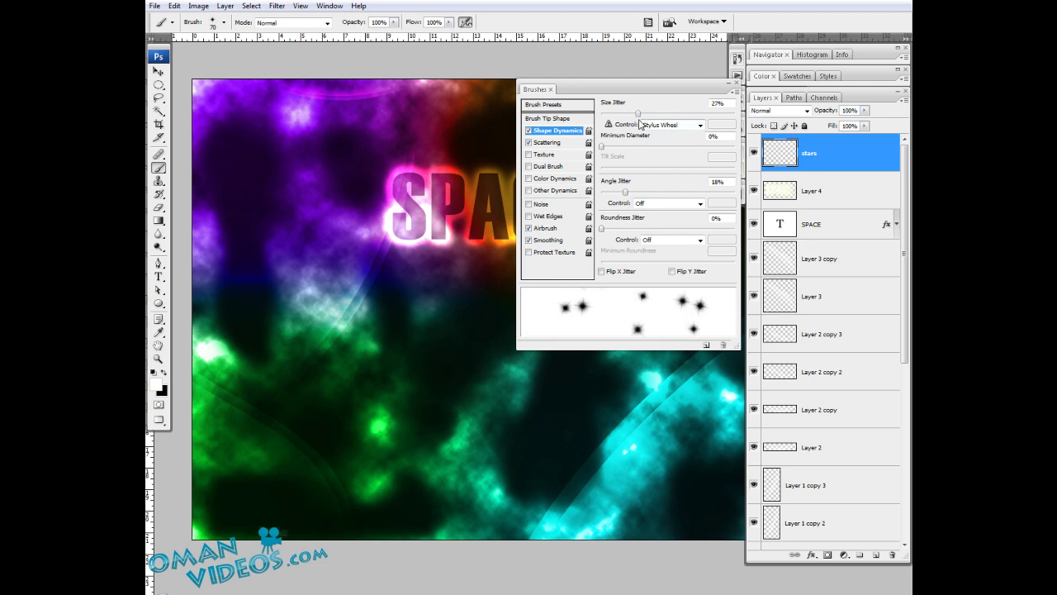
pyautogui.moveTo(638, 113); pyautogui.dragTo(770, 126)
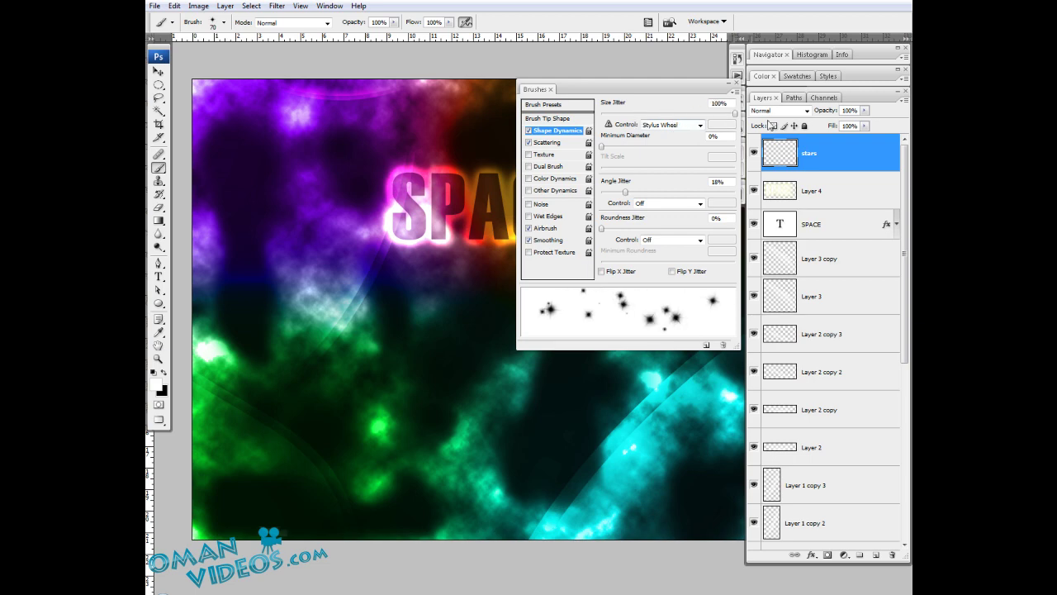
pyautogui.click(545, 142)
pyautogui.moveTo(670, 114); pyautogui.dragTo(739, 117)
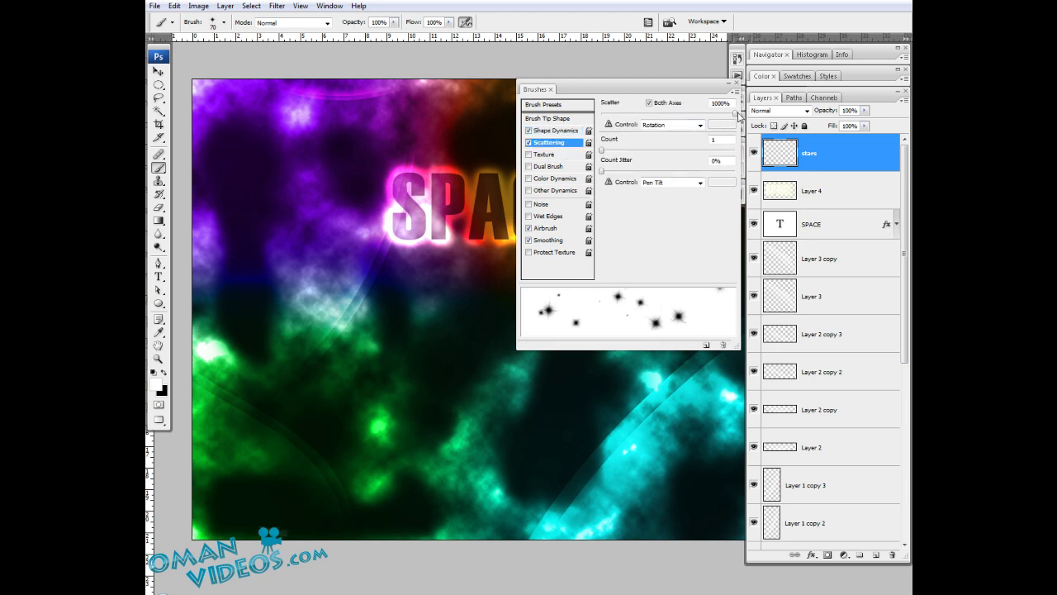
# Step: Paint scattered white stars of varying size across the whole canvas on the stars layer, including over the title
pyautogui.moveTo(604, 151)
pyautogui.mouseDown()
pyautogui.moveTo(632, 155)
pyautogui.moveTo(601, 153)
pyautogui.mouseUp()
pyautogui.click(568, 131)
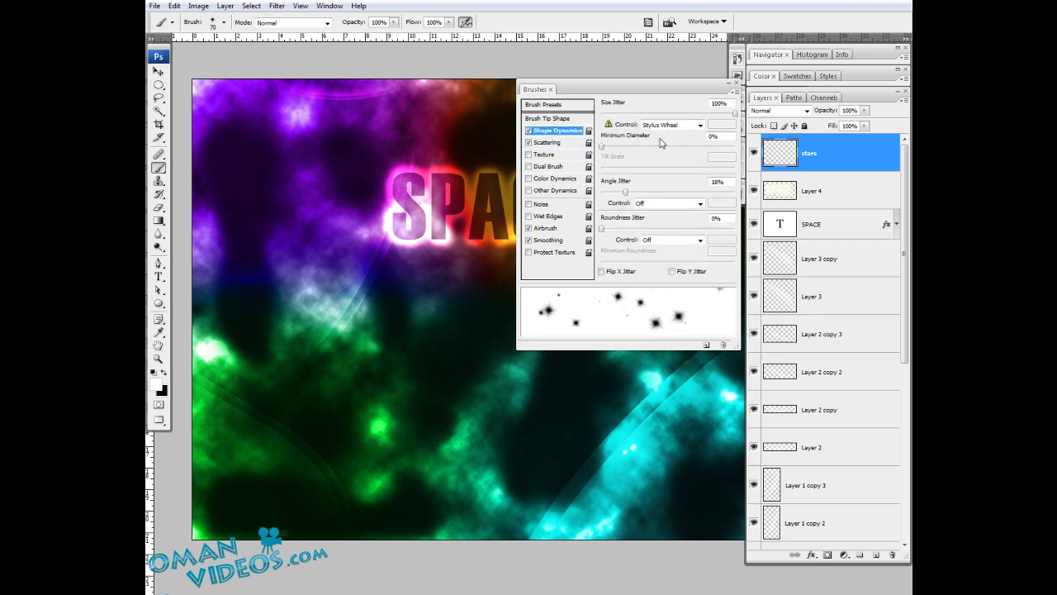
pyautogui.click(736, 96)
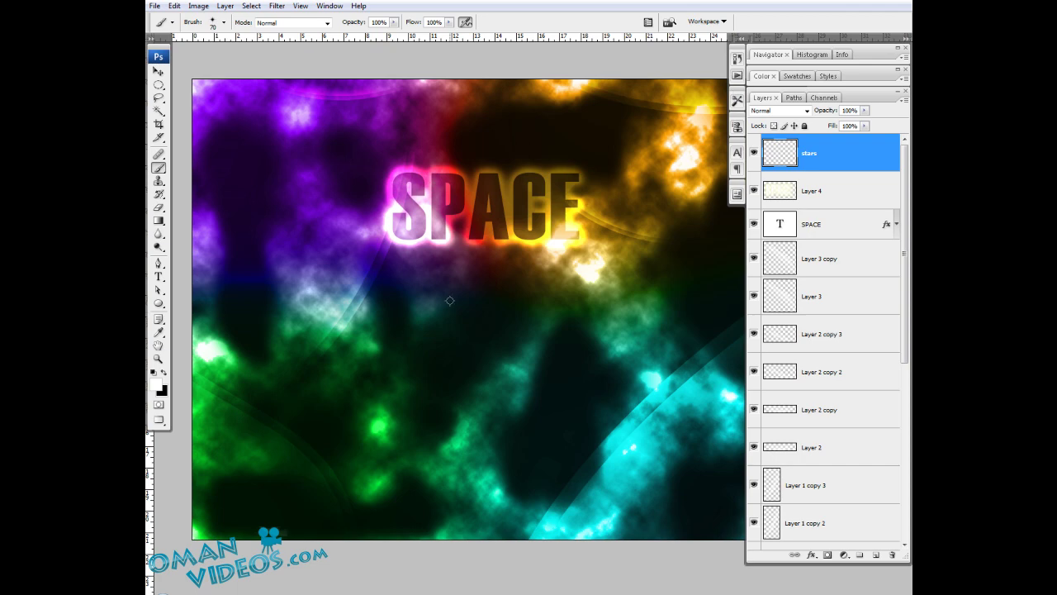
pyautogui.moveTo(461, 191)
pyautogui.mouseDown()
pyautogui.moveTo(453, 152)
pyautogui.moveTo(503, 167)
pyautogui.mouseUp()
pyautogui.moveTo(330, 157); pyautogui.dragTo(339, 235)
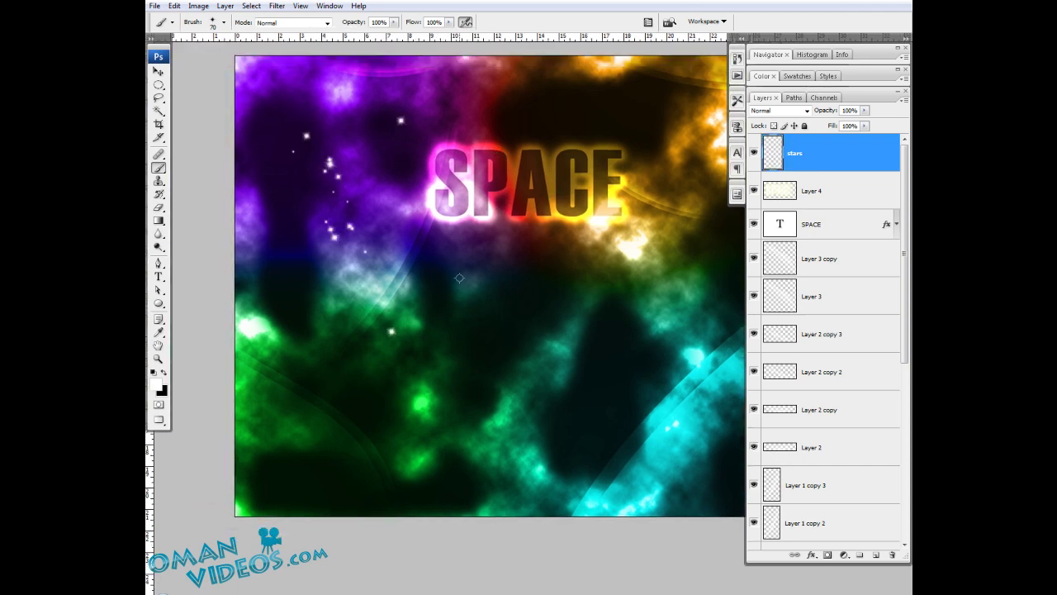
pyautogui.moveTo(460, 279)
pyautogui.mouseDown()
pyautogui.moveTo(431, 213)
pyautogui.moveTo(373, 151)
pyautogui.mouseUp()
pyautogui.moveTo(302, 376)
pyautogui.mouseDown()
pyautogui.moveTo(438, 258)
pyautogui.moveTo(362, 385)
pyautogui.mouseUp()
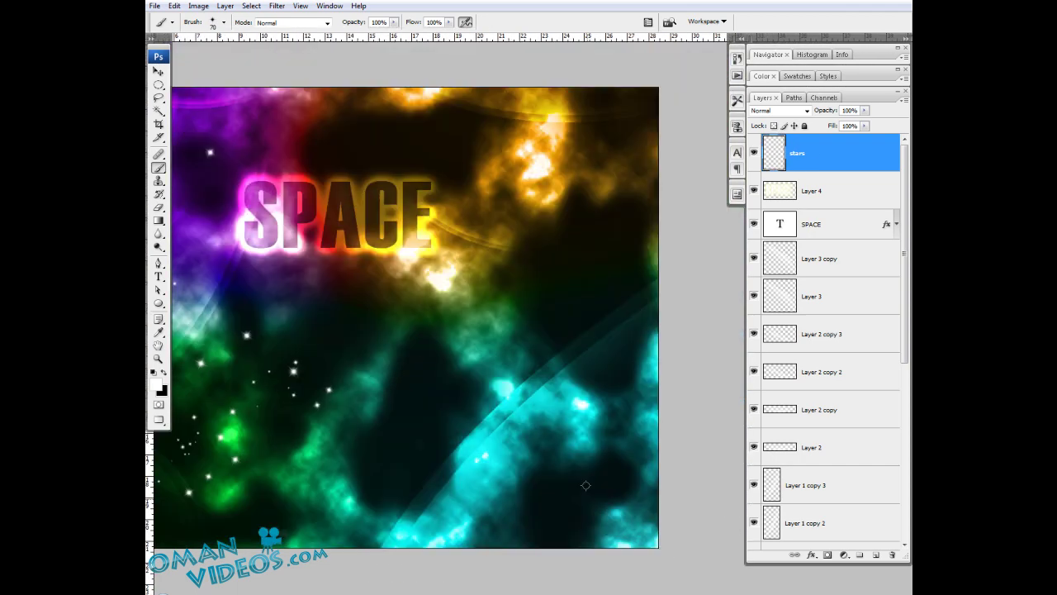
pyautogui.moveTo(583, 484); pyautogui.dragTo(437, 333)
pyautogui.moveTo(450, 285); pyautogui.dragTo(504, 355)
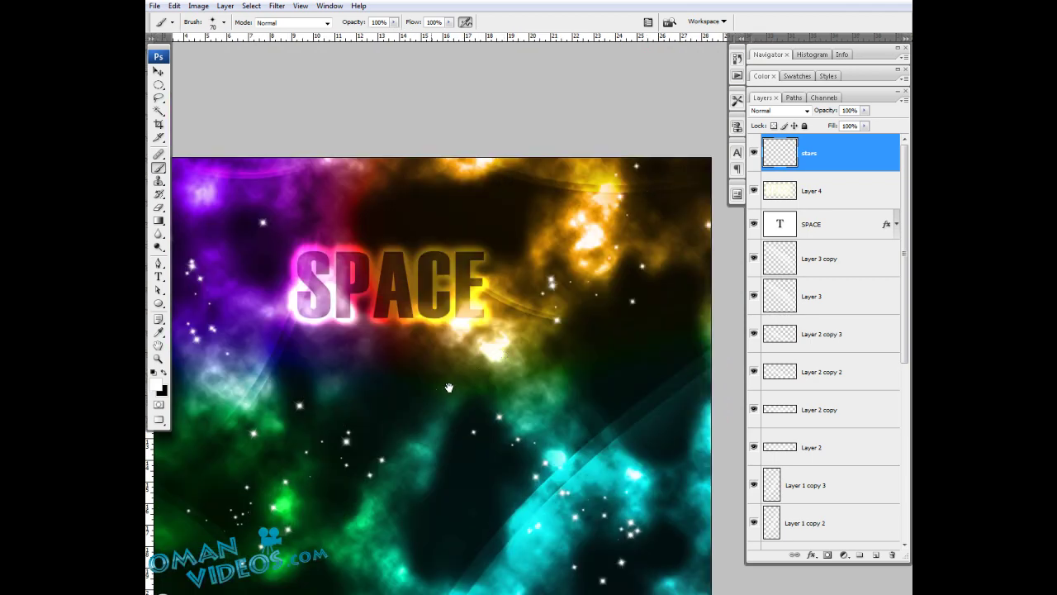
pyautogui.moveTo(449, 387); pyautogui.dragTo(523, 301)
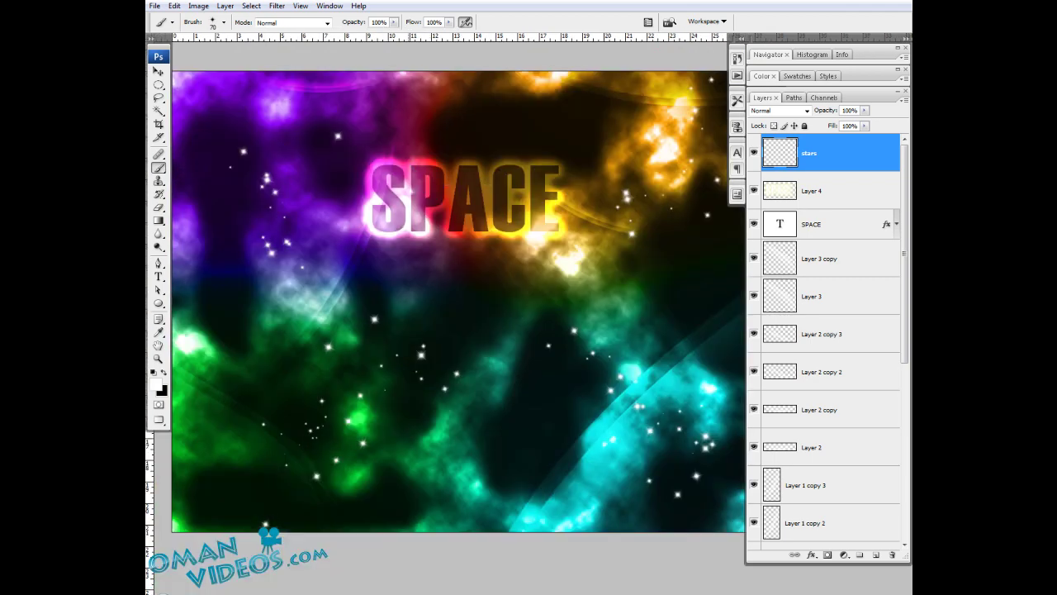
pyautogui.moveTo(406, 270); pyautogui.dragTo(459, 250)
pyautogui.moveTo(510, 316); pyautogui.dragTo(469, 352)
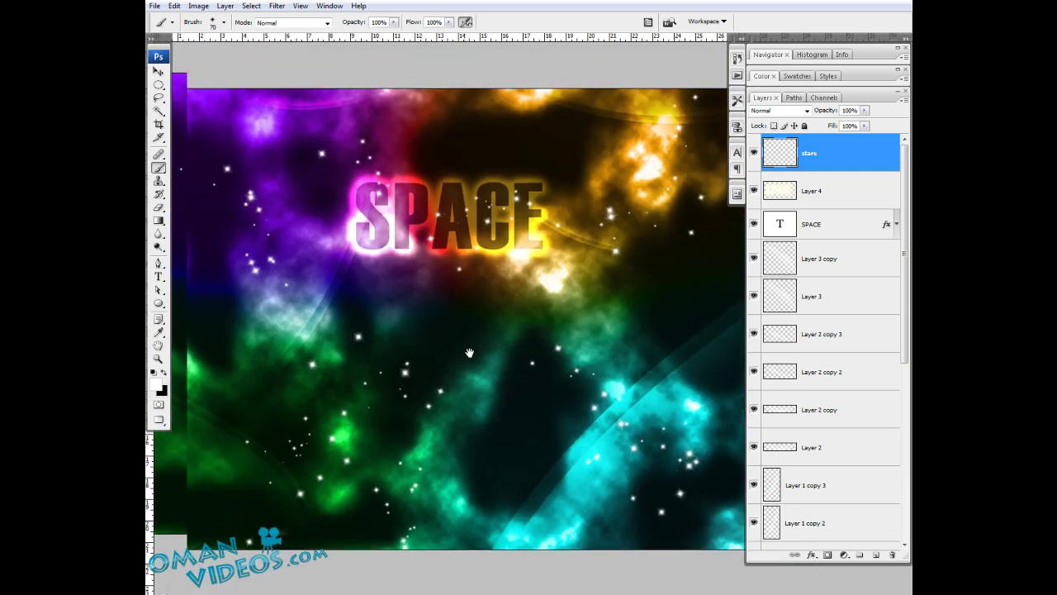
# Step: Duplicate the stars layer and apply a Gaussian Blur with a 9-pixel radius to the original stars layer
pyautogui.press('v')
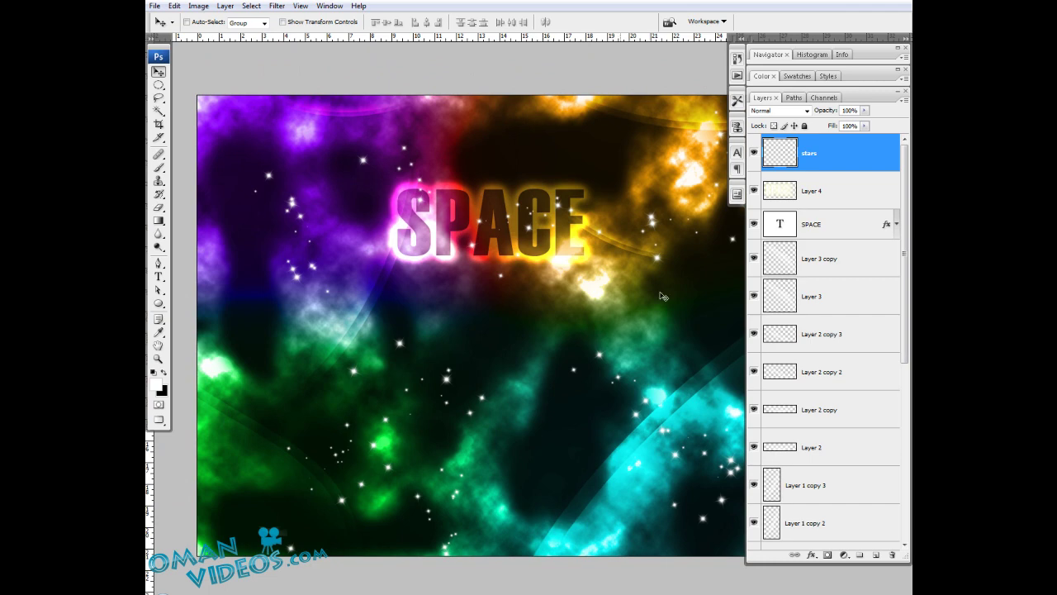
pyautogui.hotkey('ctrl', 'j')
pyautogui.click(813, 201)
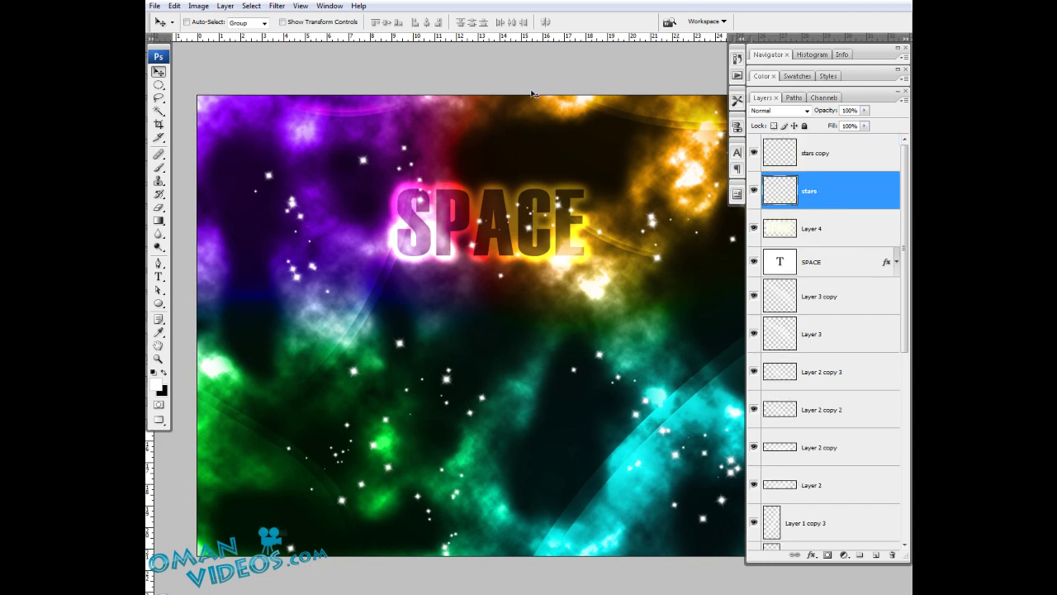
pyautogui.click(277, 5)
pyautogui.moveTo(314, 126)
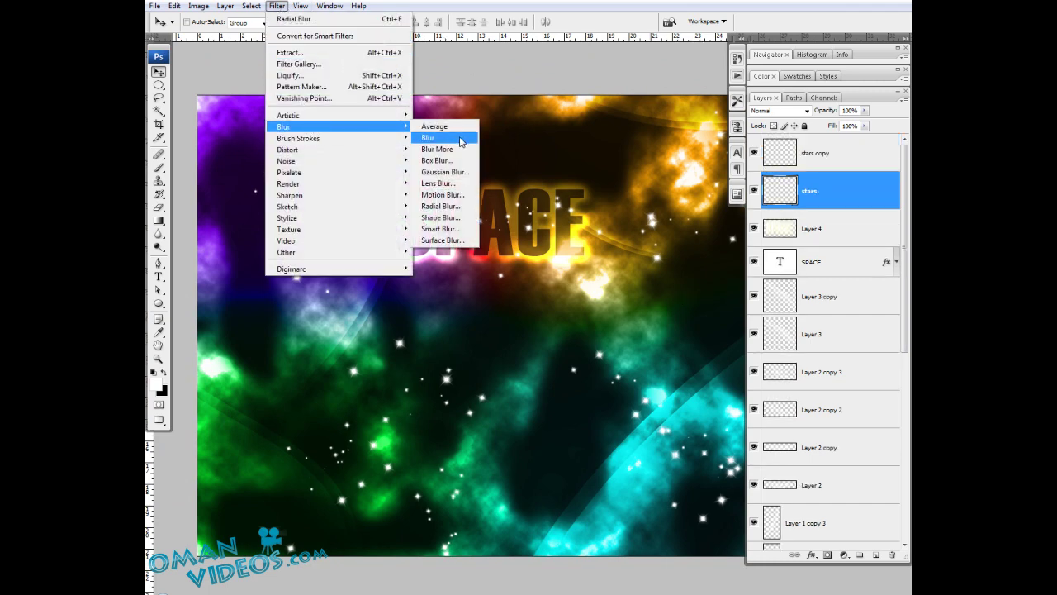
pyautogui.click(445, 172)
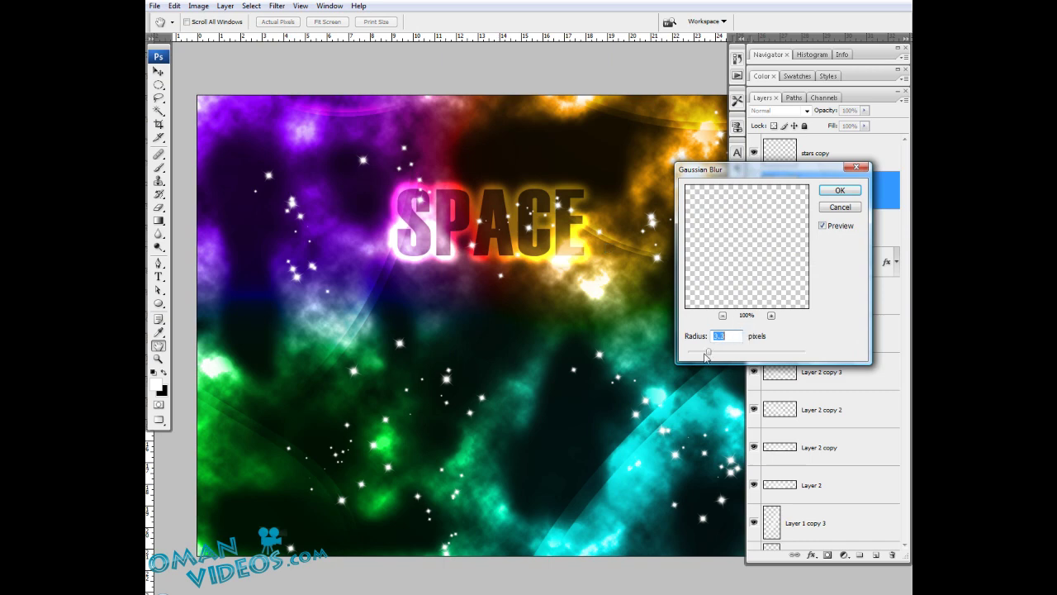
pyautogui.moveTo(705, 357); pyautogui.dragTo(727, 358)
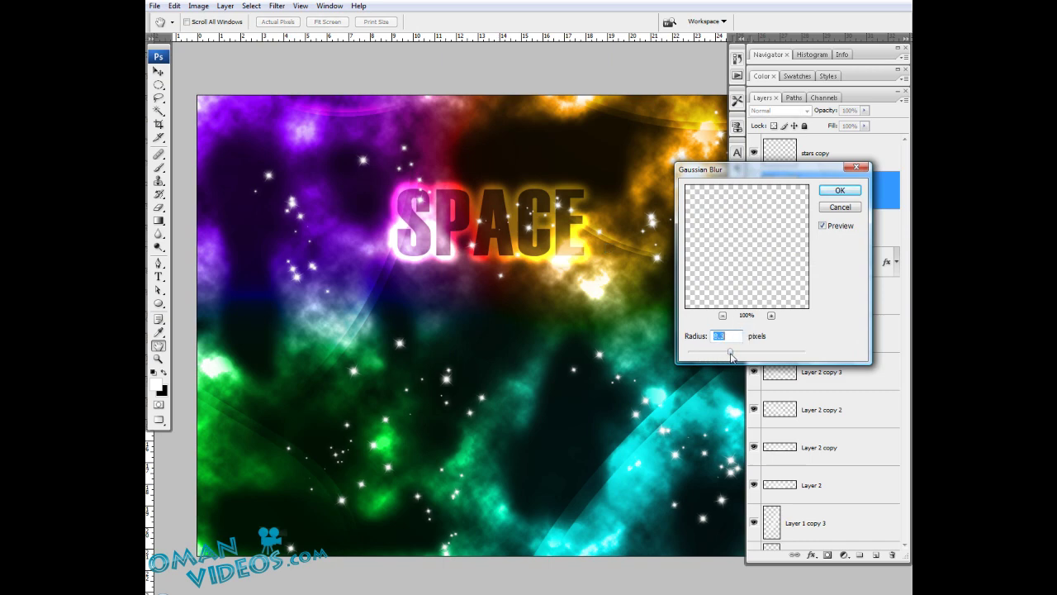
pyautogui.write('9')
pyautogui.click(836, 191)
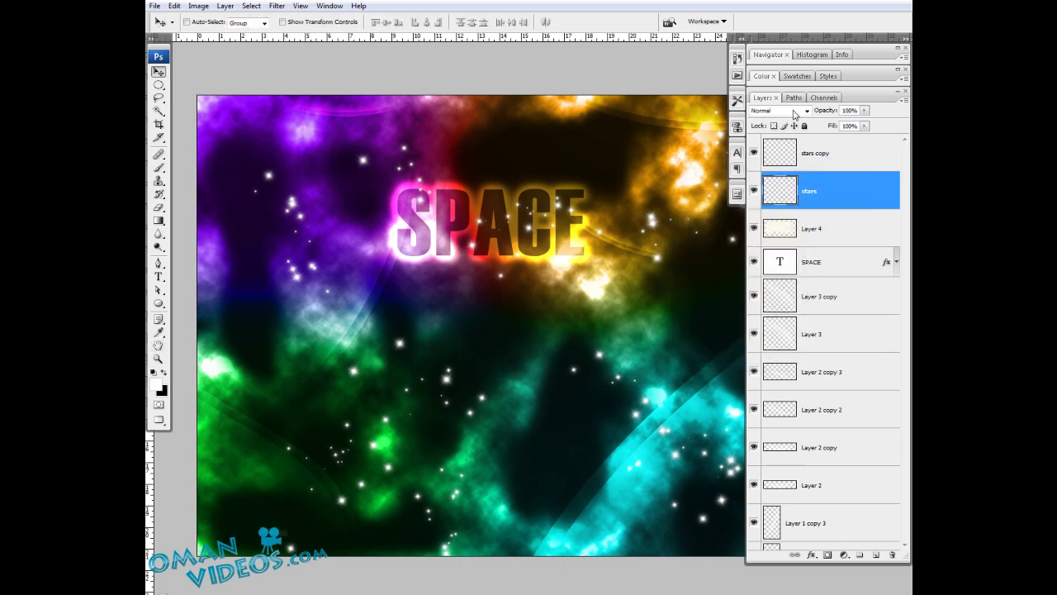
# Step: Set the blend mode of the blurred stars layer to Overlay
pyautogui.click(794, 112)
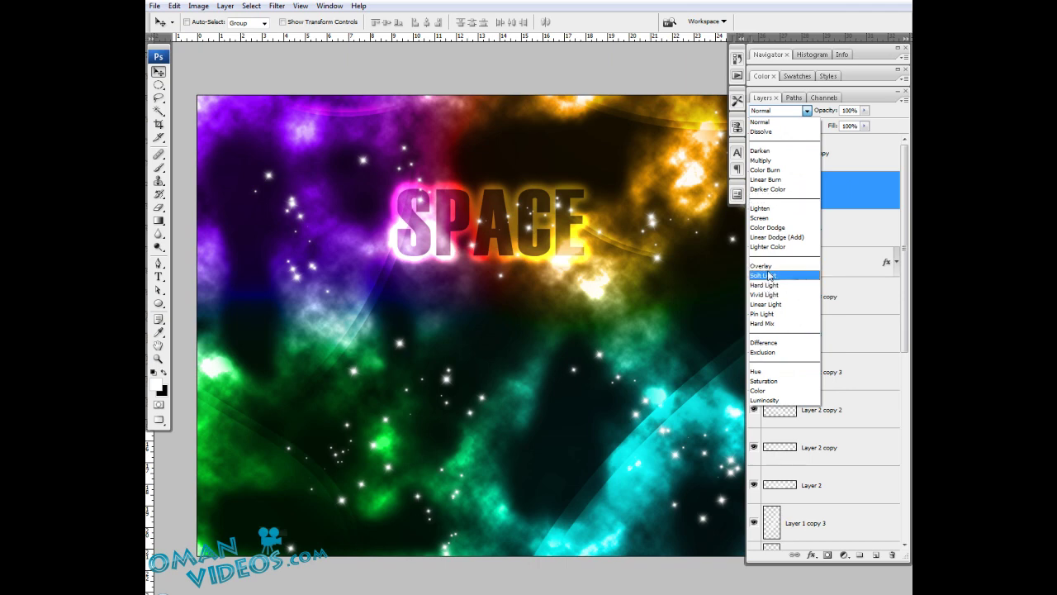
pyautogui.click(766, 265)
pyautogui.click(766, 263)
pyautogui.click(763, 191)
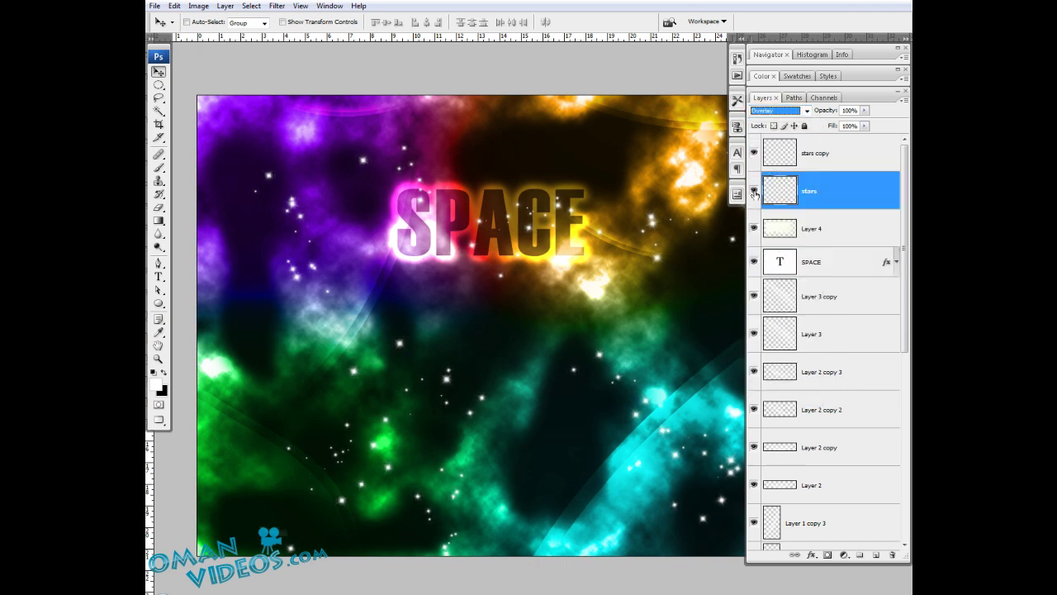
# Step: Add an Outer Glow to the stars copy layer with the Color Dodge blend mode
pyautogui.click(768, 164)
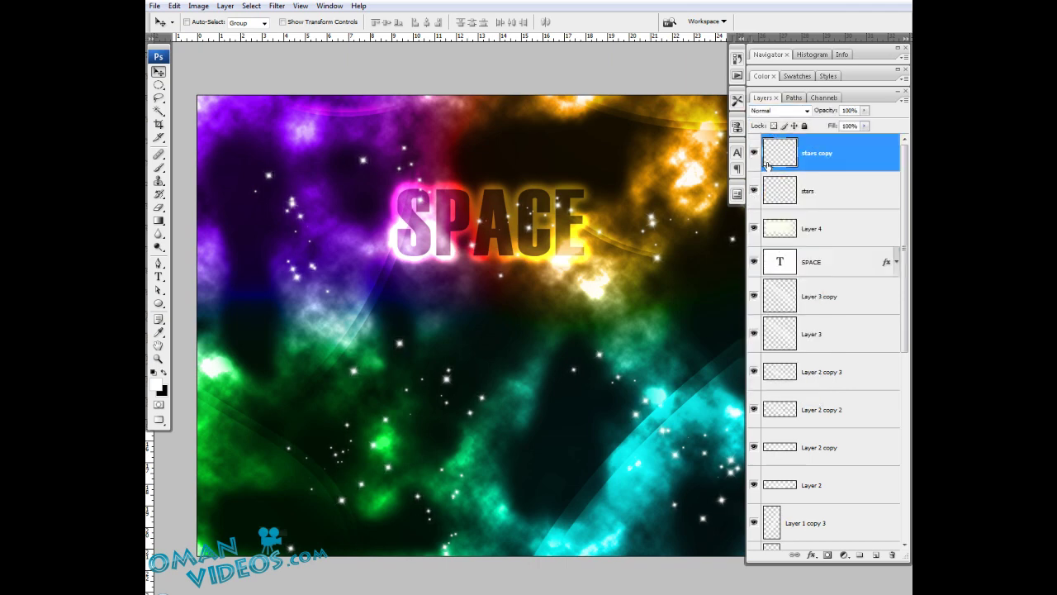
pyautogui.doubleClick(849, 154)
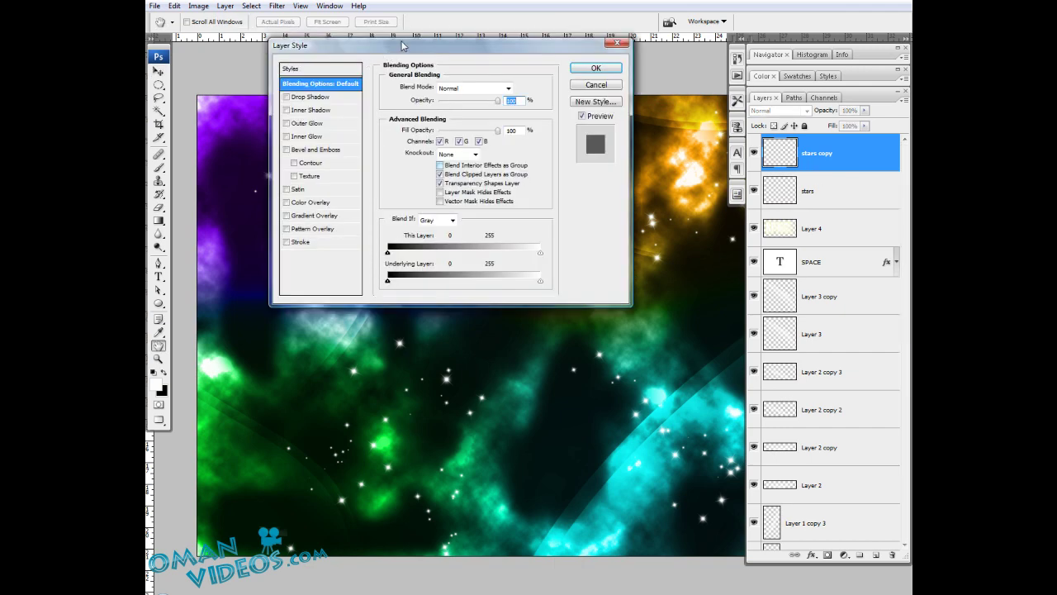
pyautogui.moveTo(427, 93); pyautogui.dragTo(459, 165)
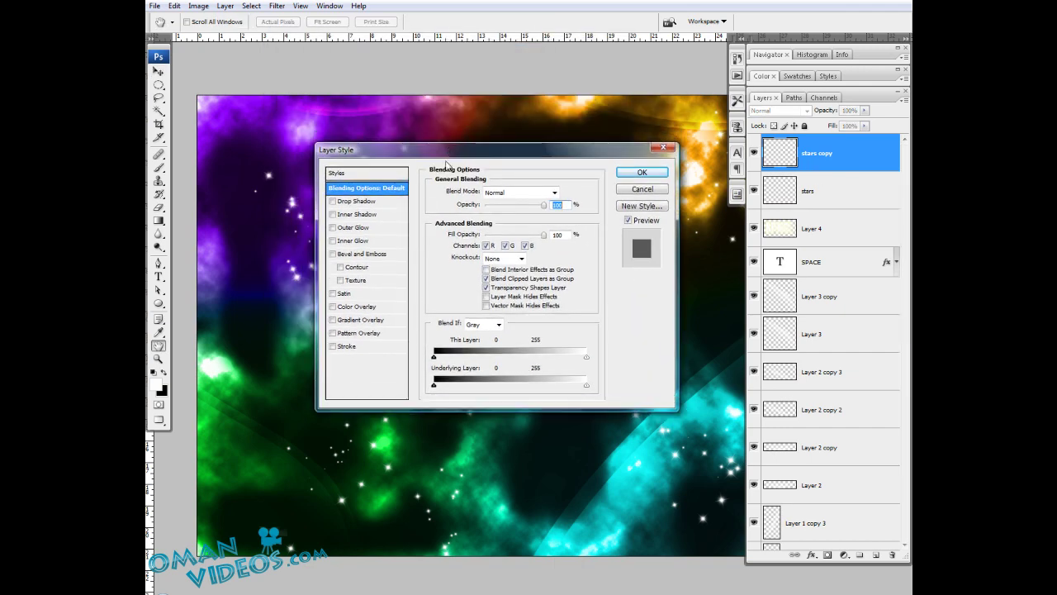
pyautogui.click(355, 228)
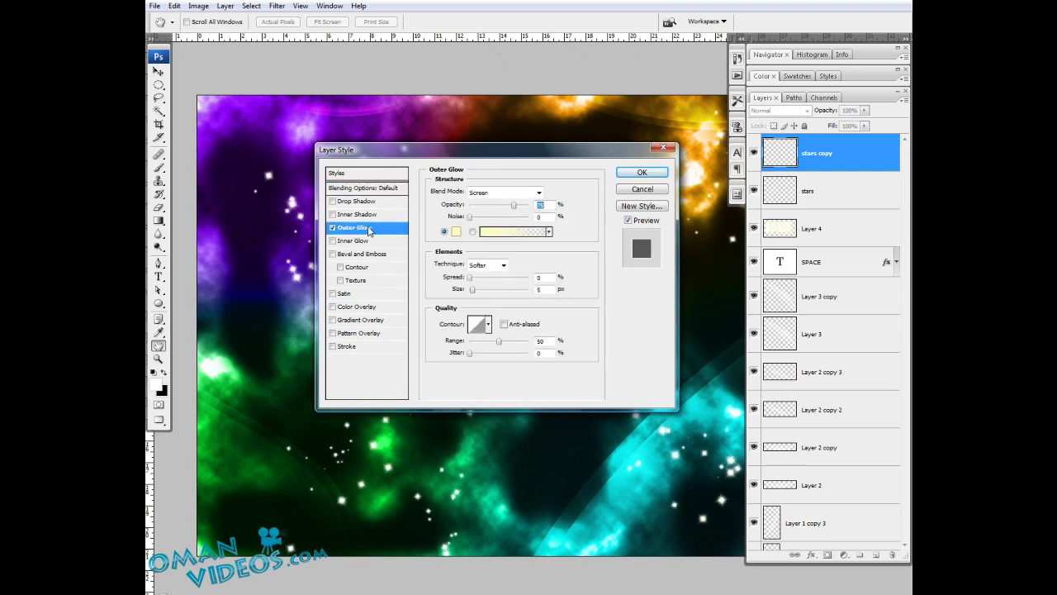
pyautogui.click(500, 195)
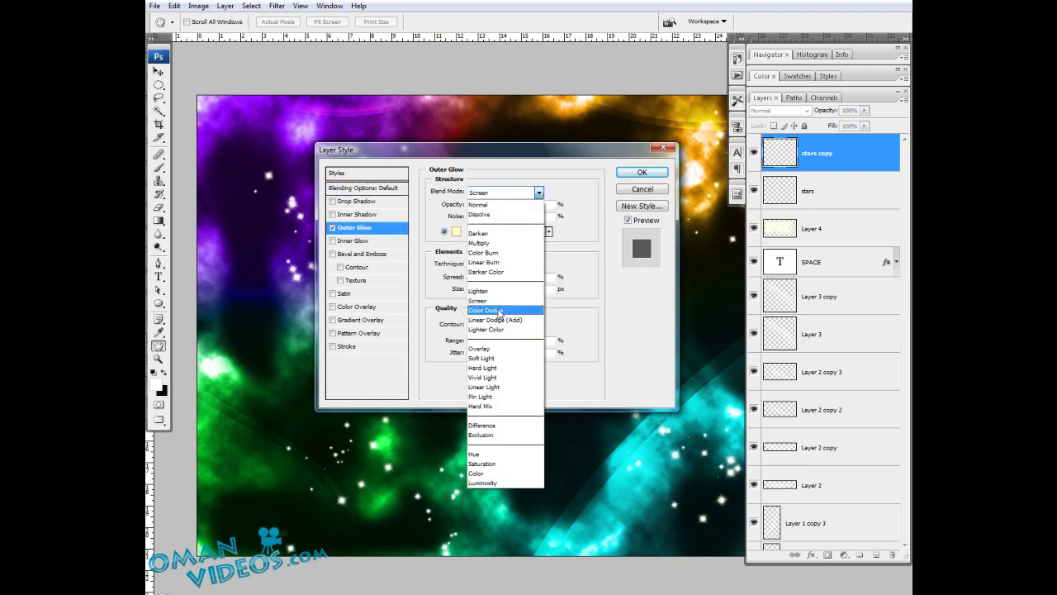
pyautogui.click(499, 312)
pyautogui.moveTo(493, 149); pyautogui.dragTo(550, 160)
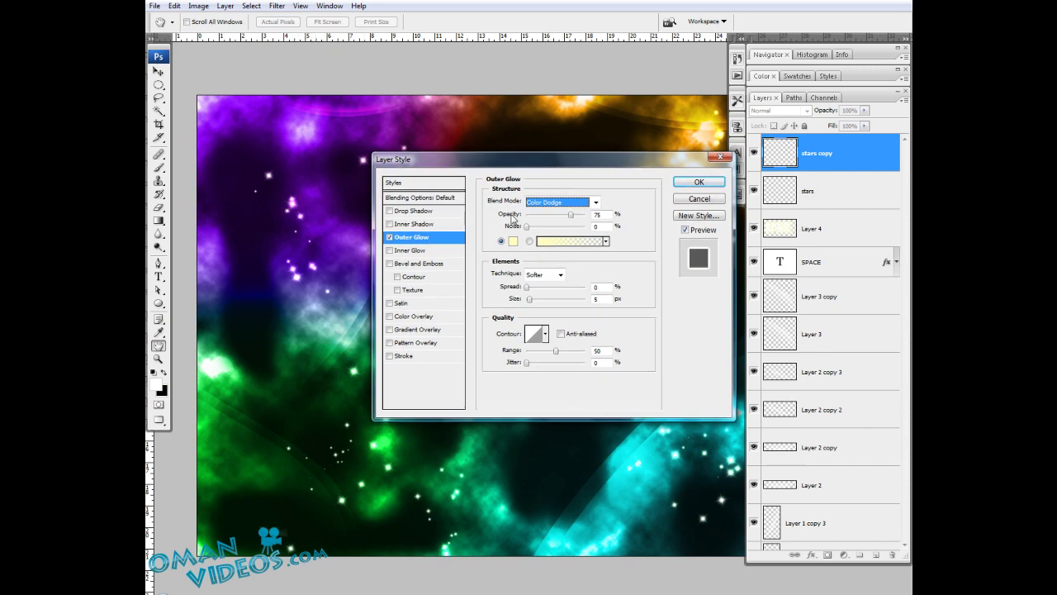
pyautogui.click(550, 203)
pyautogui.click(550, 216)
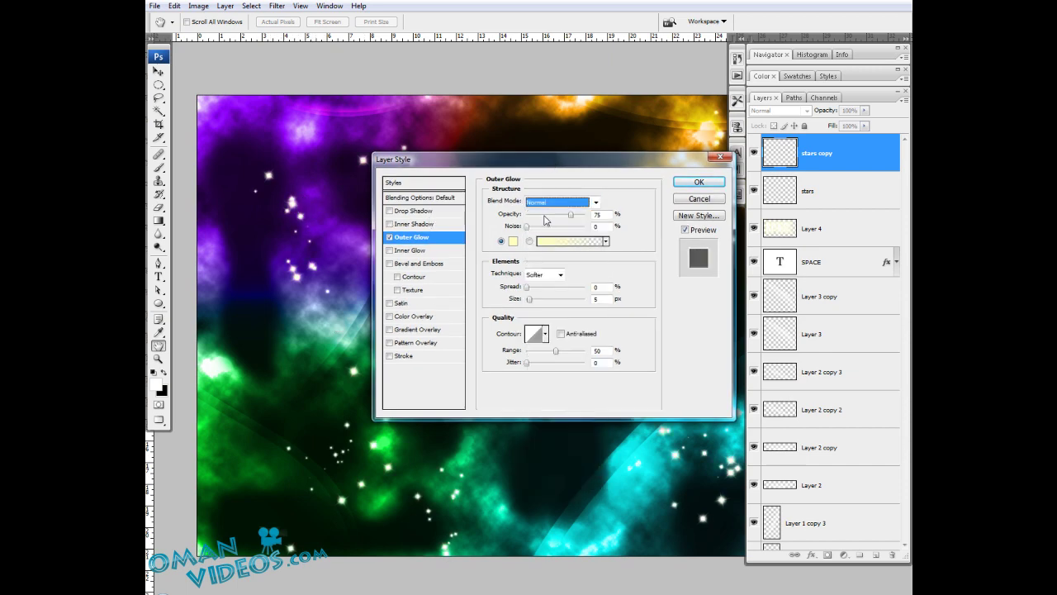
pyautogui.click(545, 202)
pyautogui.click(558, 321)
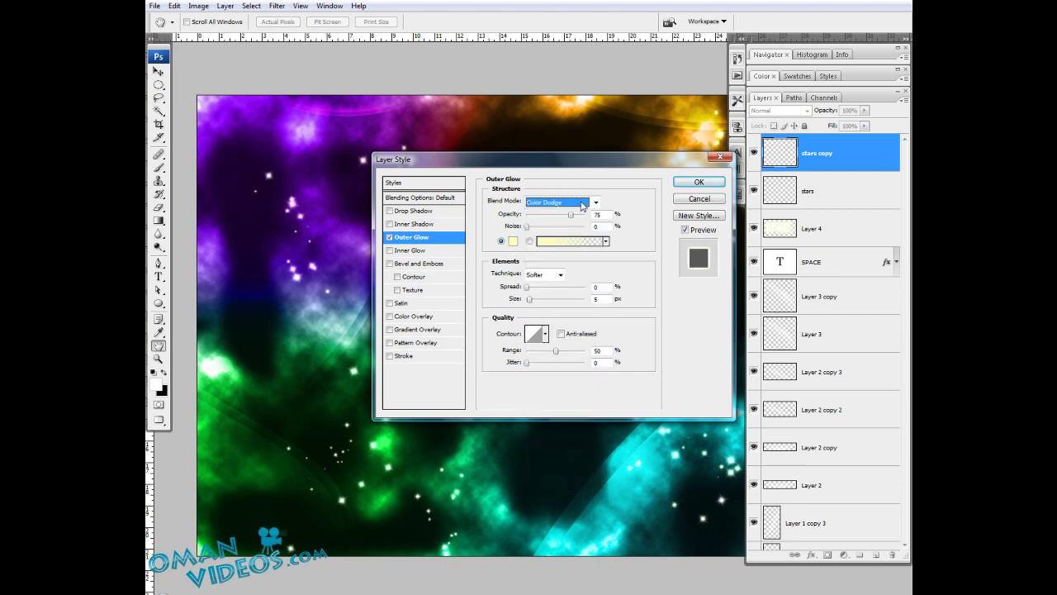
# Step: Set the stars copy layer's outer glow to 80% opacity, 20 px size and 70% range, and apply the style
pyautogui.press('Tab')
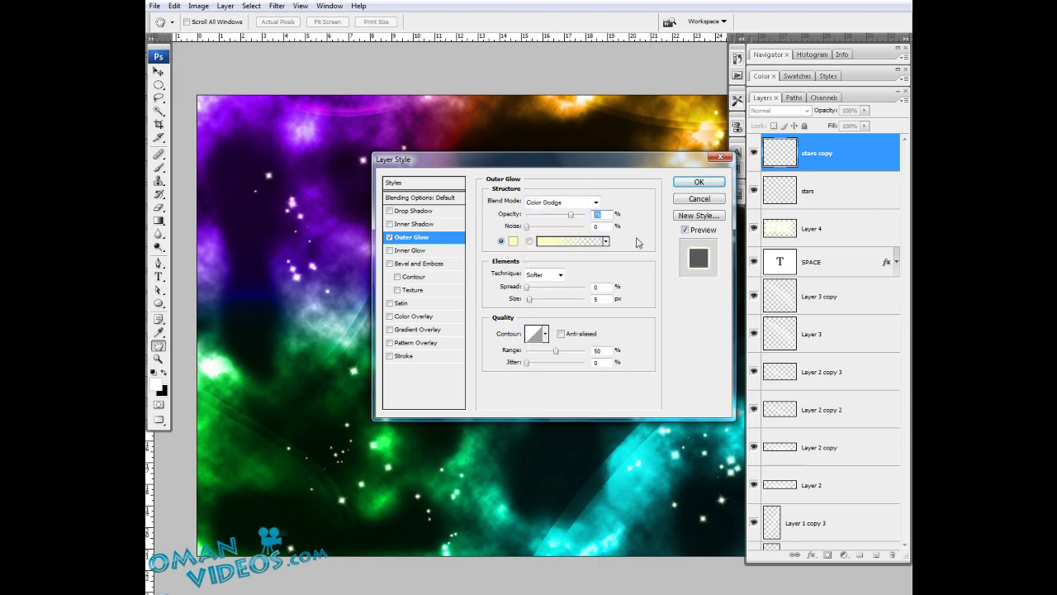
pyautogui.write('100')
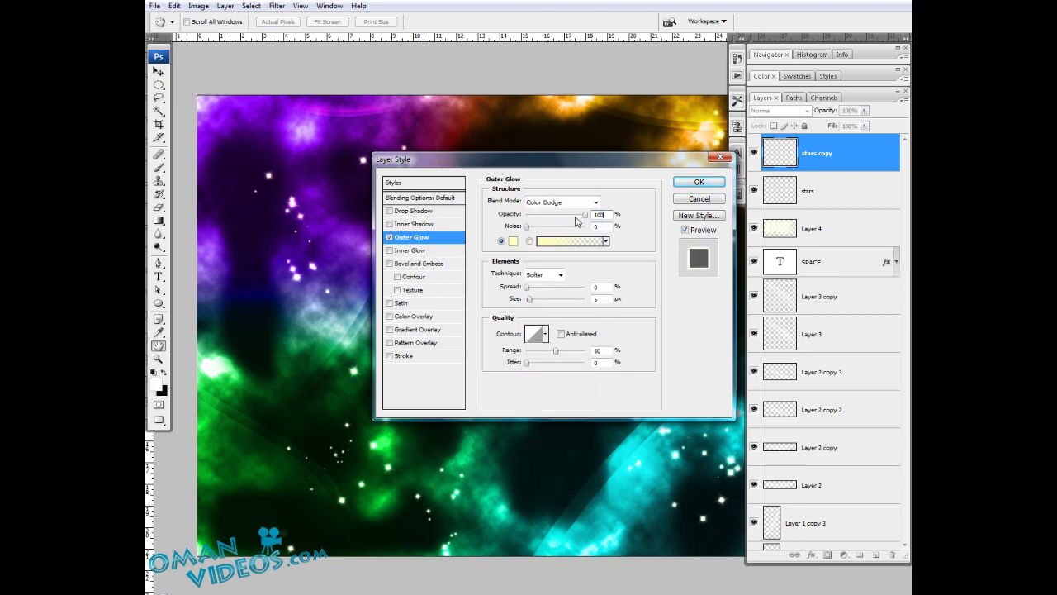
pyautogui.moveTo(575, 216); pyautogui.dragTo(577, 216)
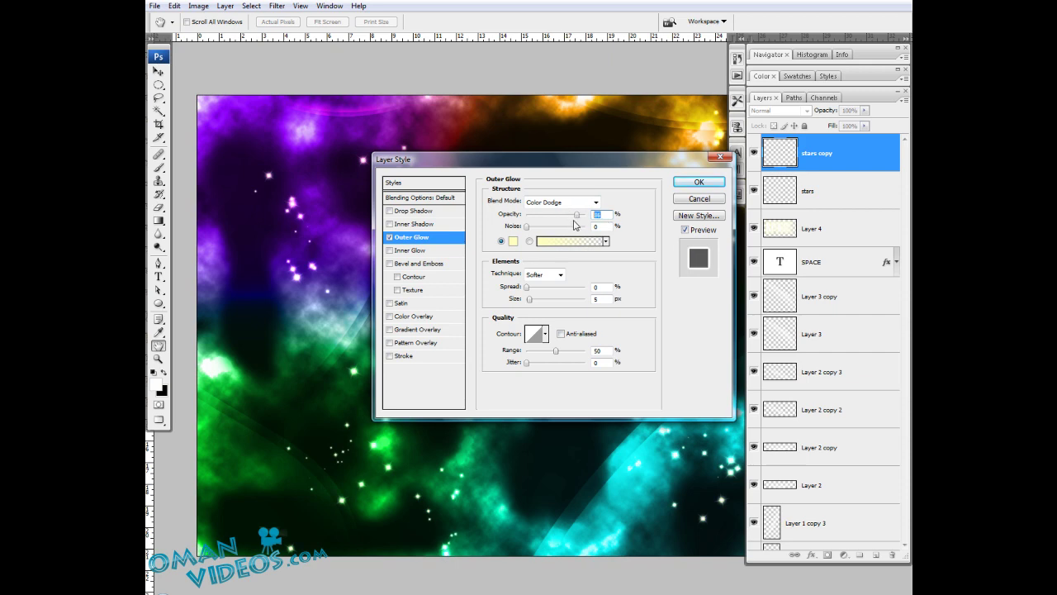
pyautogui.write('80')
pyautogui.press('Tab')
pyautogui.write('20')
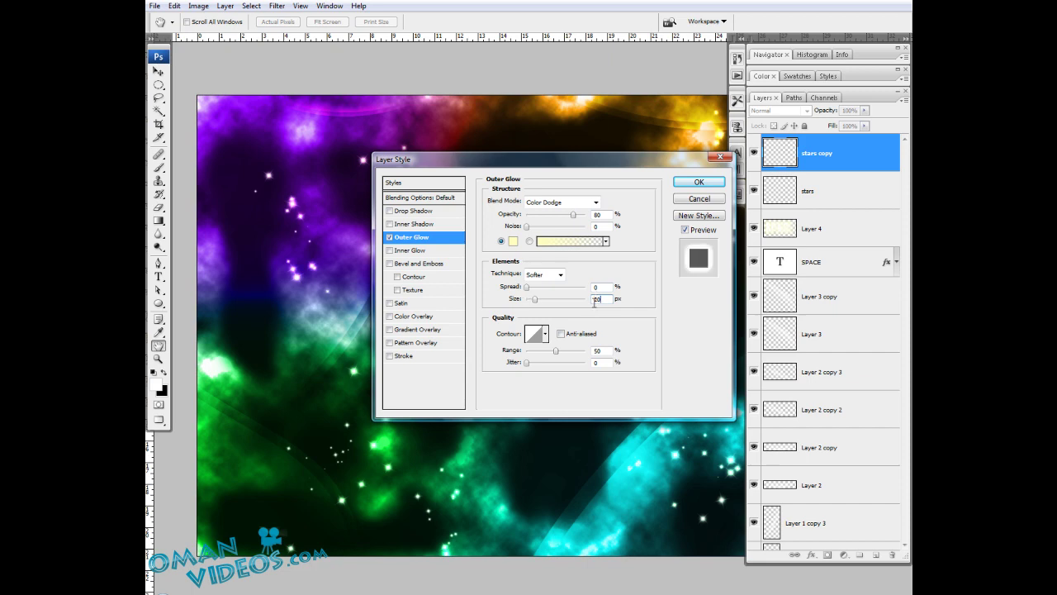
pyautogui.moveTo(536, 303); pyautogui.dragTo(537, 304)
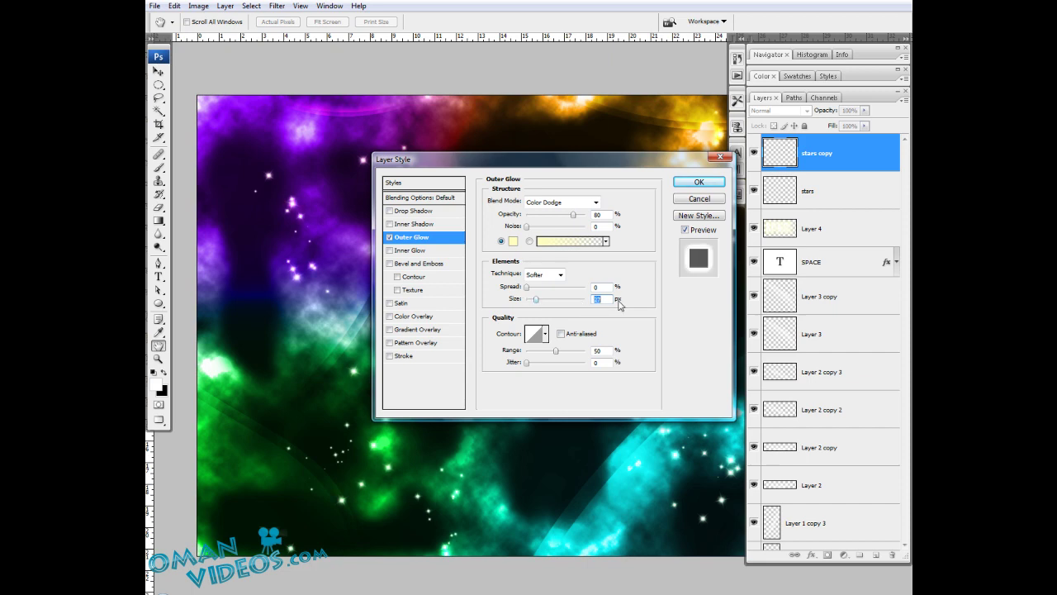
pyautogui.write('20')
pyautogui.write('70')
pyautogui.moveTo(600, 351); pyautogui.dragTo(580, 355)
pyautogui.click(697, 183)
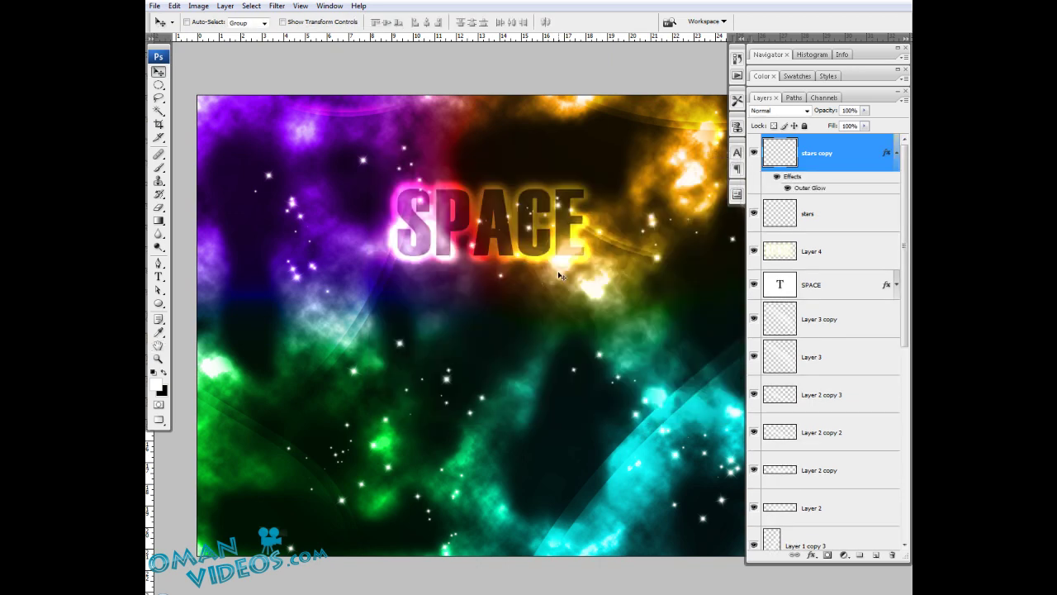
# Step: Examine the glowing stars up close around the SPACE title and across the cyan, green and purple nebula areas
pyautogui.moveTo(565, 225); pyautogui.dragTo(522, 222)
pyautogui.press('z')
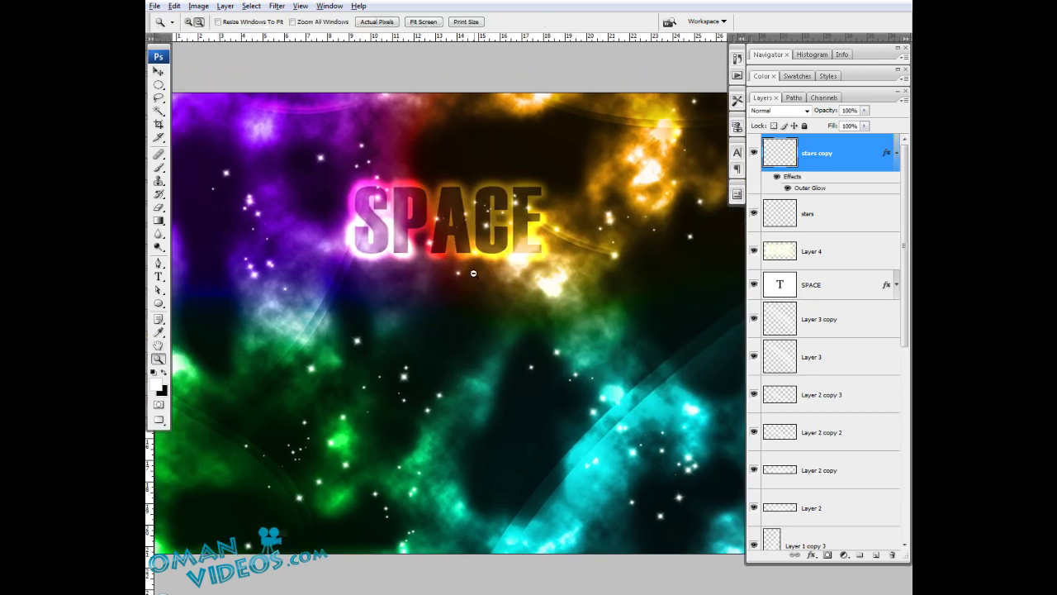
pyautogui.keyDown('alt'); pyautogui.click(425, 217); pyautogui.keyUp('alt')
pyautogui.click(426, 218)
pyautogui.click(477, 242)
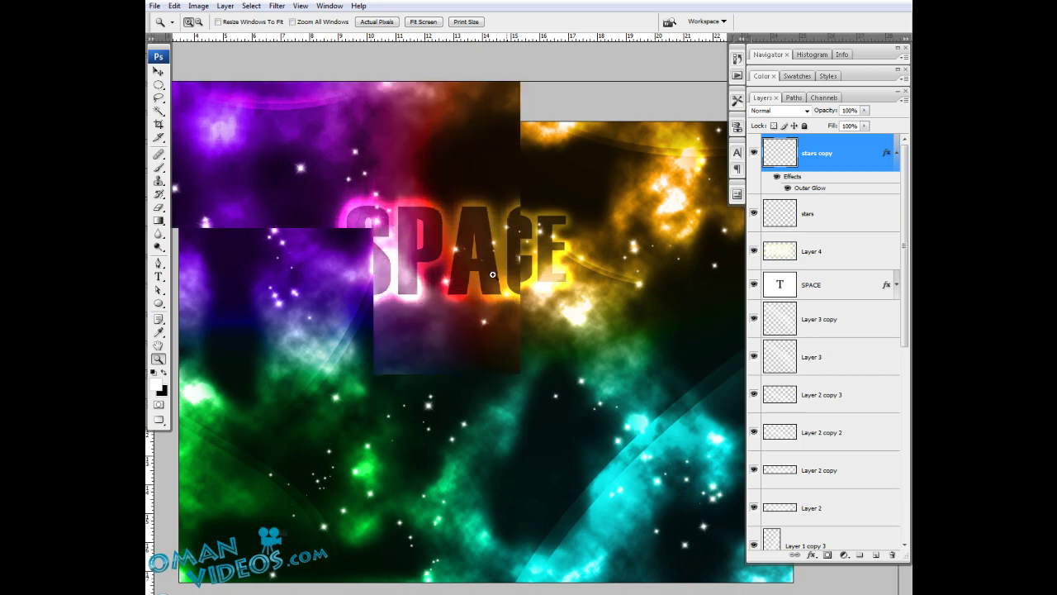
pyautogui.click(536, 301)
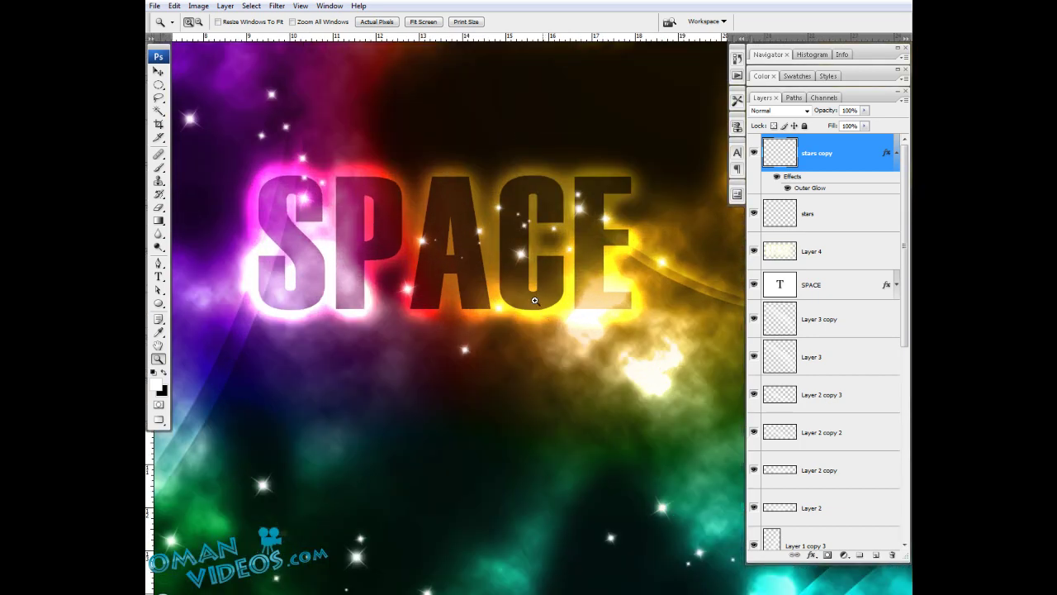
pyautogui.moveTo(664, 232); pyautogui.dragTo(582, 288)
pyautogui.moveTo(693, 404); pyautogui.dragTo(472, 84)
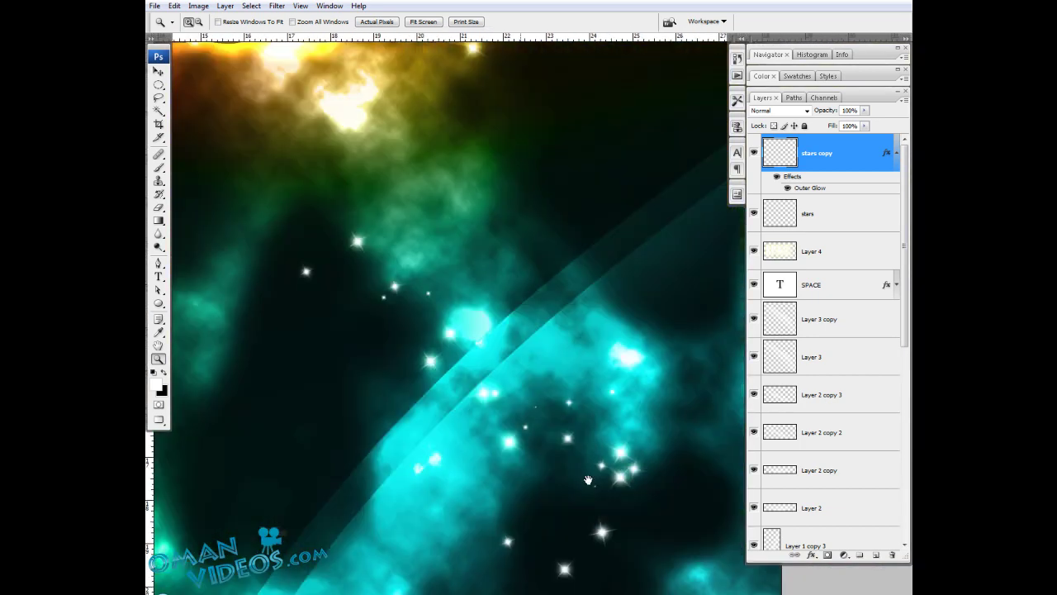
pyautogui.moveTo(540, 458); pyautogui.dragTo(562, 339)
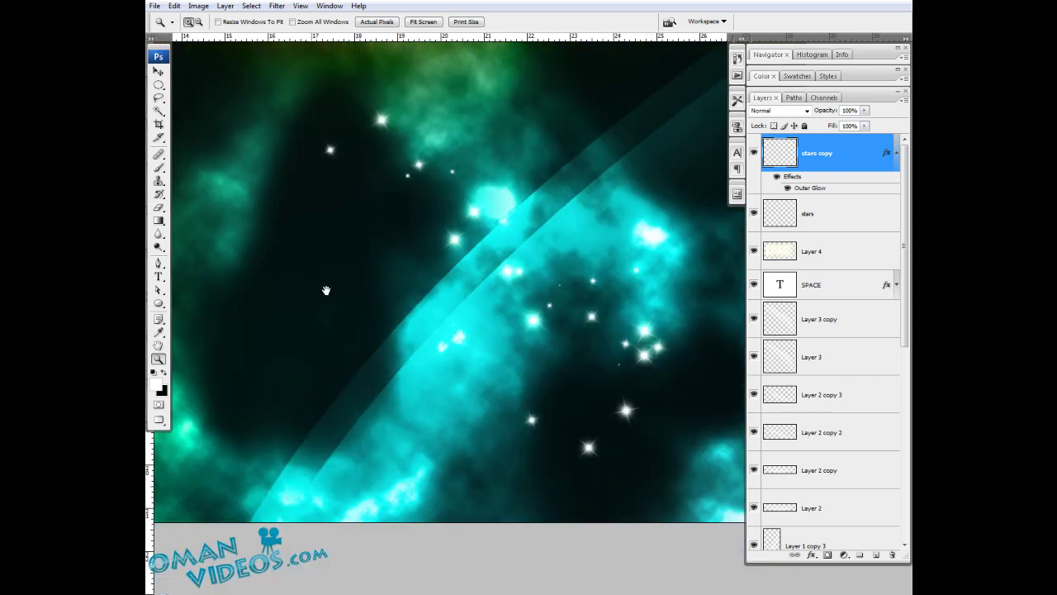
pyautogui.moveTo(325, 290); pyautogui.dragTo(584, 400)
pyautogui.moveTo(367, 300); pyautogui.dragTo(635, 522)
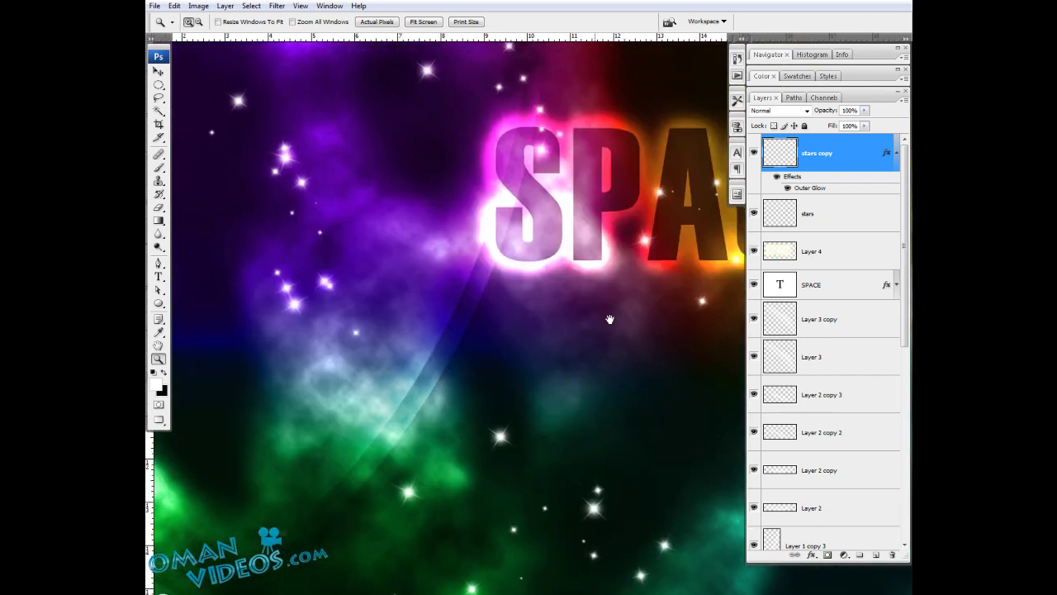
# Step: Review the entire wallpaper zoomed out to 33.3% and return it to the standard window view
pyautogui.moveTo(622, 230); pyautogui.dragTo(440, 350)
pyautogui.keyDown('alt'); pyautogui.click(513, 331); pyautogui.keyUp('alt')
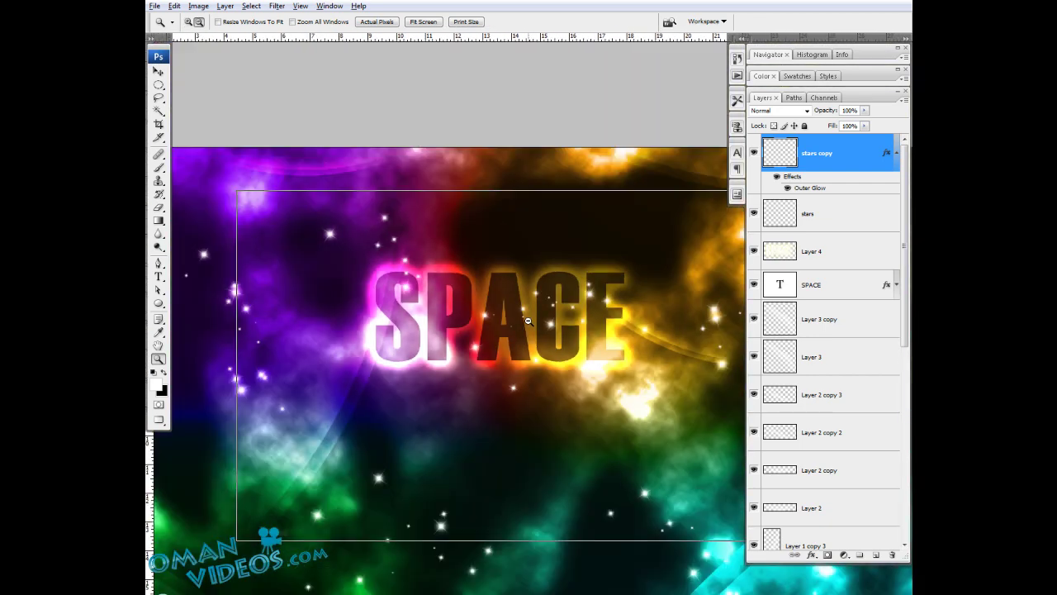
pyautogui.keyDown('alt'); pyautogui.click(515, 380); pyautogui.keyUp('alt')
pyautogui.keyDown('alt'); pyautogui.click(516, 331); pyautogui.keyUp('alt')
pyautogui.press('v')
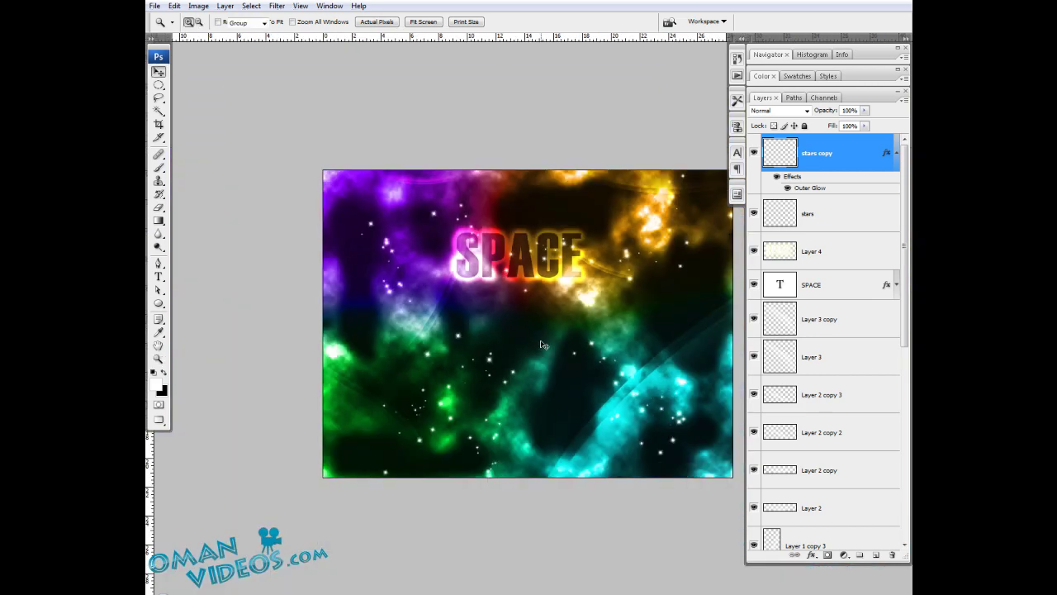
pyautogui.moveTo(566, 272); pyautogui.dragTo(470, 284)
pyautogui.press('f')
pyautogui.press('f')
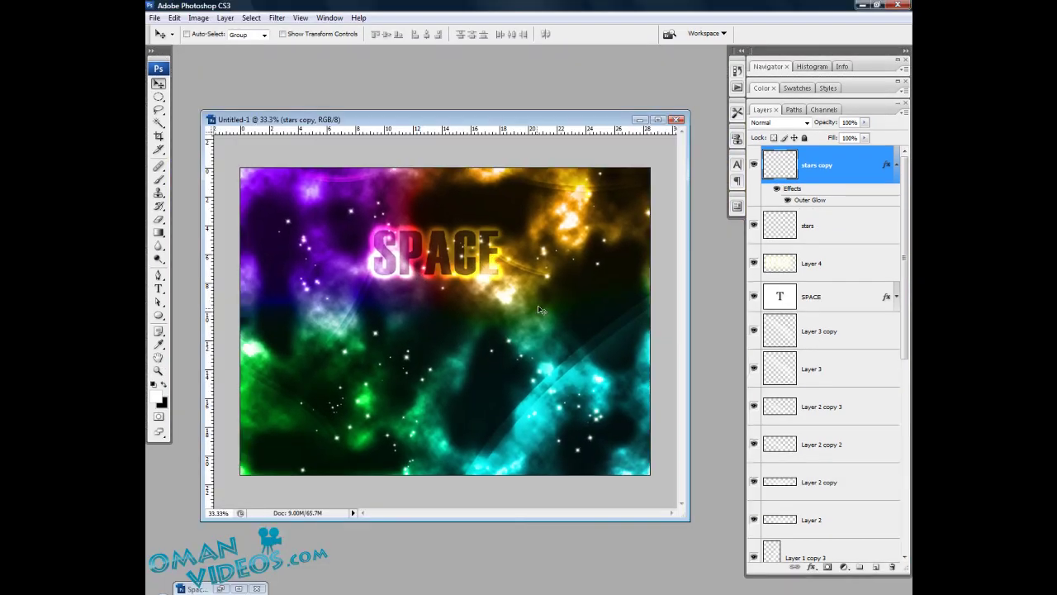
# Step: Collapse the stars copy layer's effects list and examine the SPACE title and surrounding nebula at 50% zoom, ending in full-screen view
pyautogui.press('z')
pyautogui.click(452, 255)
pyautogui.press('v')
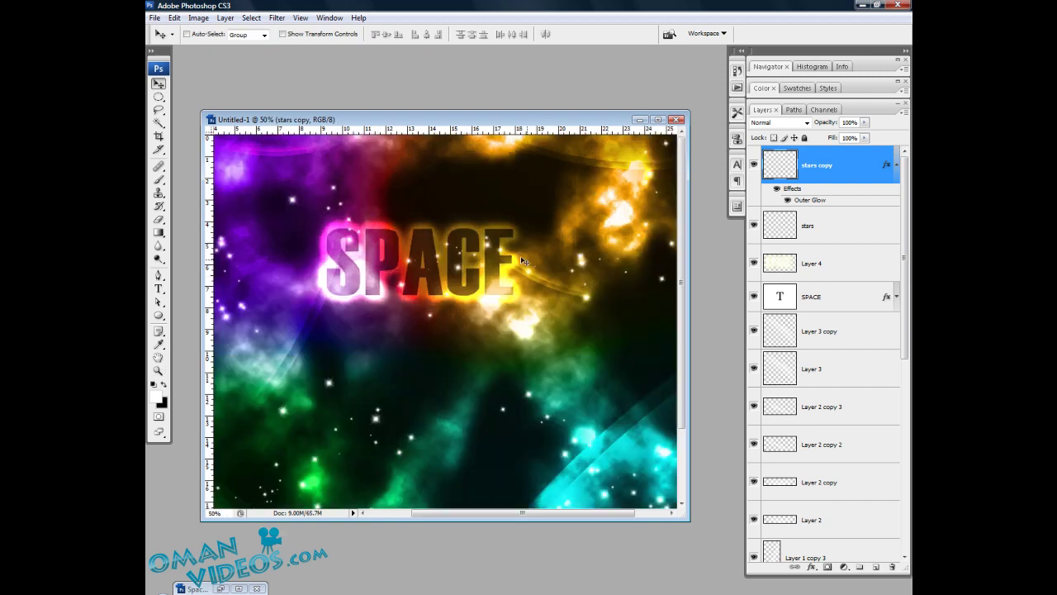
pyautogui.click(893, 170)
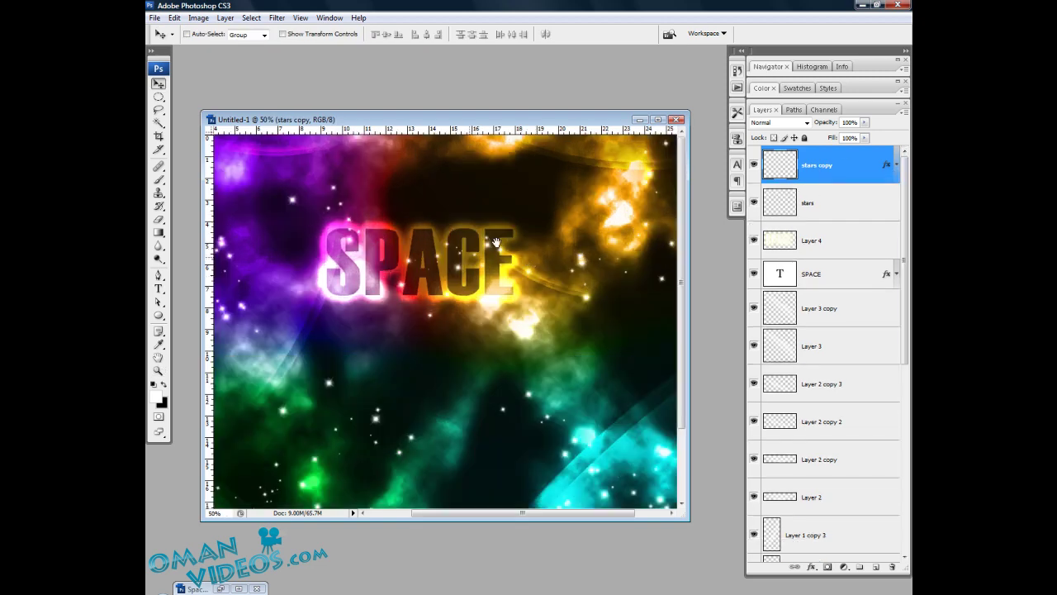
pyautogui.moveTo(496, 242); pyautogui.dragTo(498, 377)
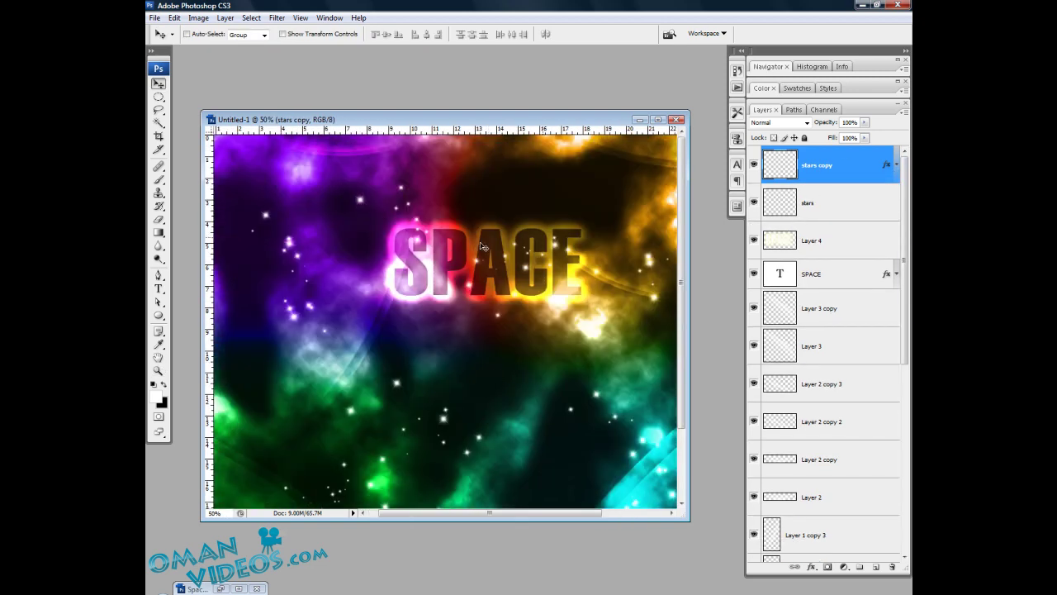
pyautogui.moveTo(567, 366); pyautogui.dragTo(558, 342)
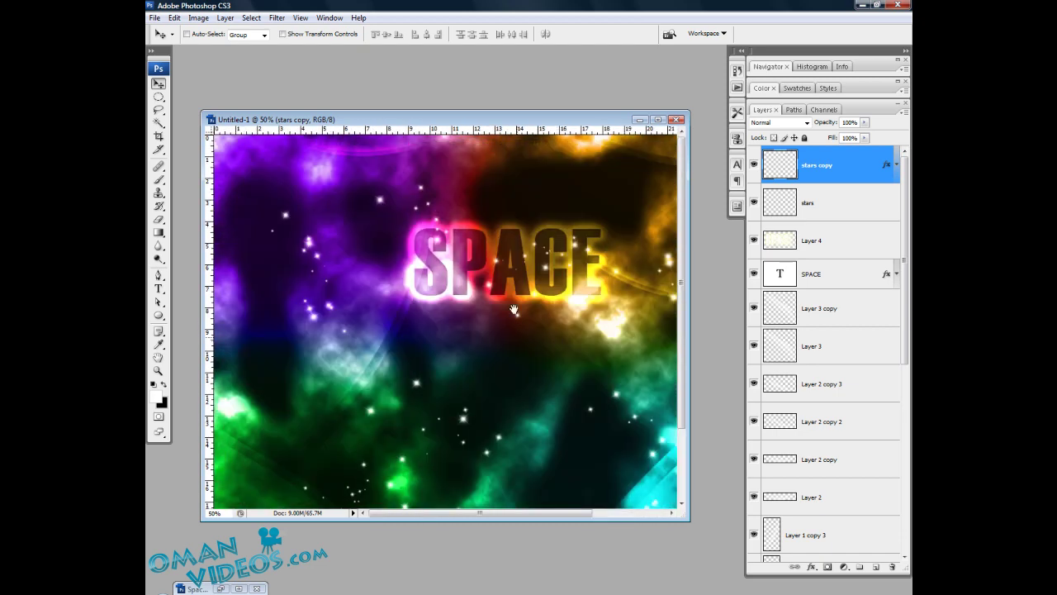
pyautogui.moveTo(514, 309); pyautogui.dragTo(515, 205)
pyautogui.press('f')
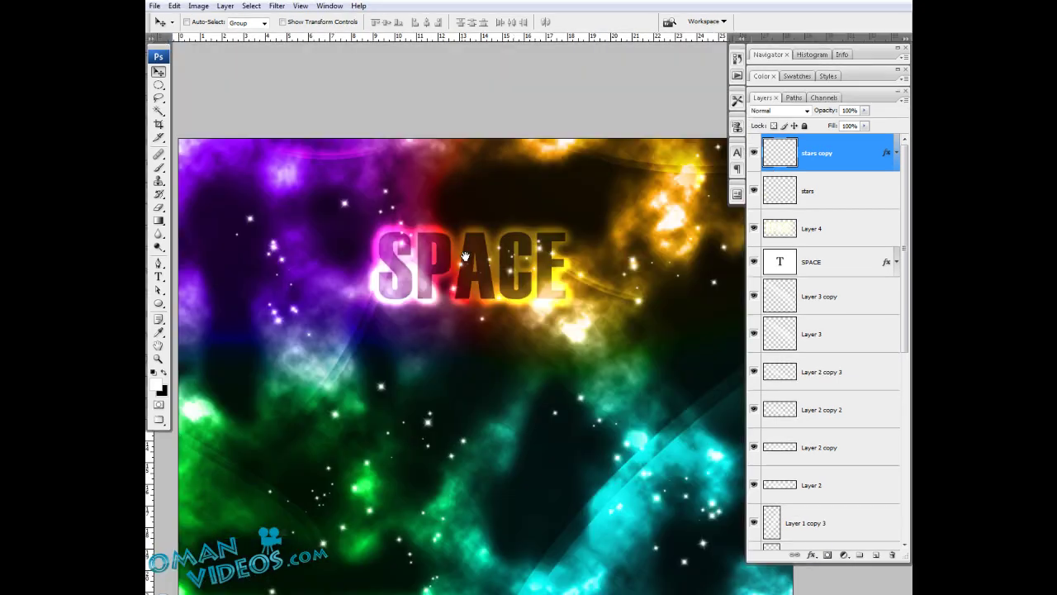